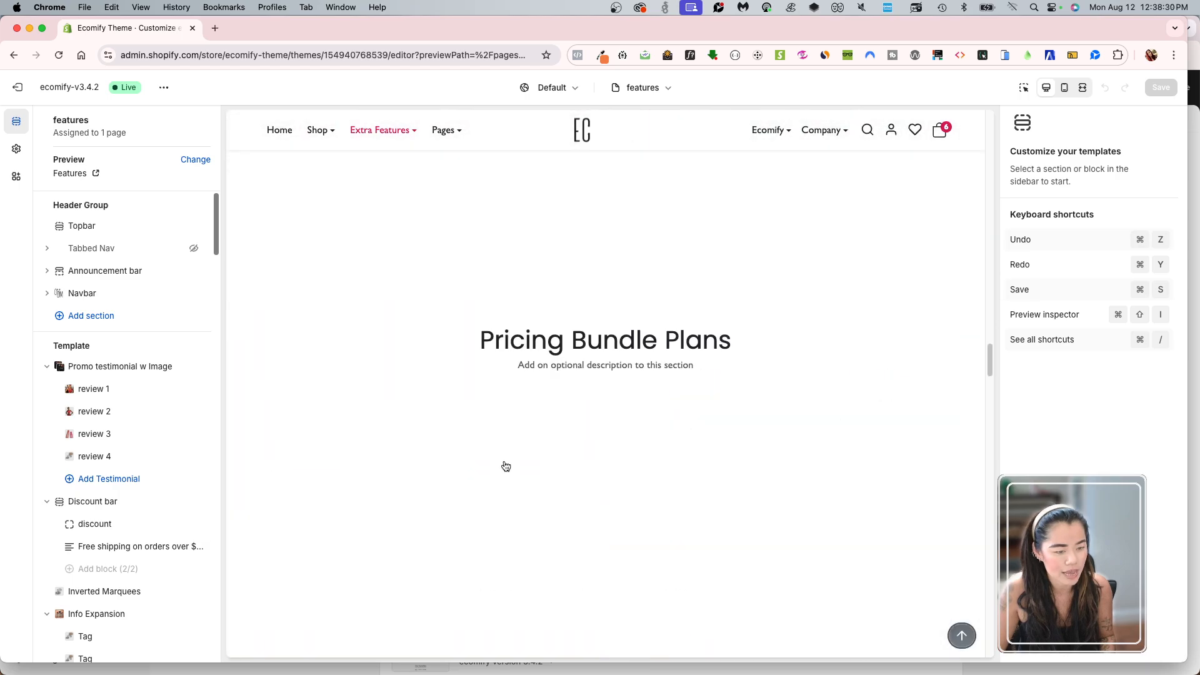
View the live storefront of the theme and open its Features page at the "Ecomify vs. Other" comparison section.
scroll(535, 460, "down", 4)
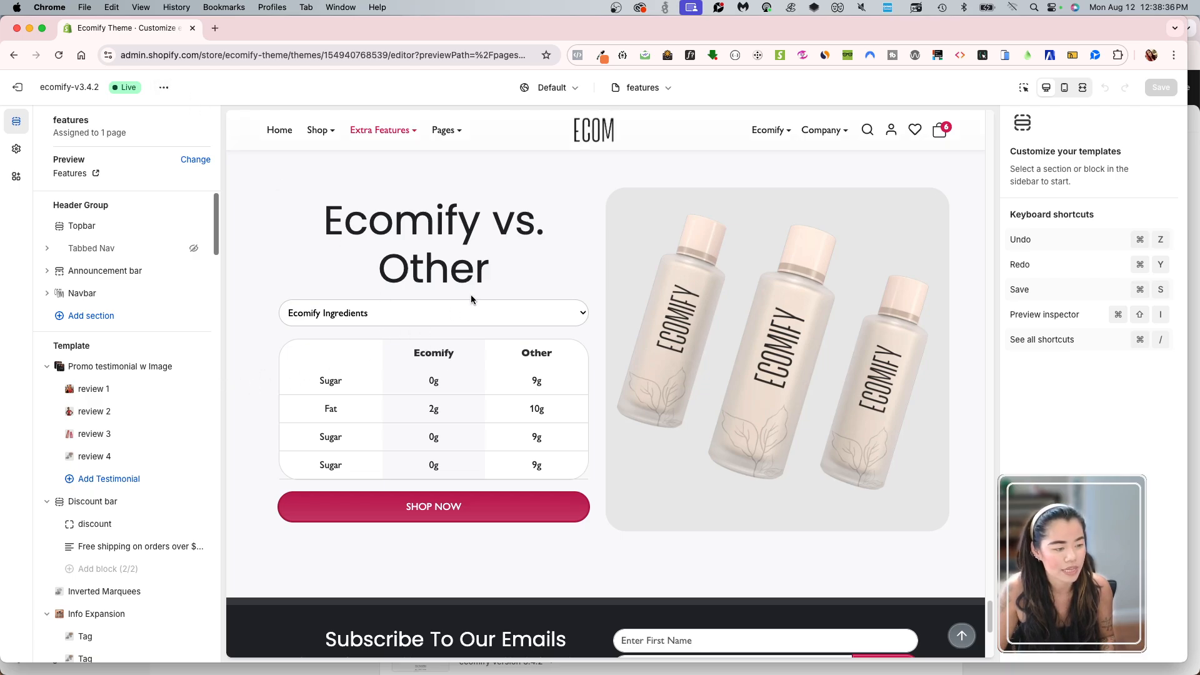
left_click(161, 88)
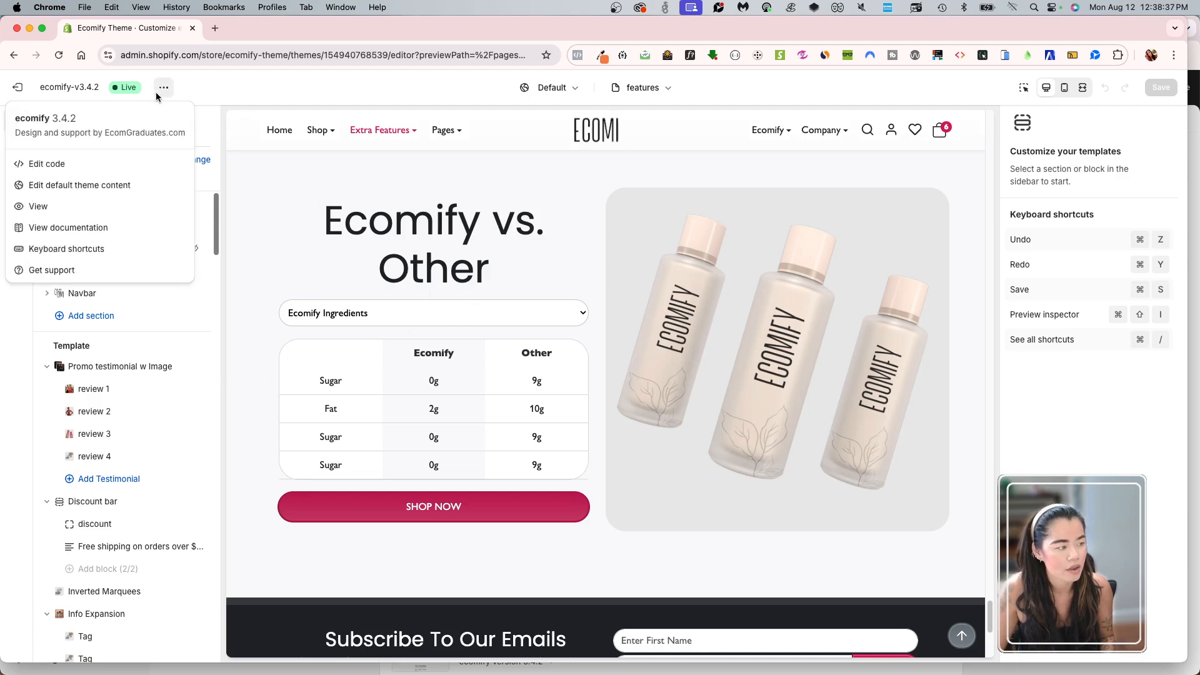
left_click(70, 202)
scroll(581, 417, "down", 20)
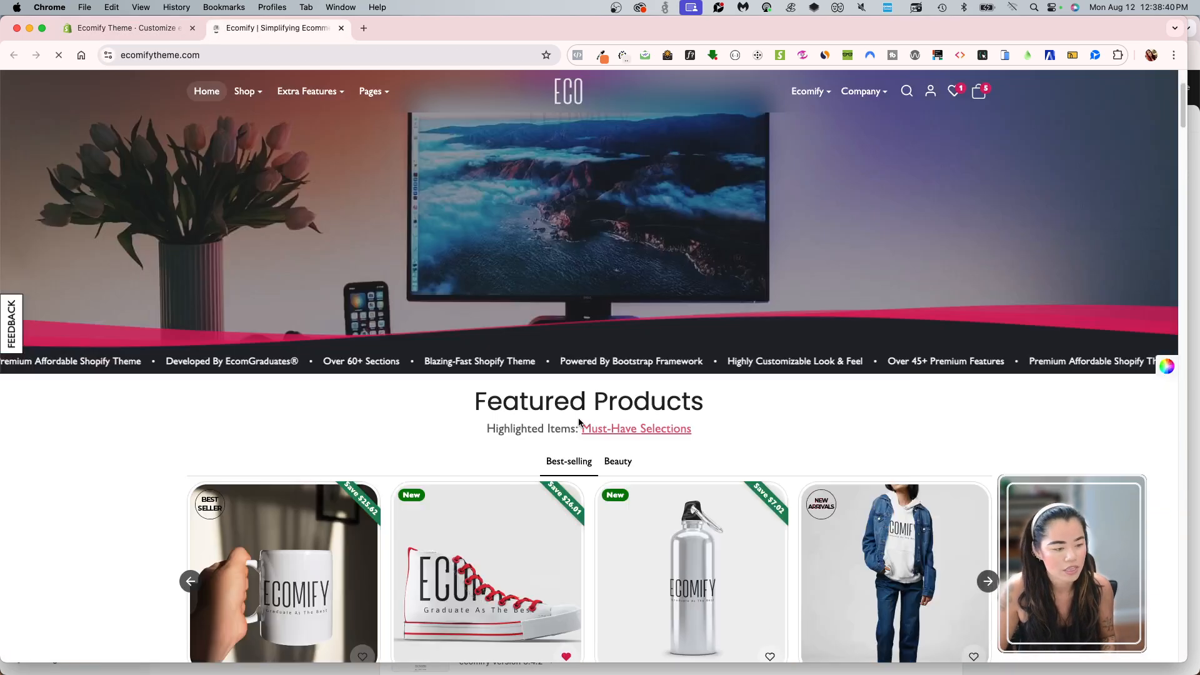
mouse_move(310, 91)
left_click(299, 153)
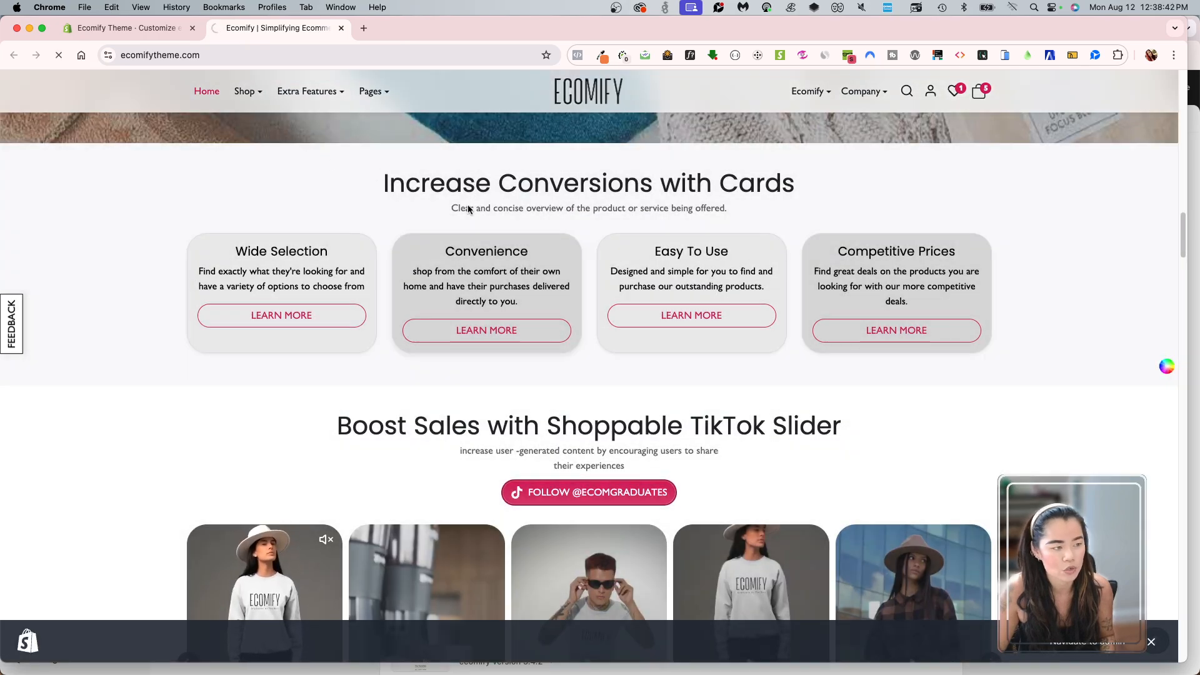
scroll(605, 419, "down", 20)
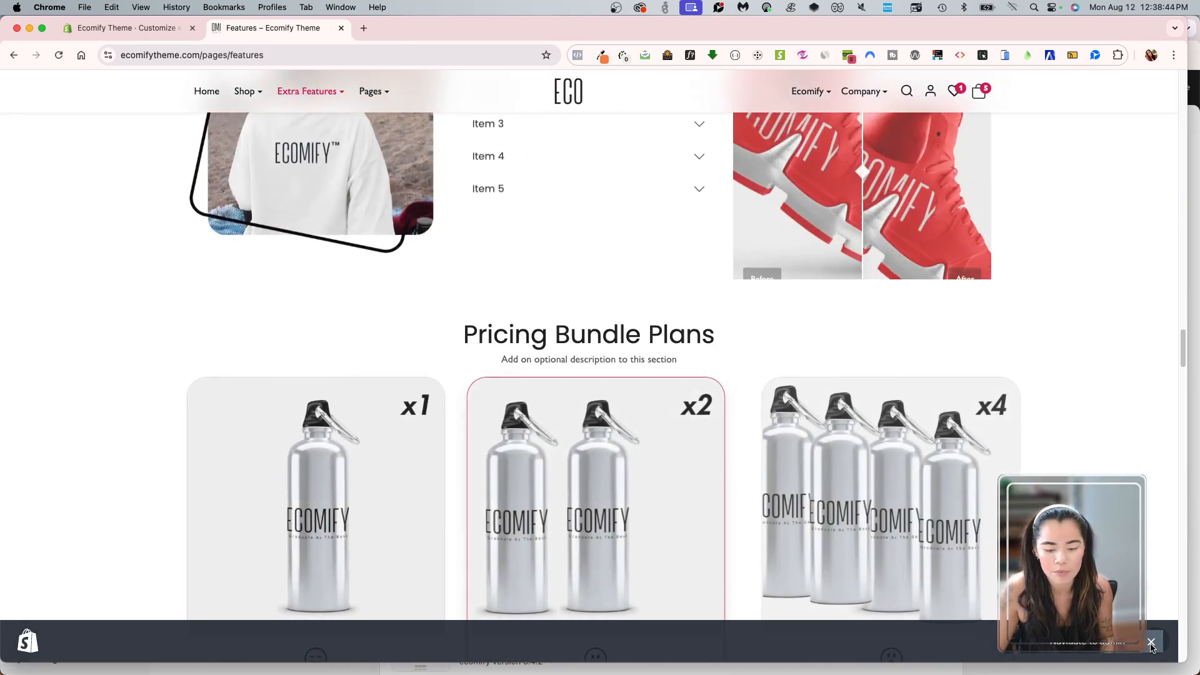
scroll(725, 481, "down", 20)
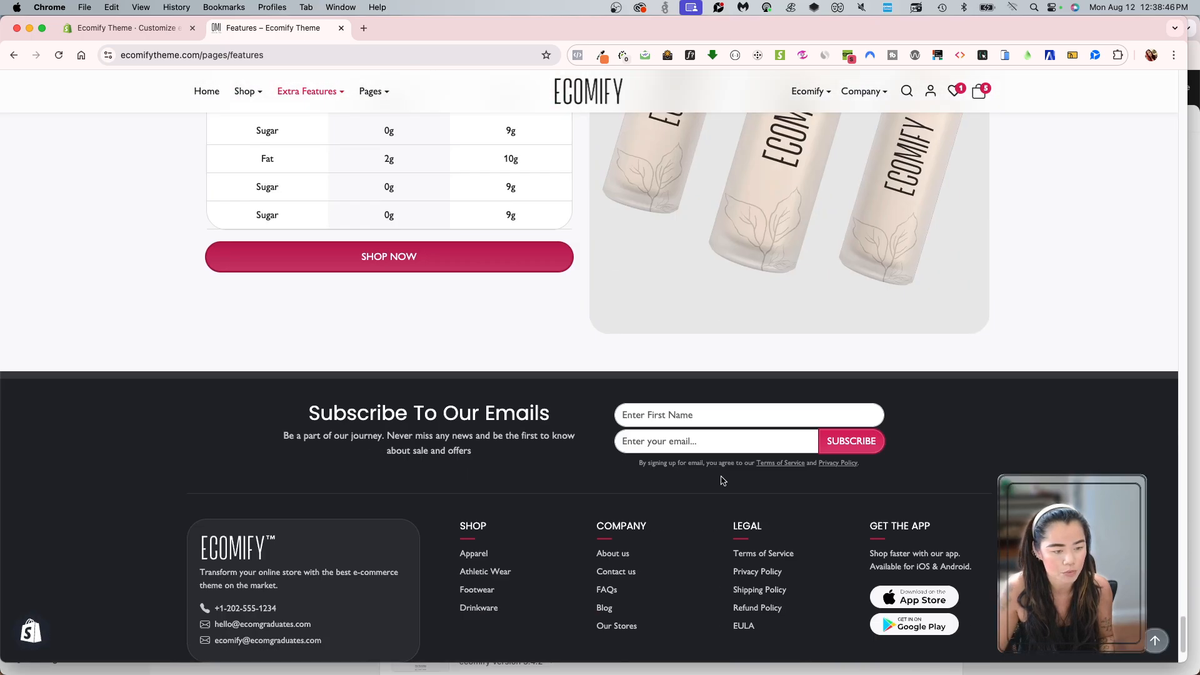
scroll(654, 366, "up", 1)
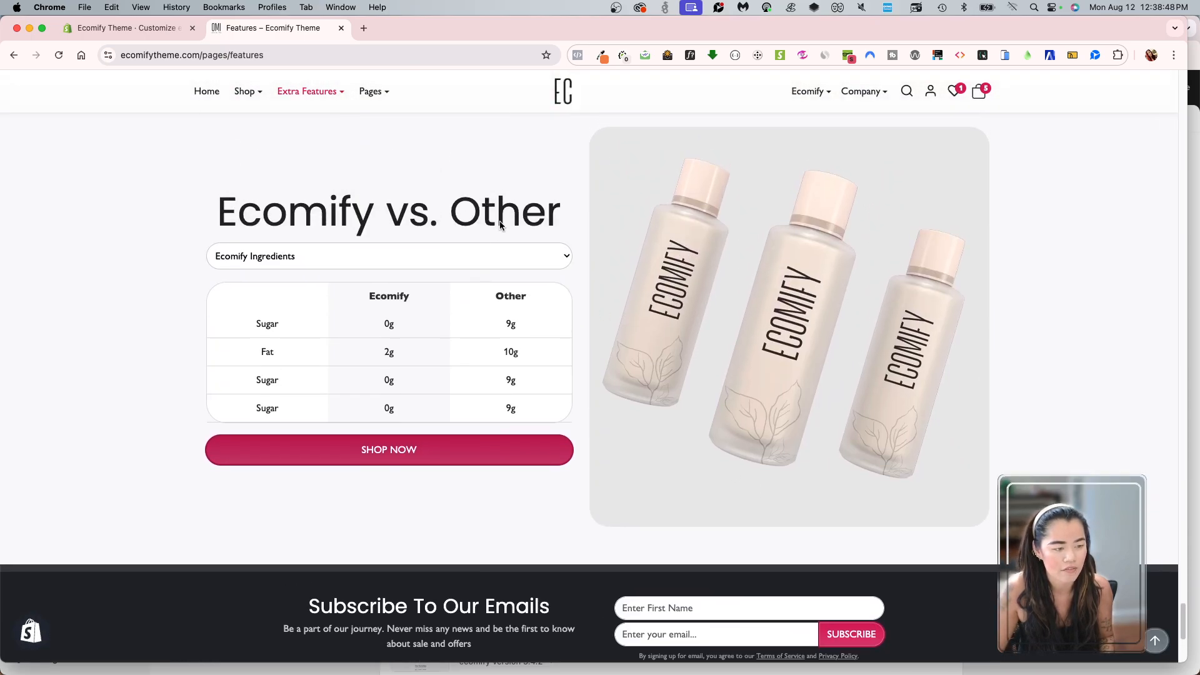
scroll(775, 362, "up", 1)
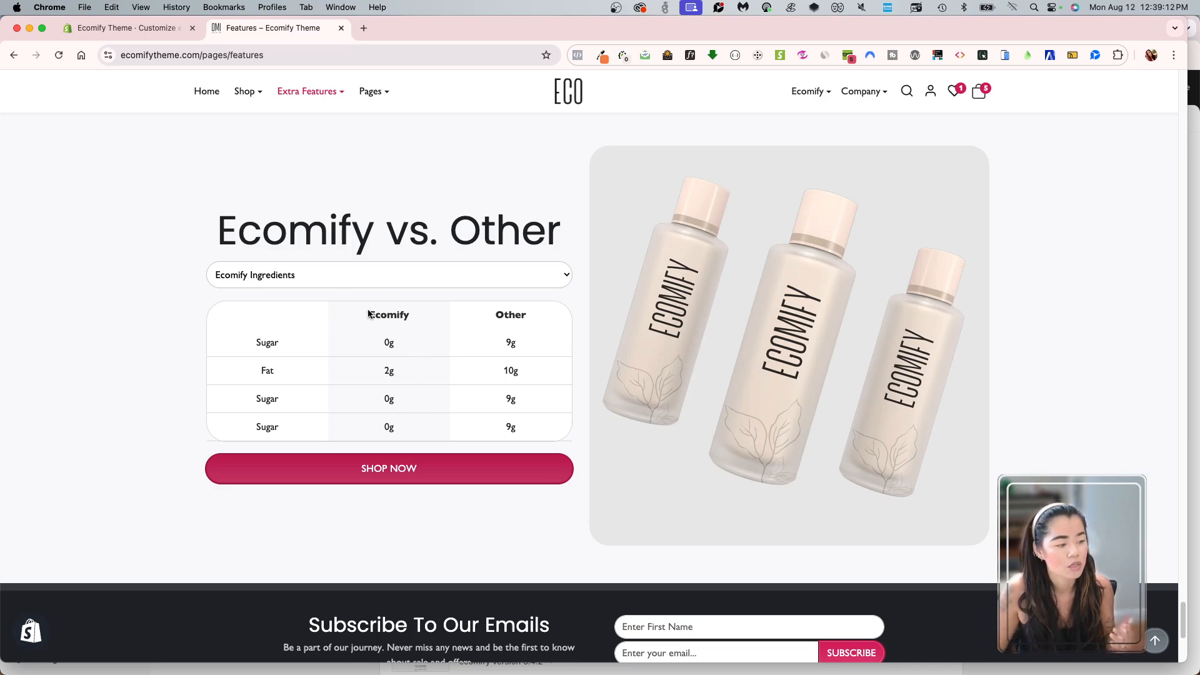
Switch the "Ecomify vs. Other" comparison table back and forth between "Ecomify Ingredients" and "other Ingredients".
left_click(361, 274)
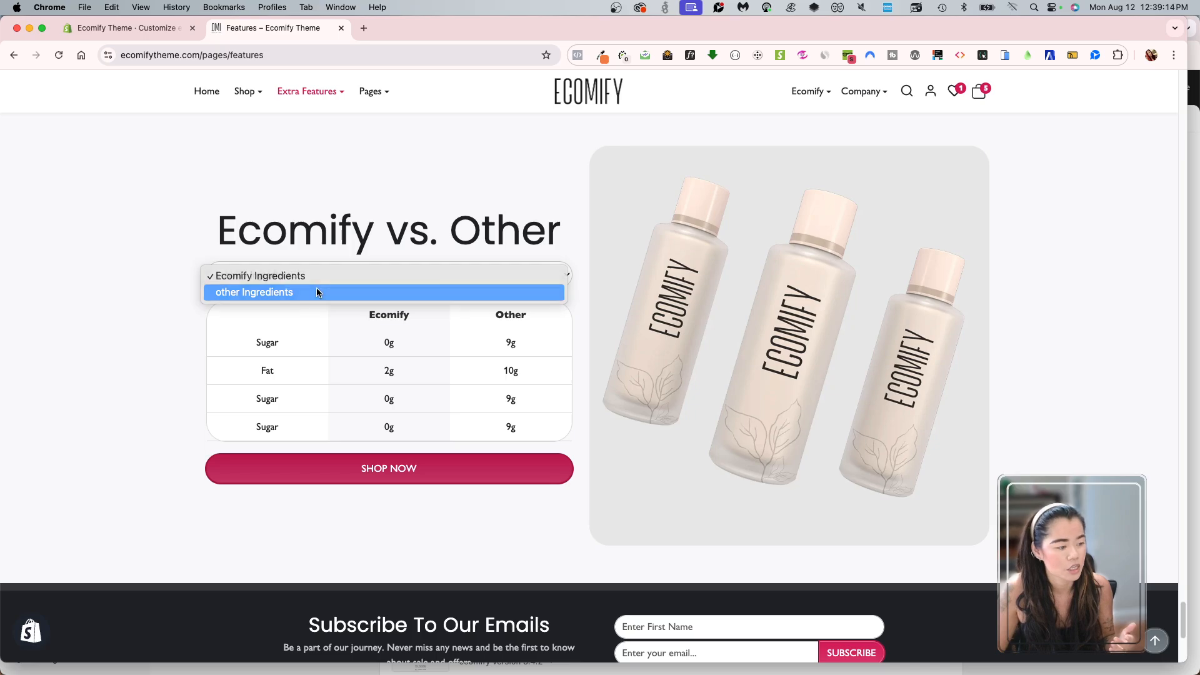
left_click(320, 292)
left_click(353, 281)
left_click(364, 261)
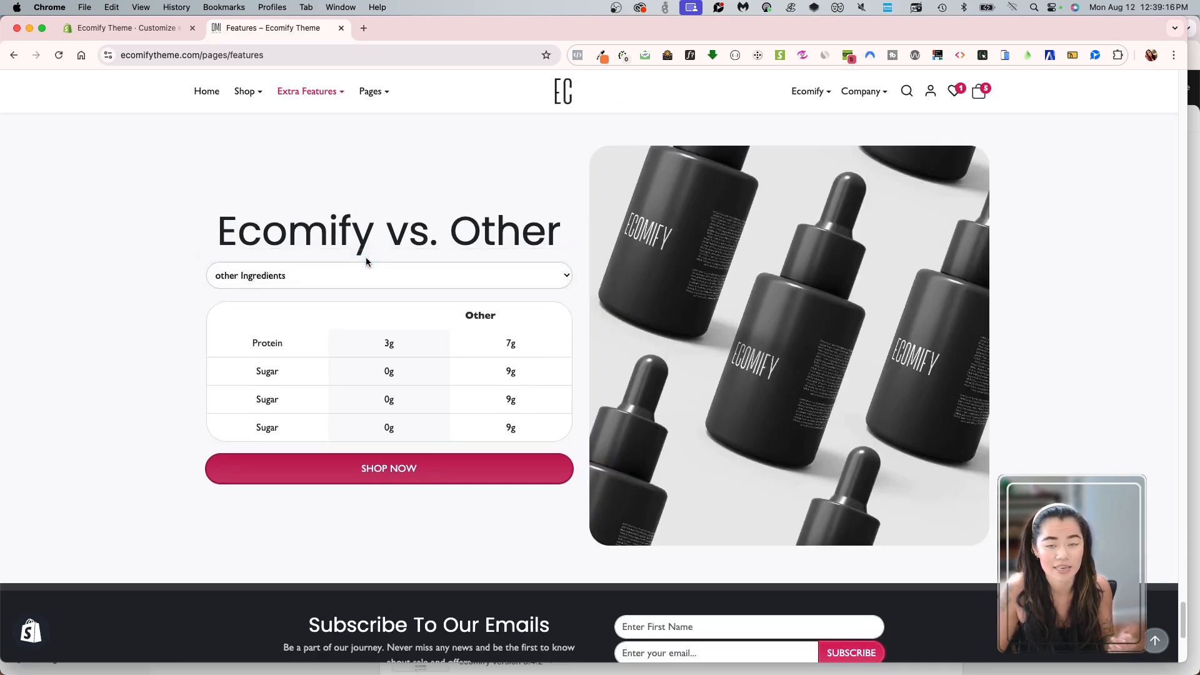
left_click(508, 281)
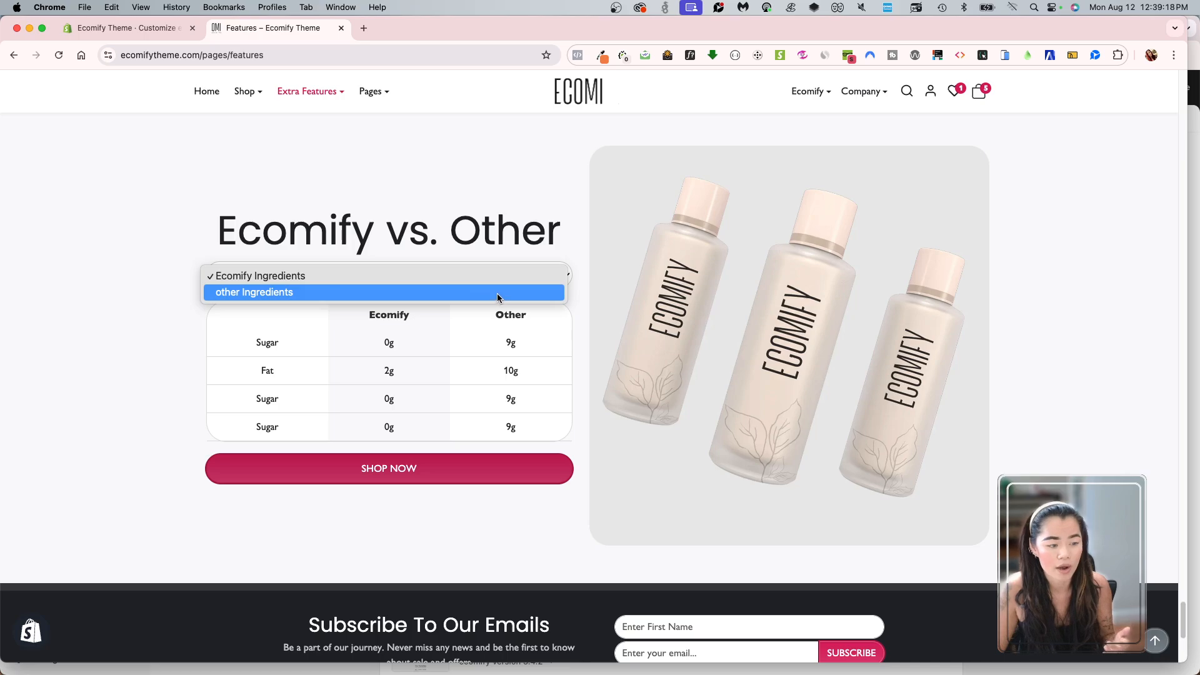
left_click(497, 293)
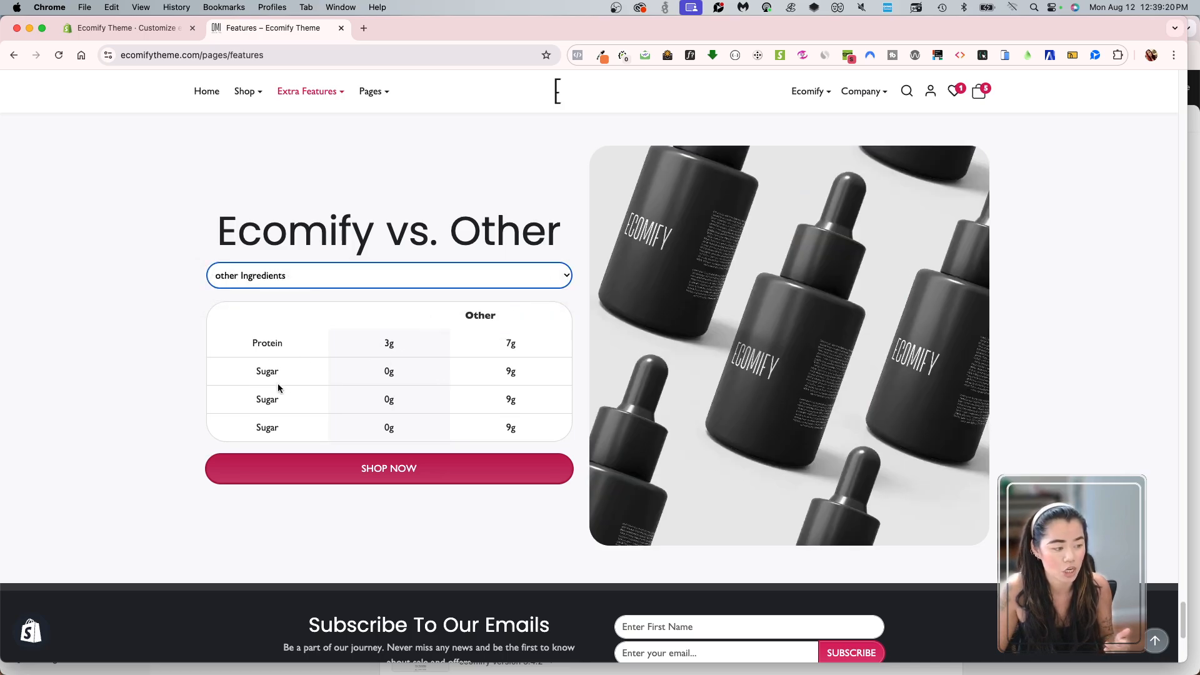
left_click(284, 279)
left_click(286, 261)
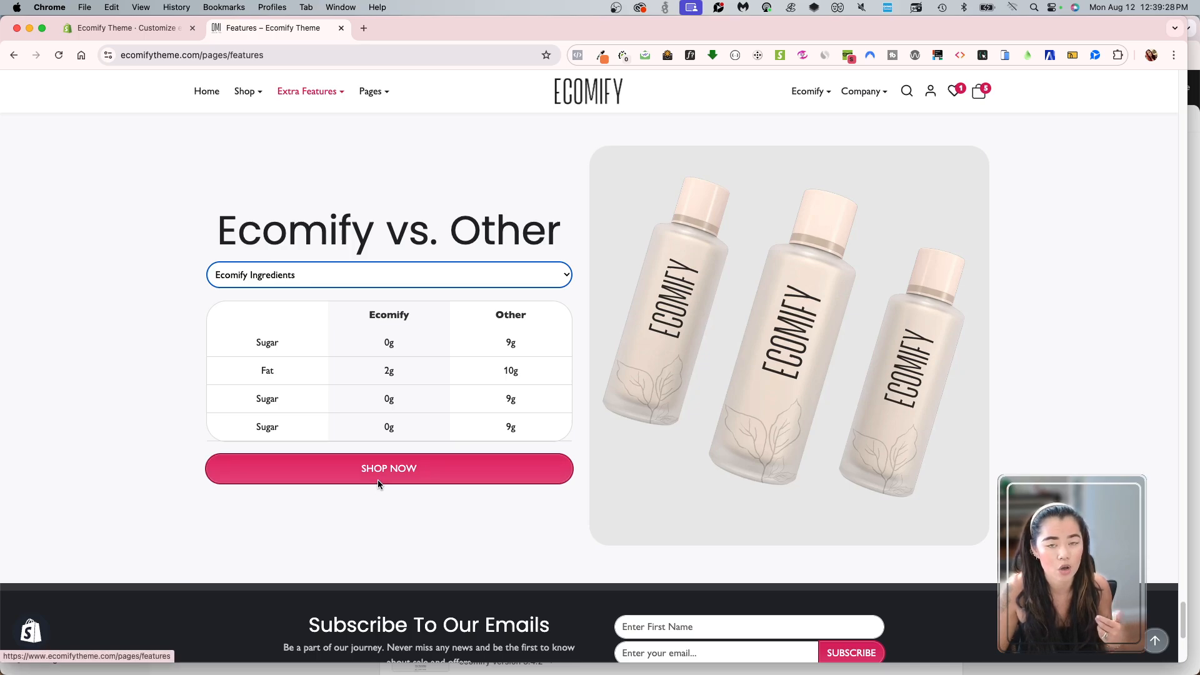
left_click(340, 285)
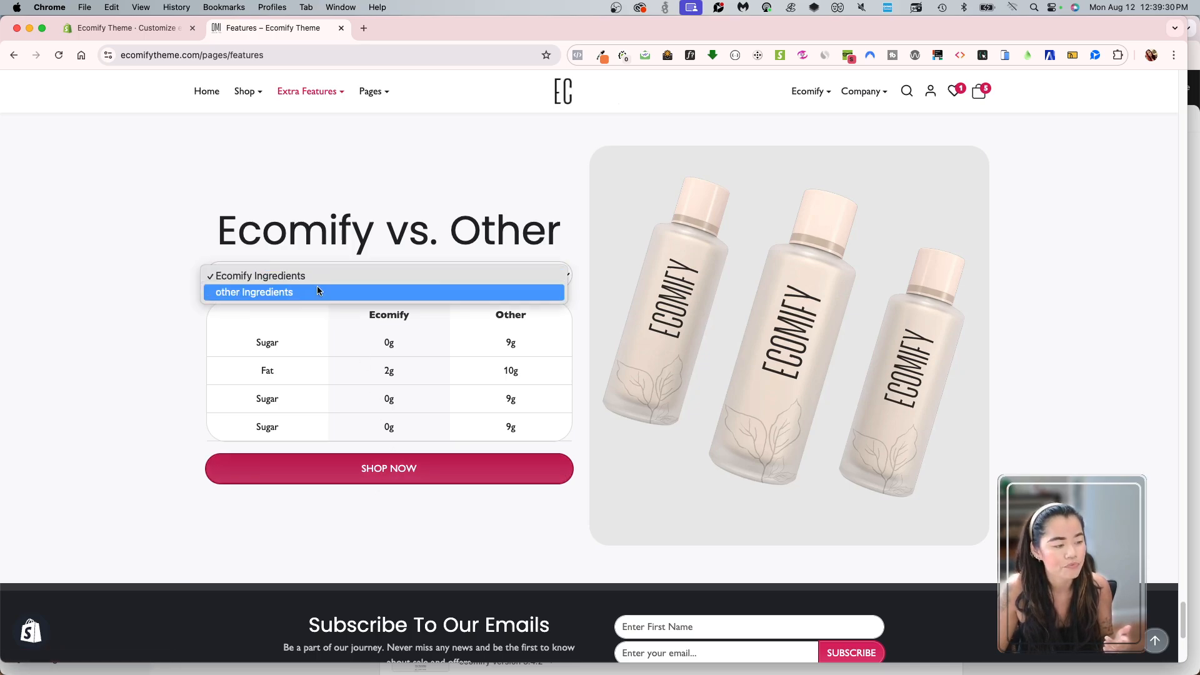
left_click(306, 291)
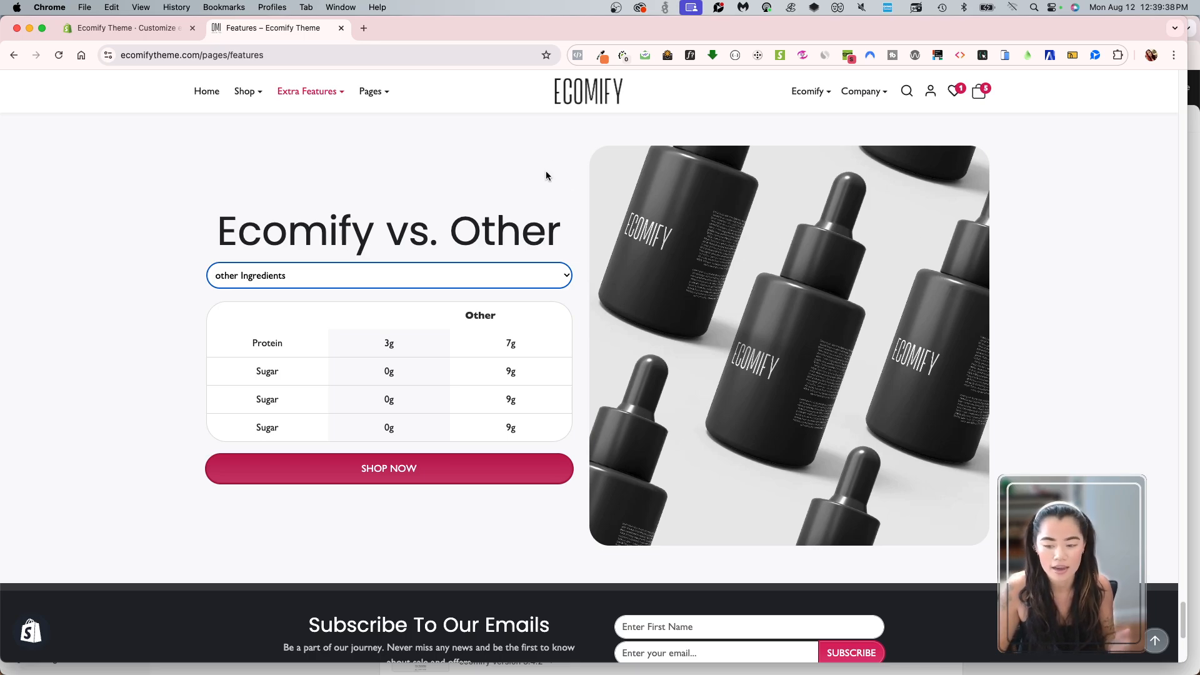
Return to the theme editor, delete the Ingredient Switcher section from the features template, and save.
left_click(202, 200)
left_click(156, 34)
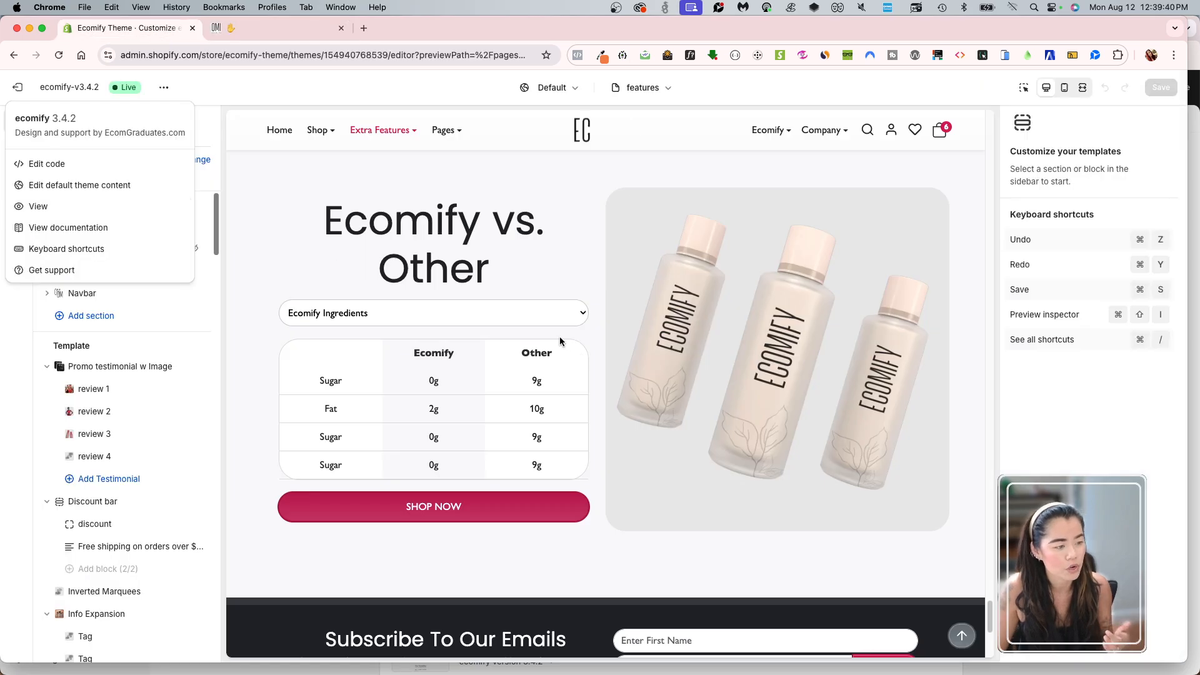
left_click(528, 221)
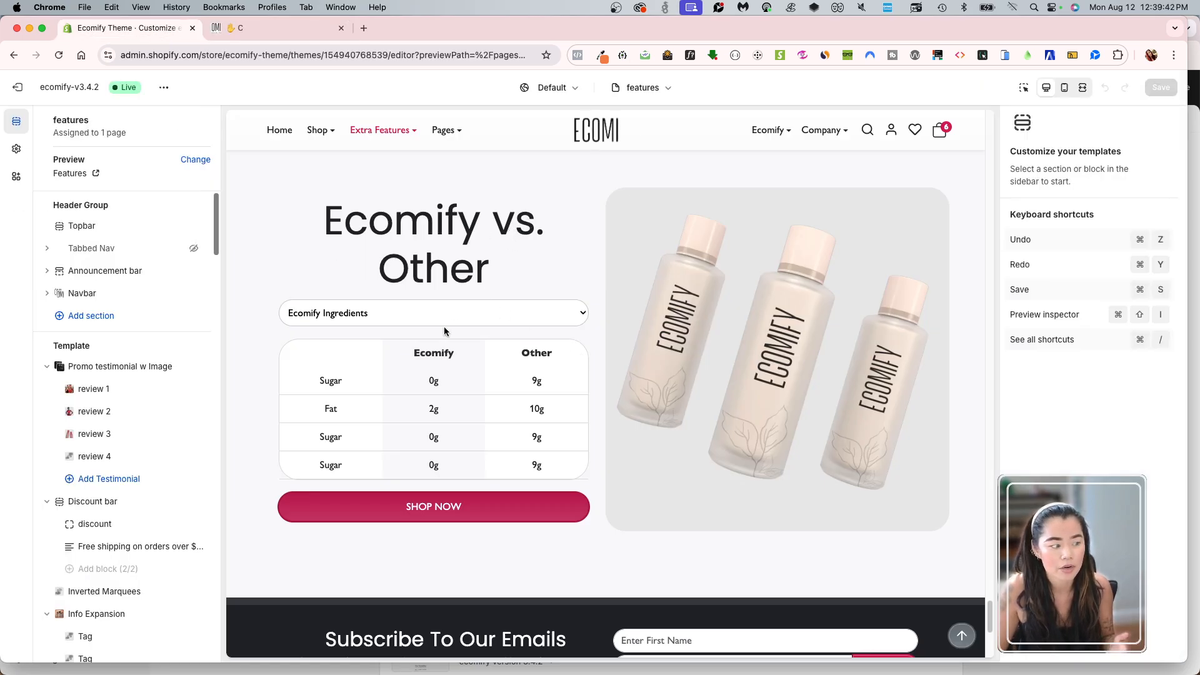
scroll(133, 429, "down", 20)
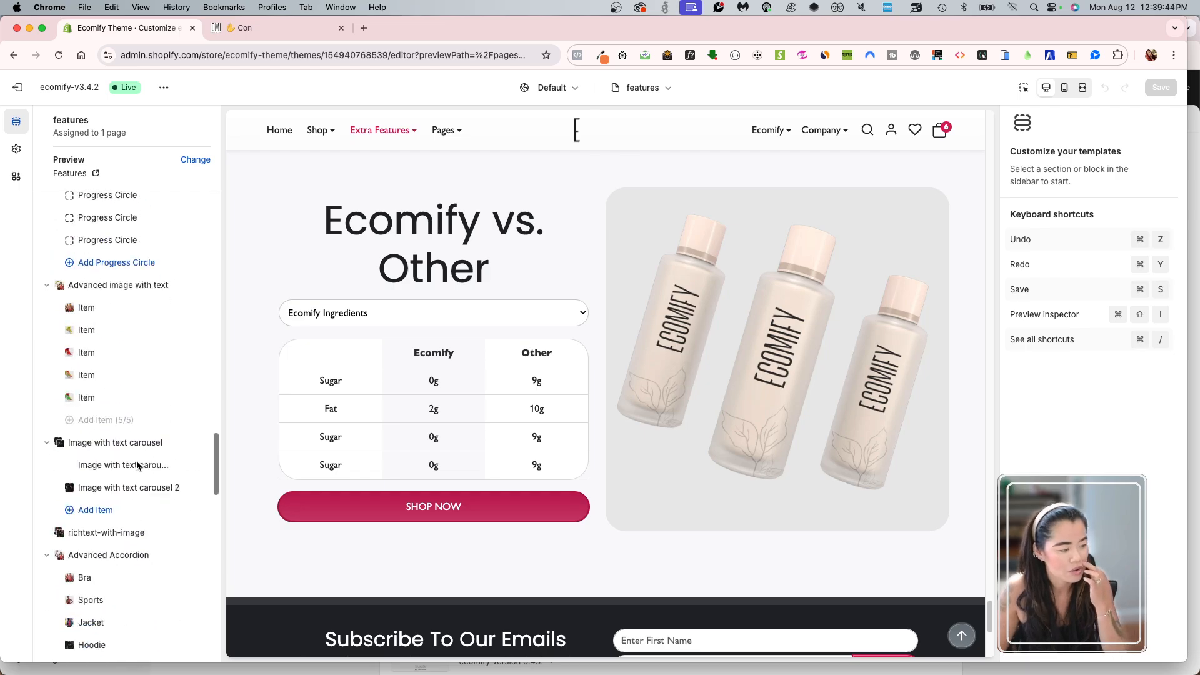
scroll(153, 470, "up", 5)
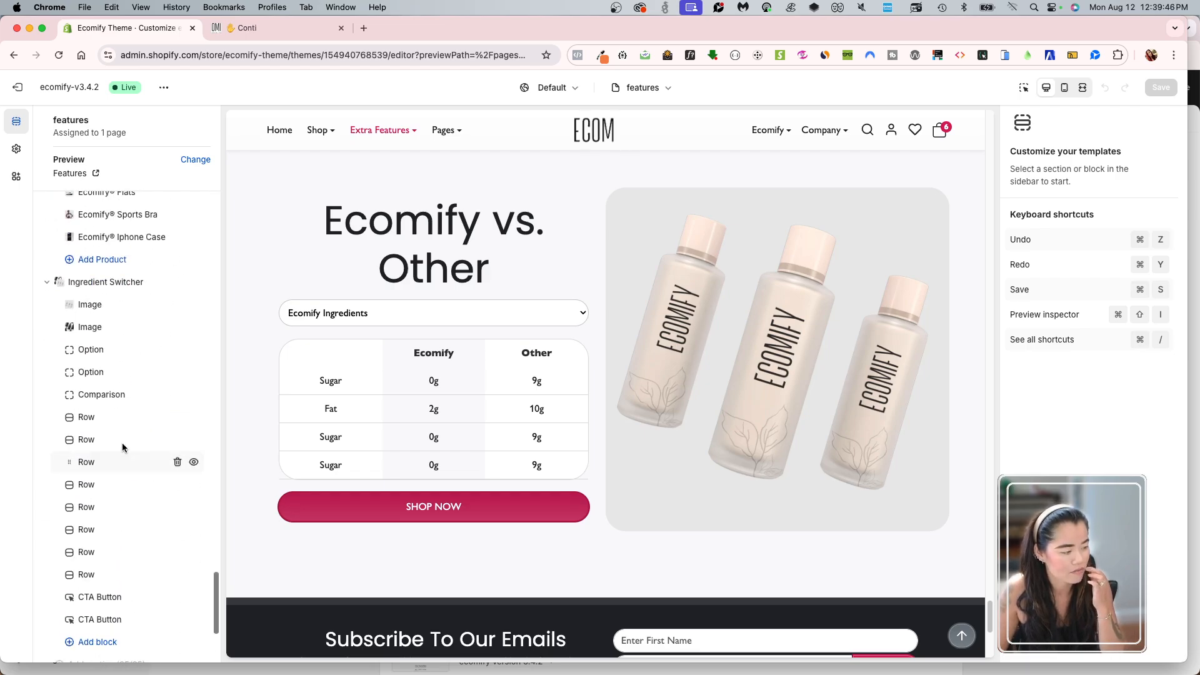
scroll(118, 437, "down", 5)
scroll(156, 312, "up", 3)
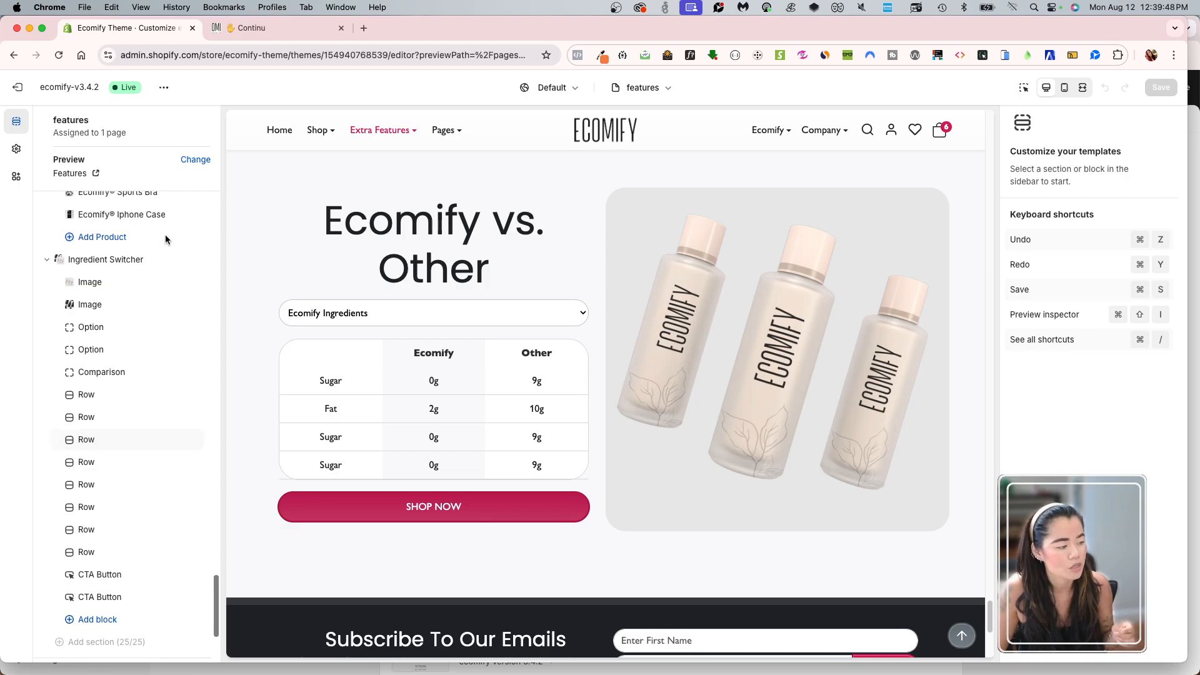
left_click(119, 260)
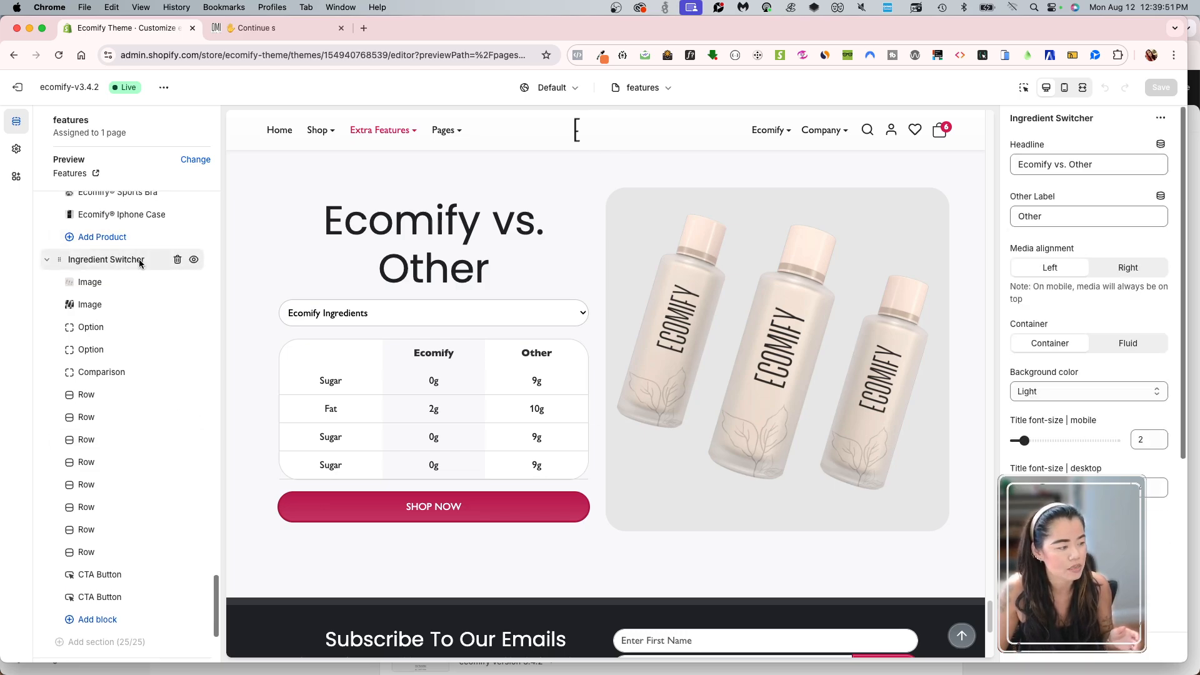
left_click(178, 260)
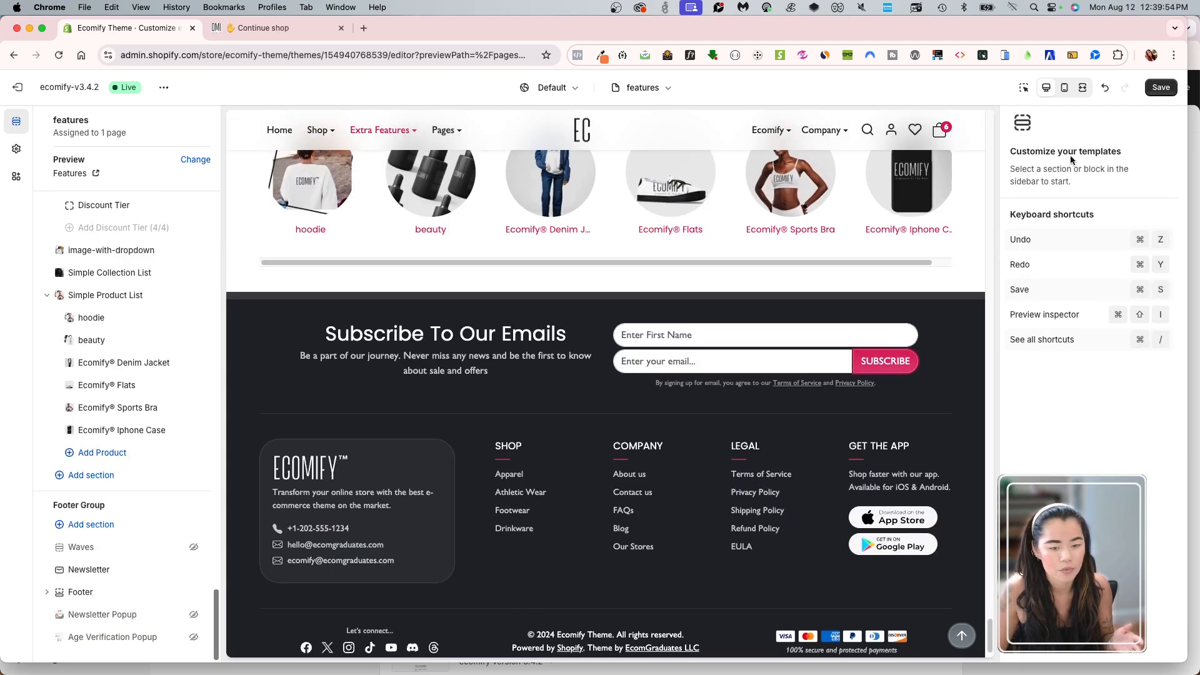
key("super+s")
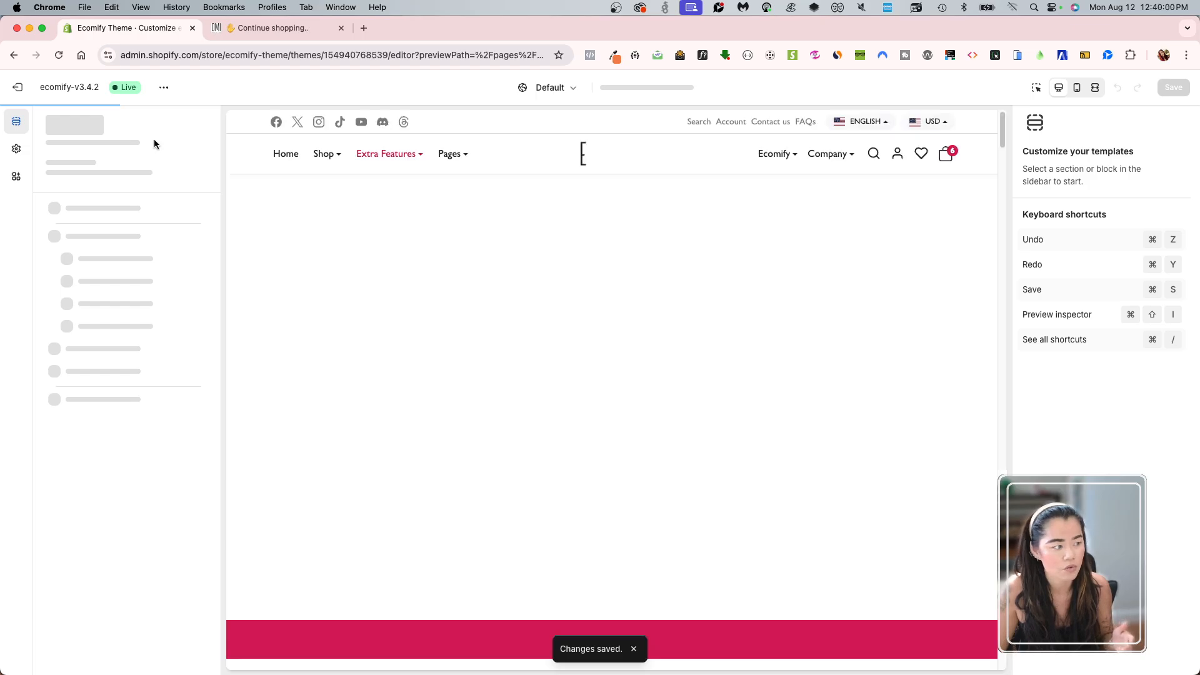
Exit the theme editor, reopen customization of the current ecomify-v3.4.2 theme, and load the Features page.
left_click(17, 88)
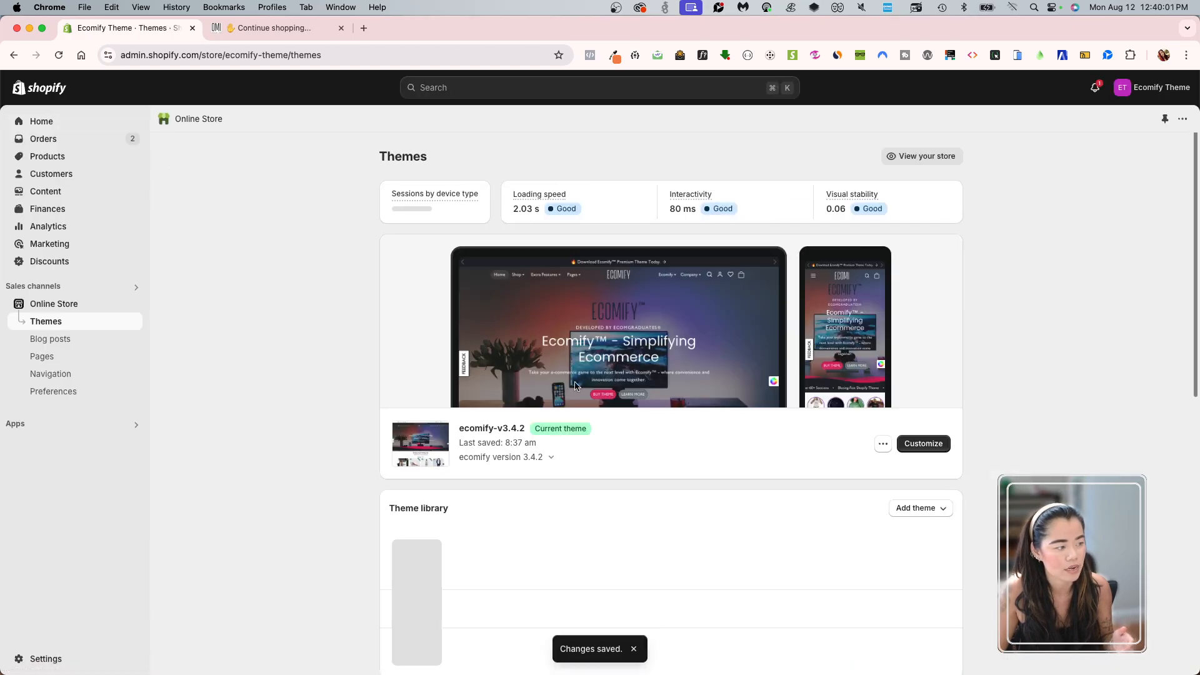
left_click(912, 445)
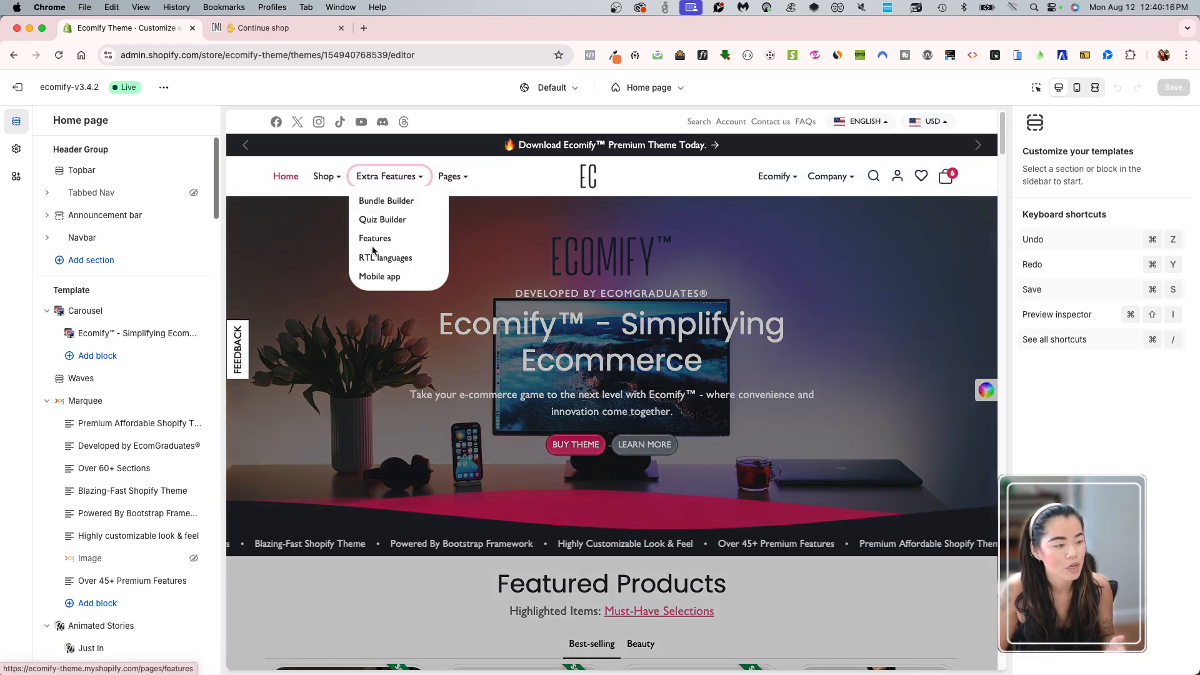
left_click(378, 236)
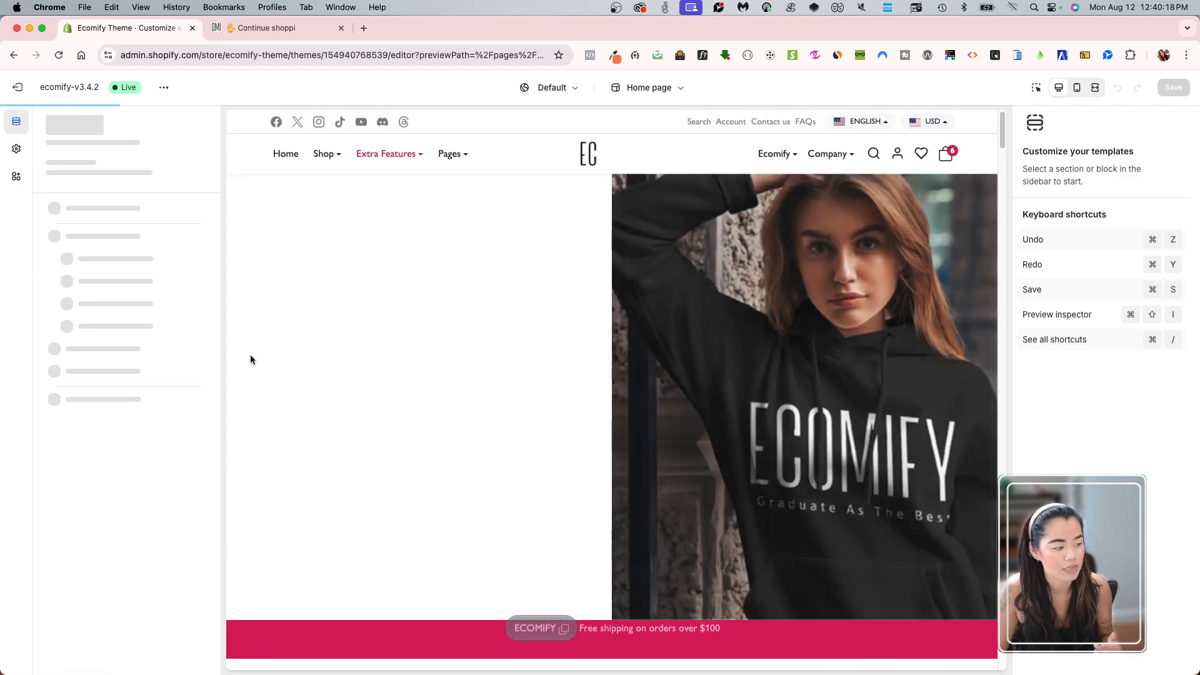
Add an Ingredient Switcher section below the Simple Product List, finding it with the search "swi", and save.
scroll(170, 471, "down", 10)
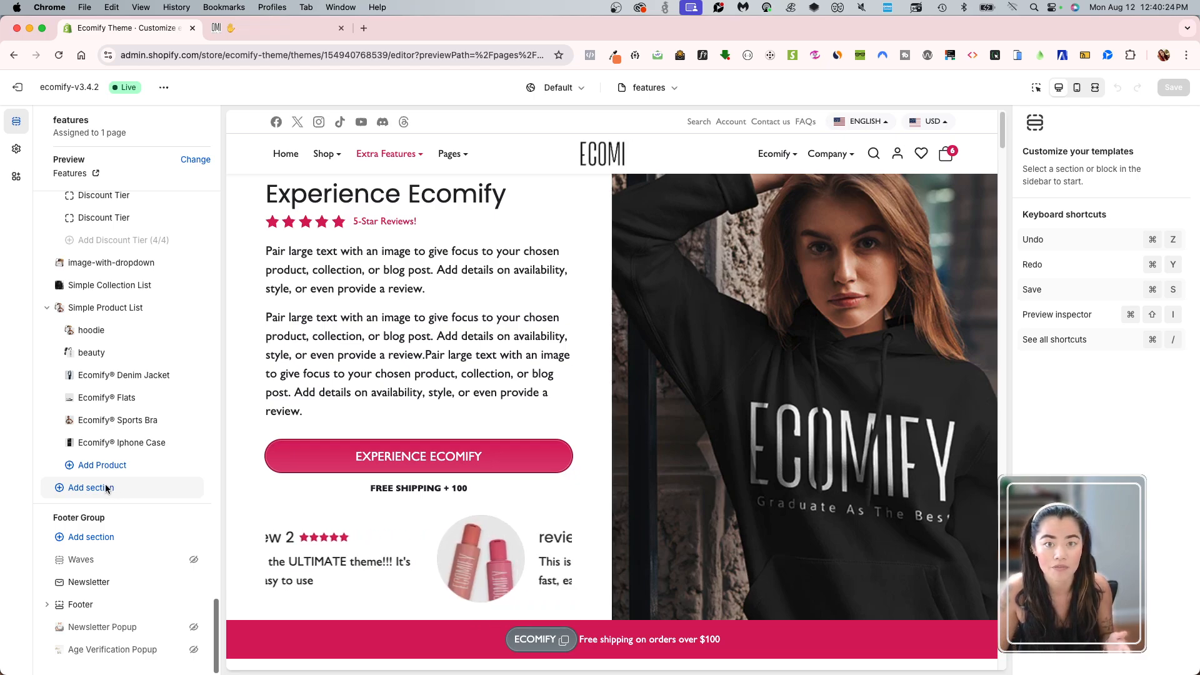
left_click(106, 489)
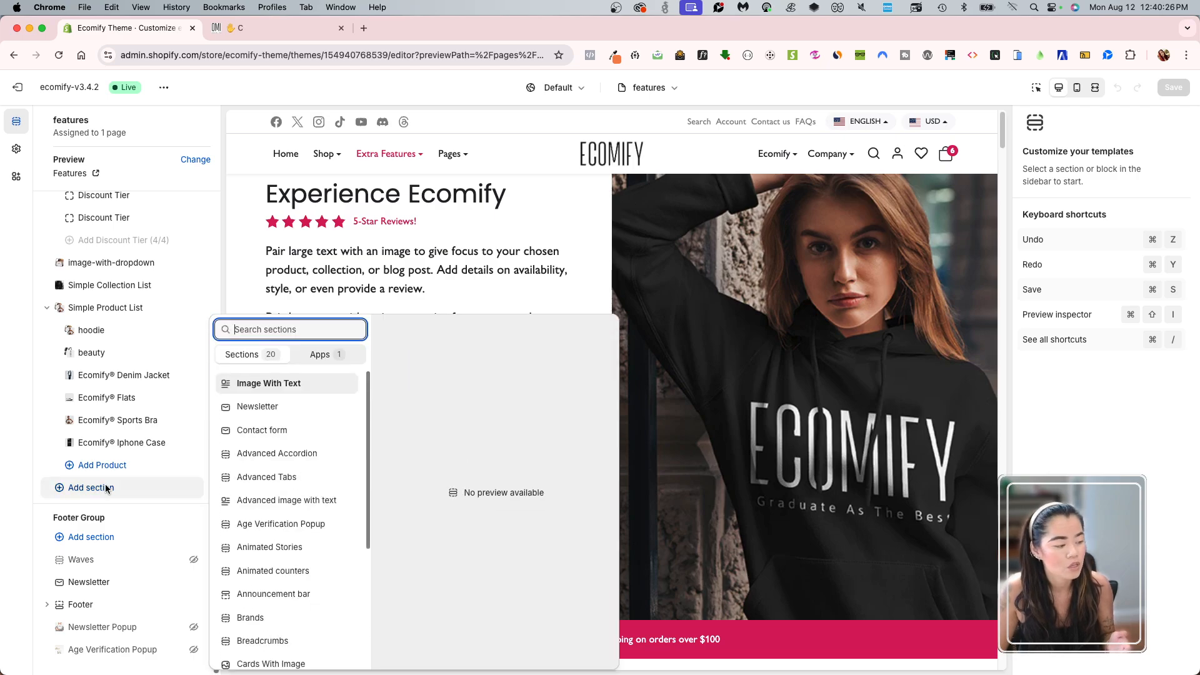
type("sw")
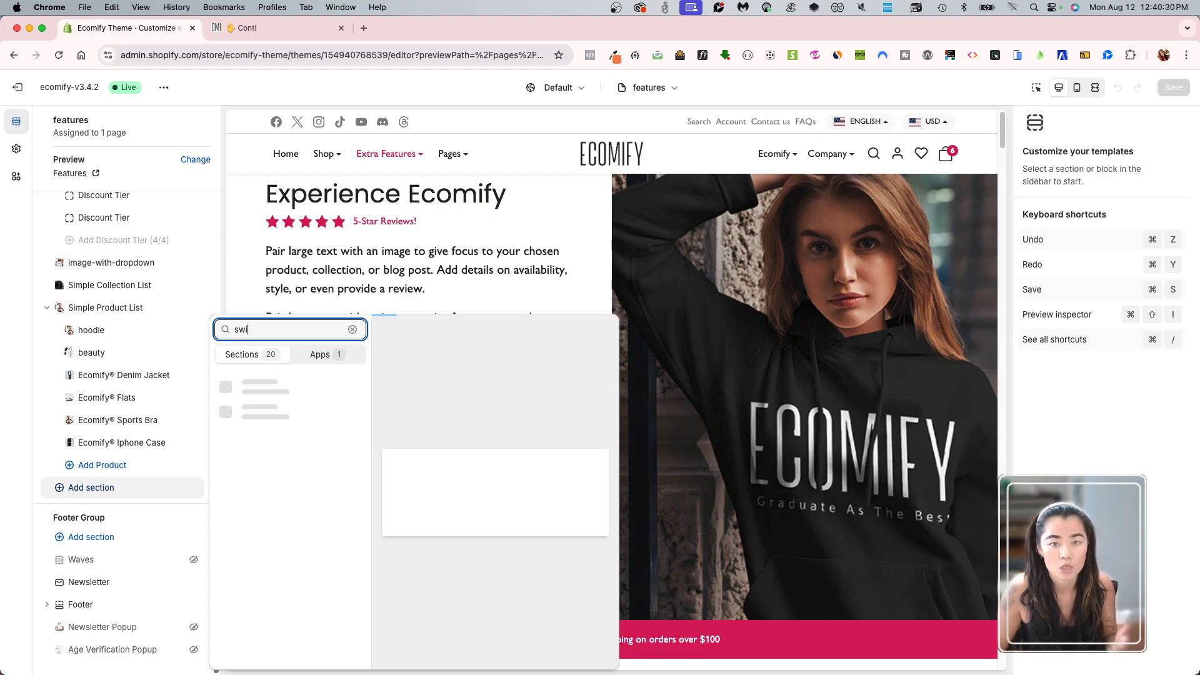
type("i")
left_click(299, 384)
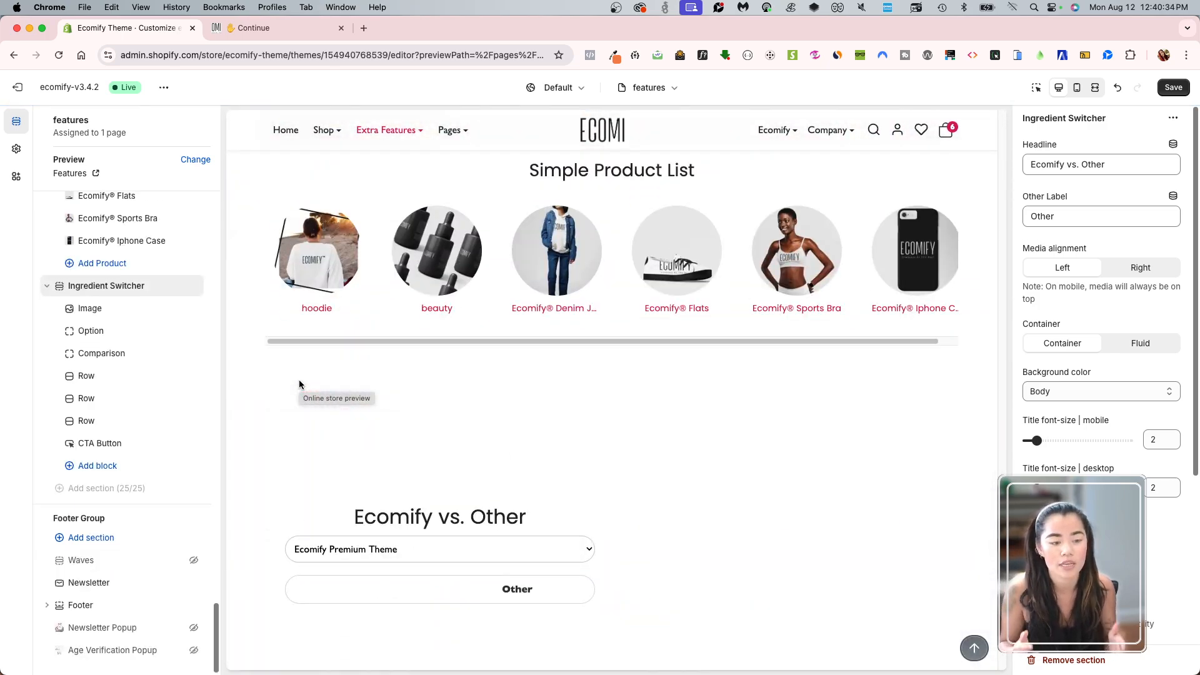
scroll(622, 431, "down", 3)
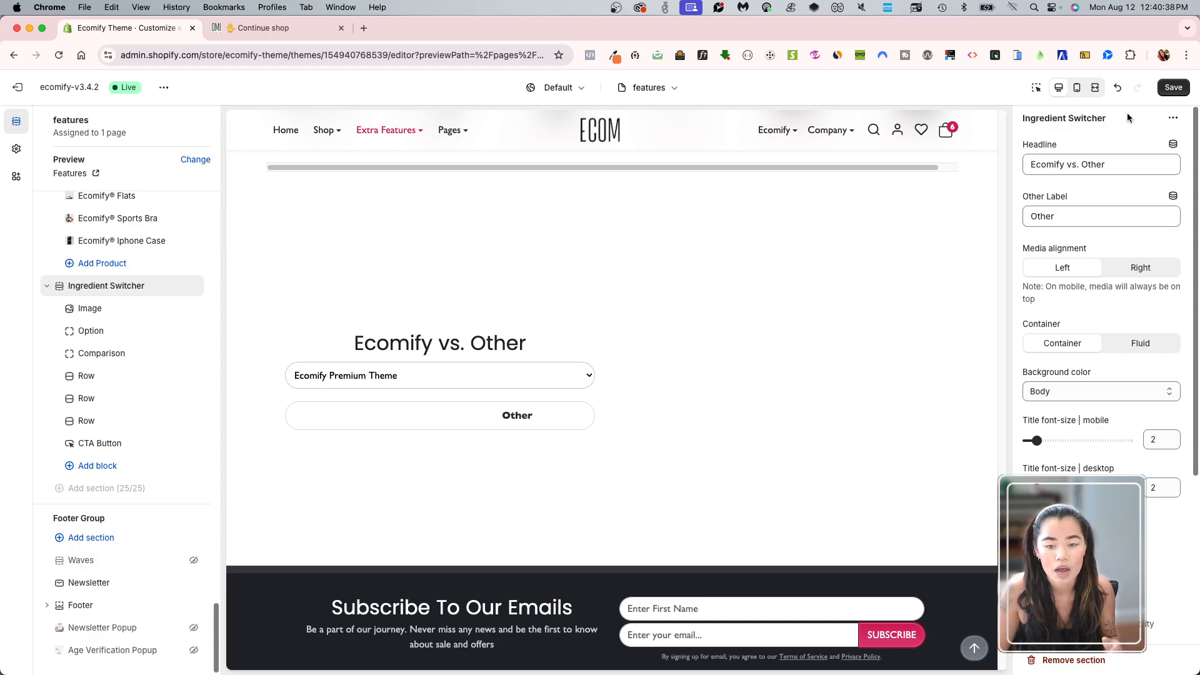
left_click(1173, 87)
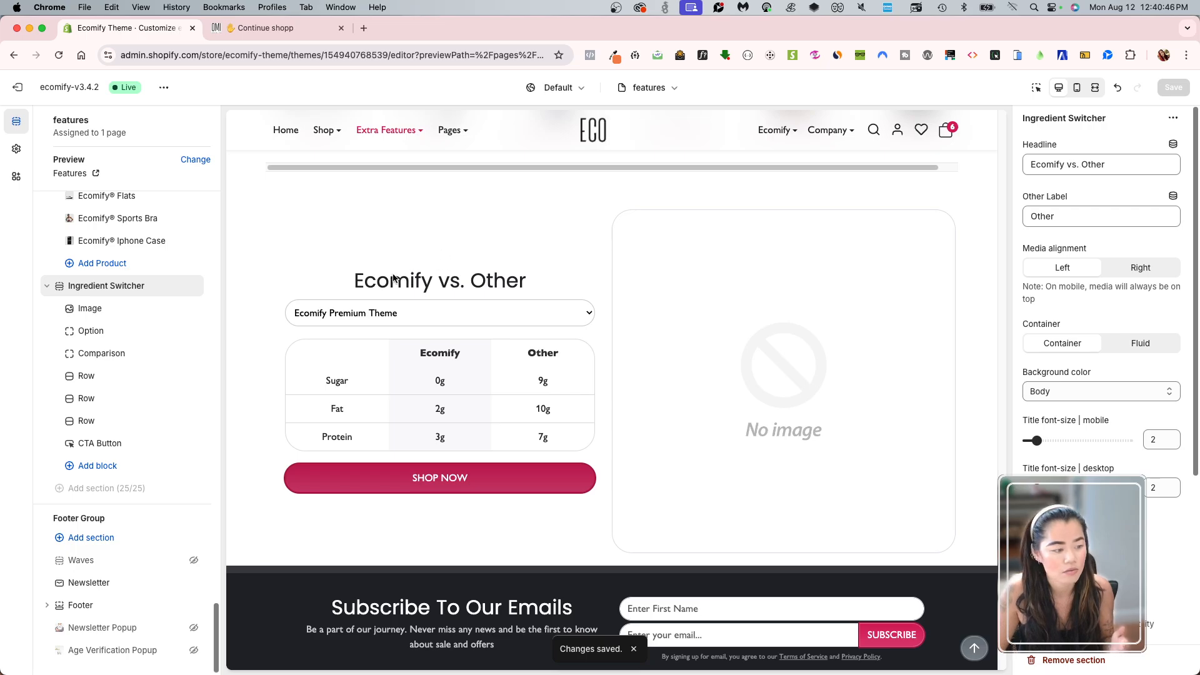
Try the Ingredient Switcher's media alignment on Right and set it back to Left.
left_click_drag(377, 281, 493, 280)
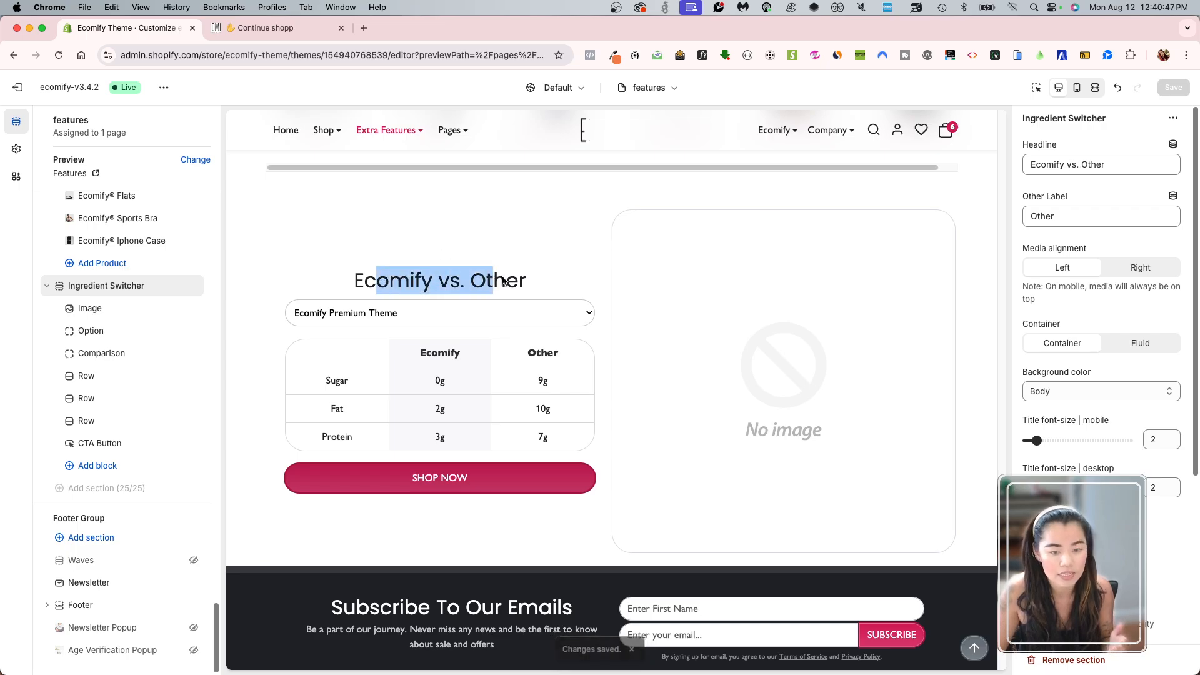
left_click(1058, 224)
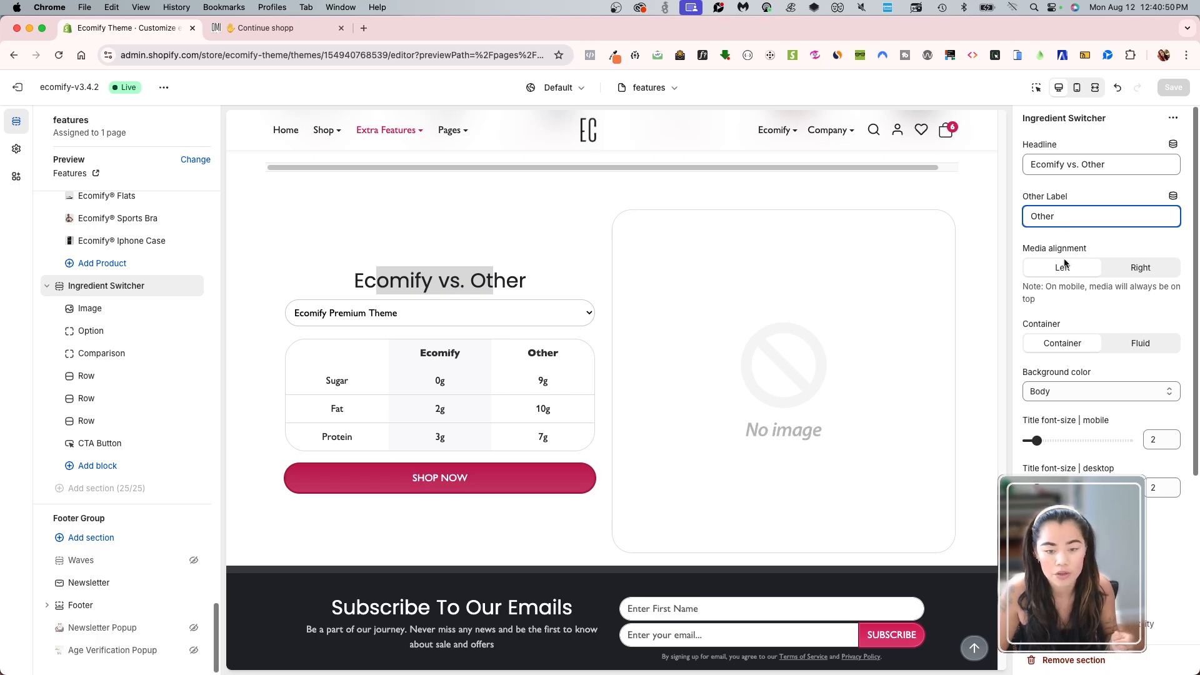
left_click(1110, 267)
left_click(1076, 270)
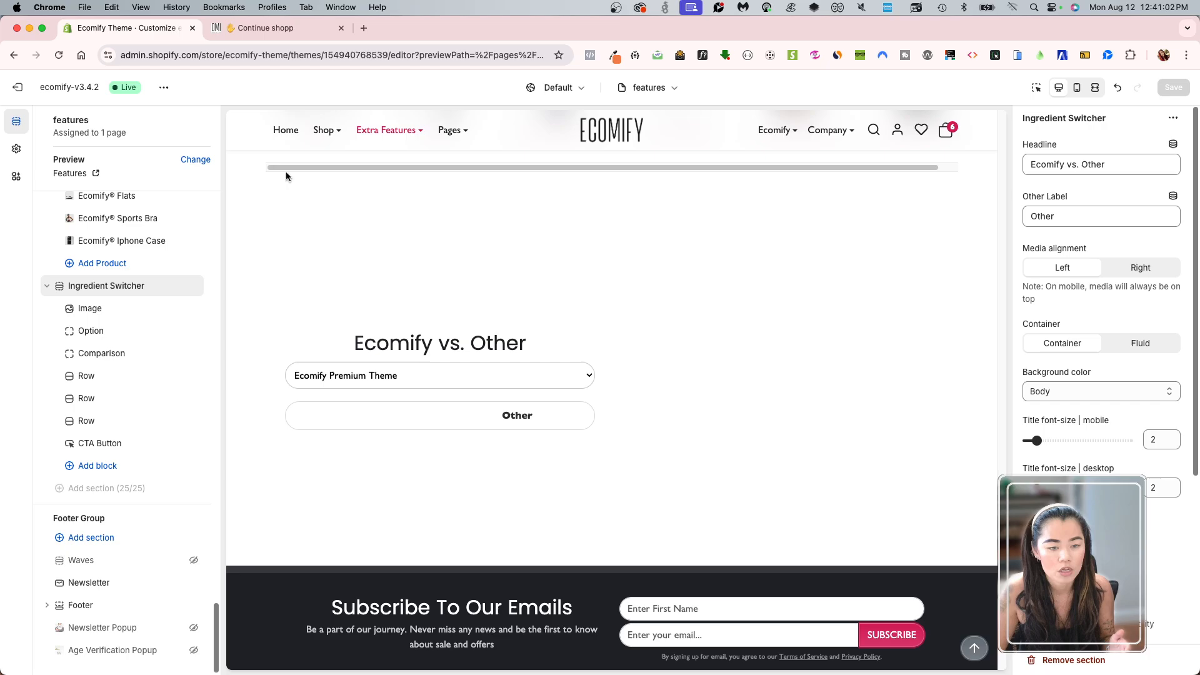
Reload the theme editor, save the Ingredient Switcher with media alignment Right, and return the alignment to Left.
left_click(60, 56)
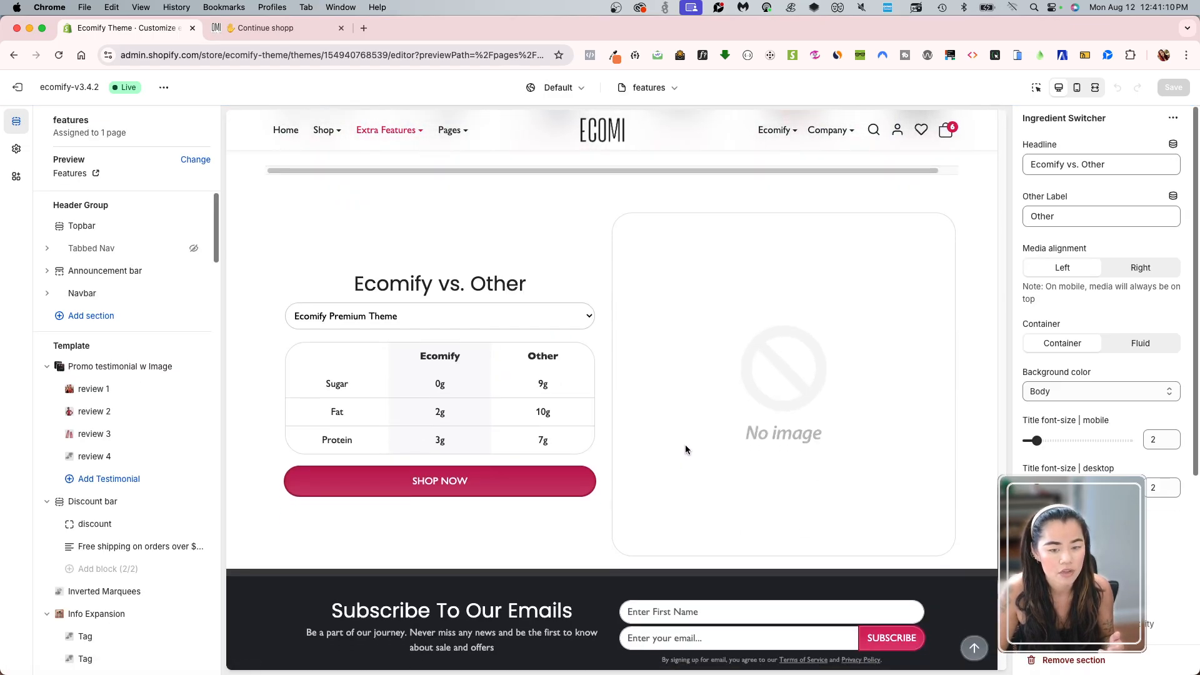
left_click(1140, 268)
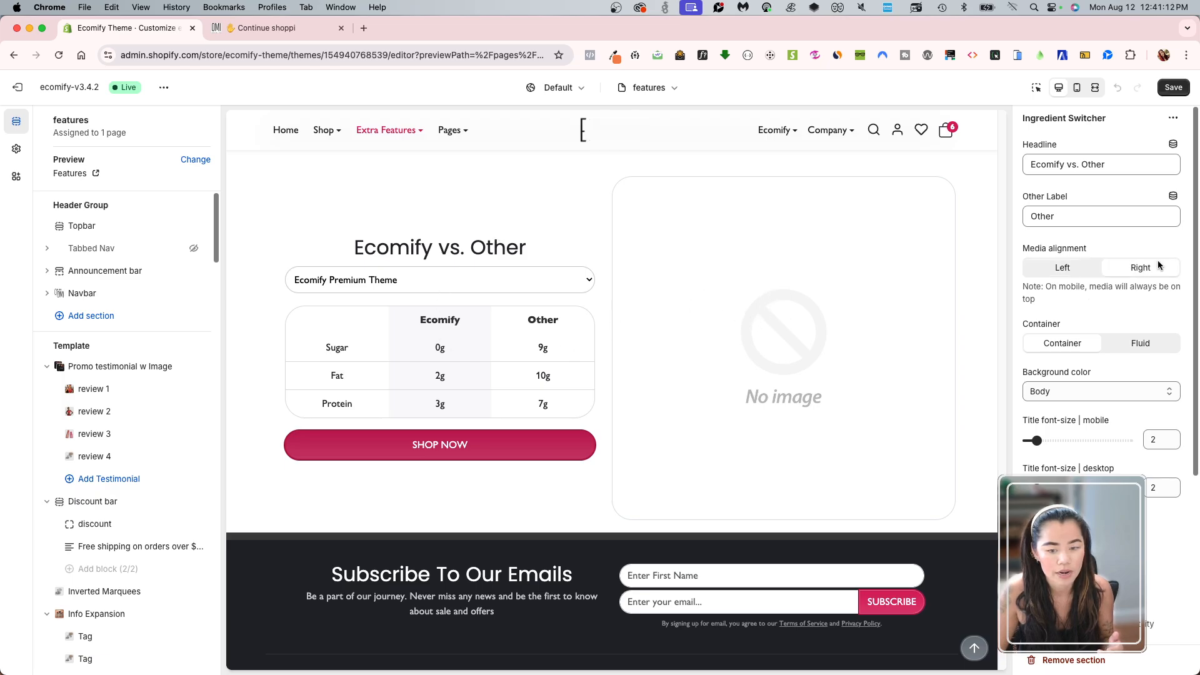
left_click(1178, 89)
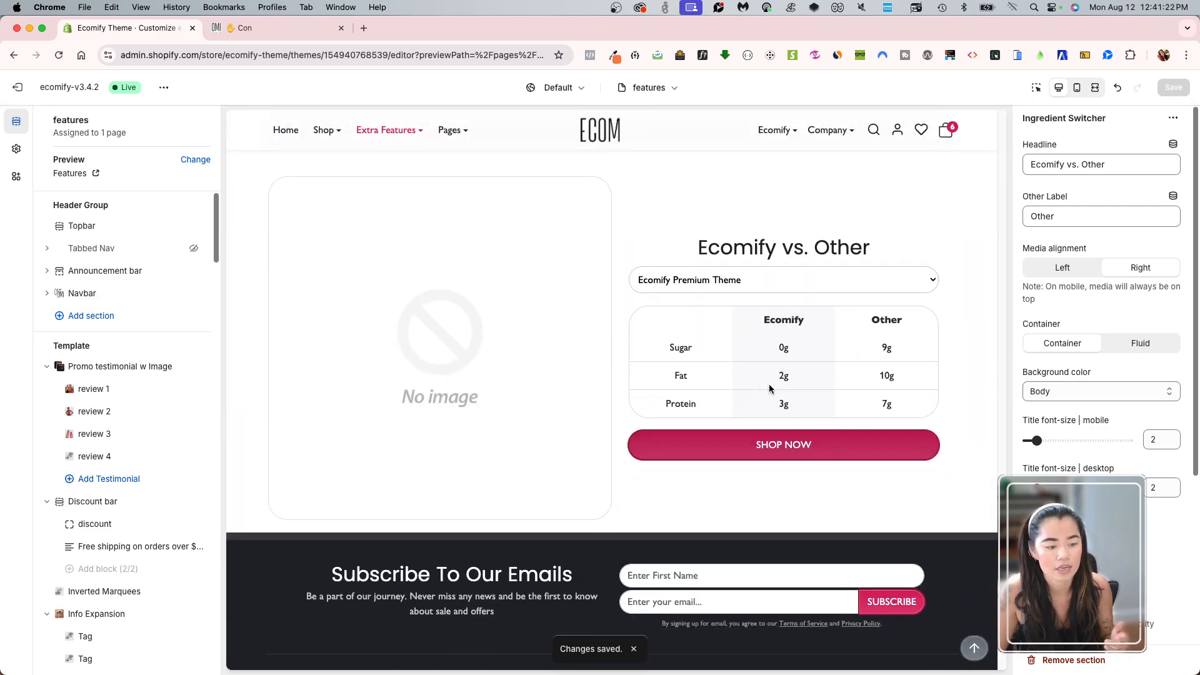
left_click(1042, 266)
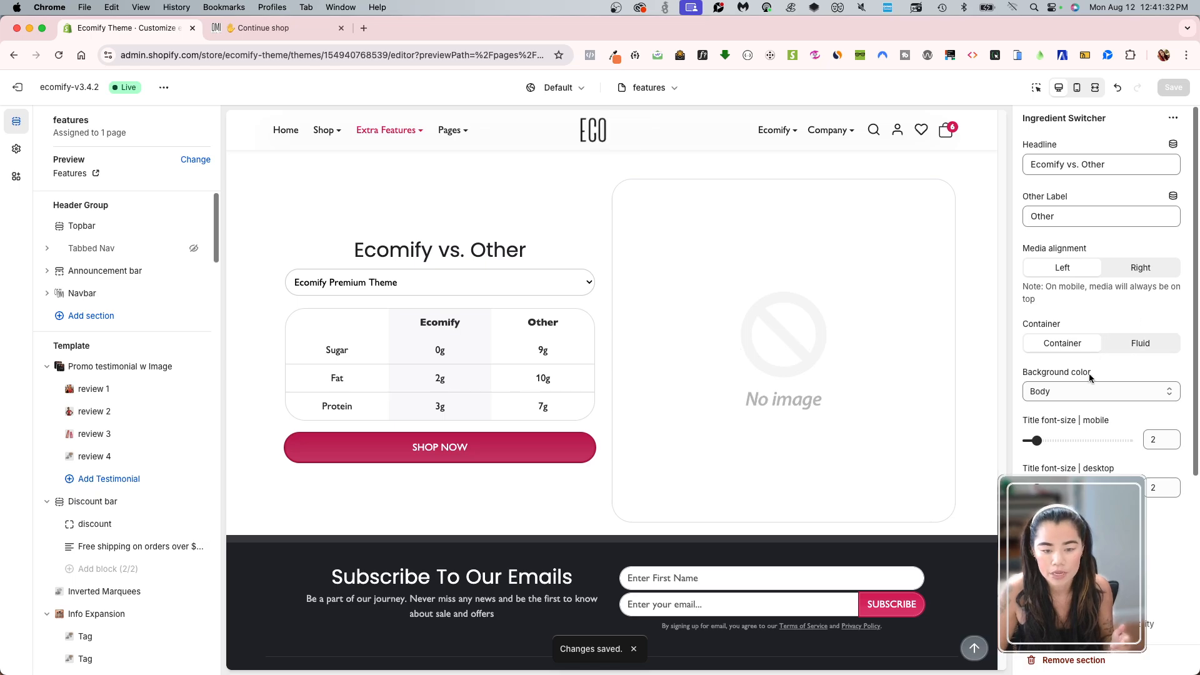
Set the Ingredient Switcher's background color to Light and save.
scroll(1100, 350, "down", 2)
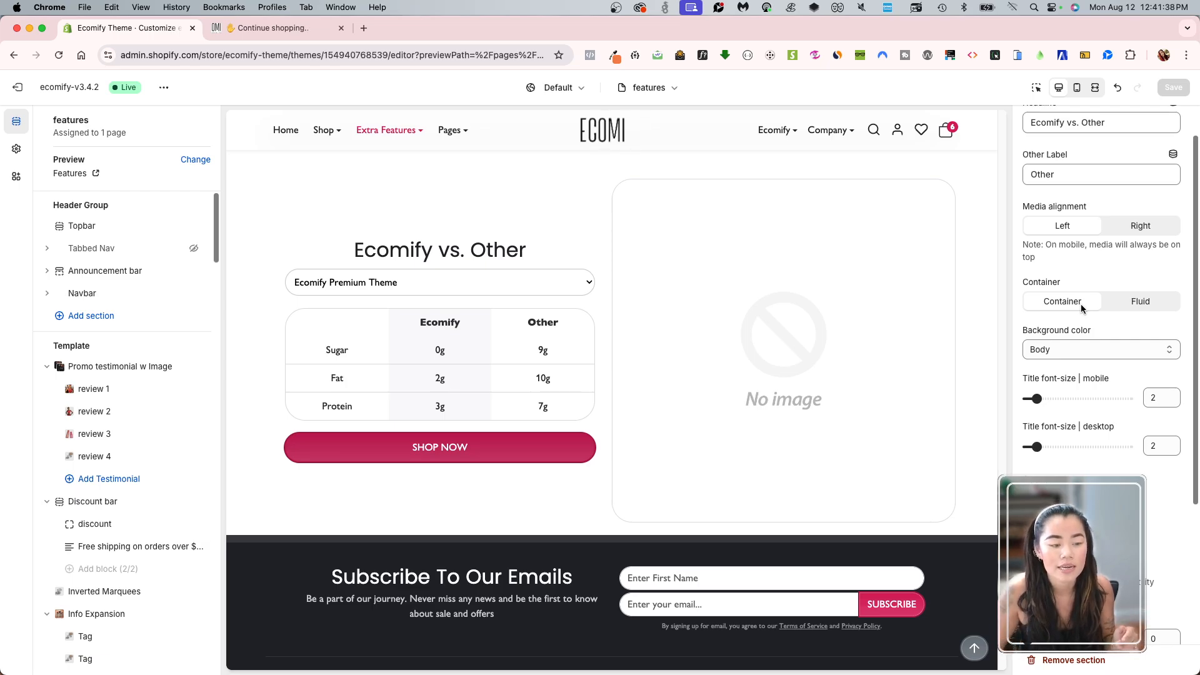
left_click(1066, 349)
left_click(1052, 391)
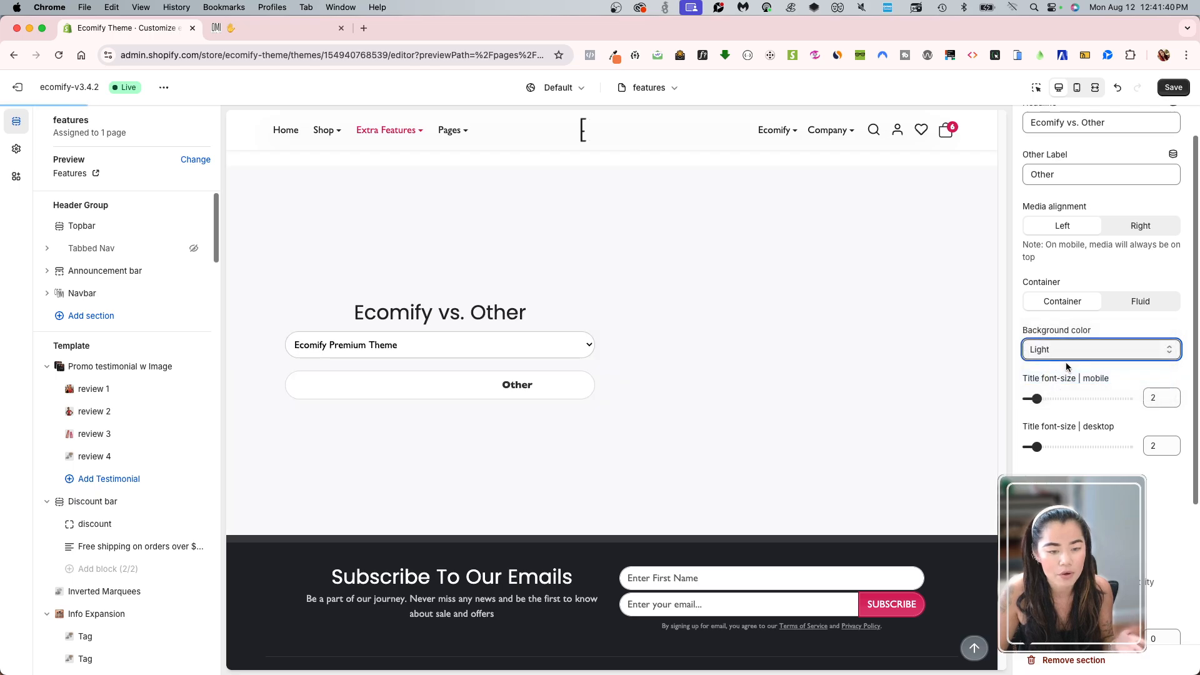
left_click(1174, 88)
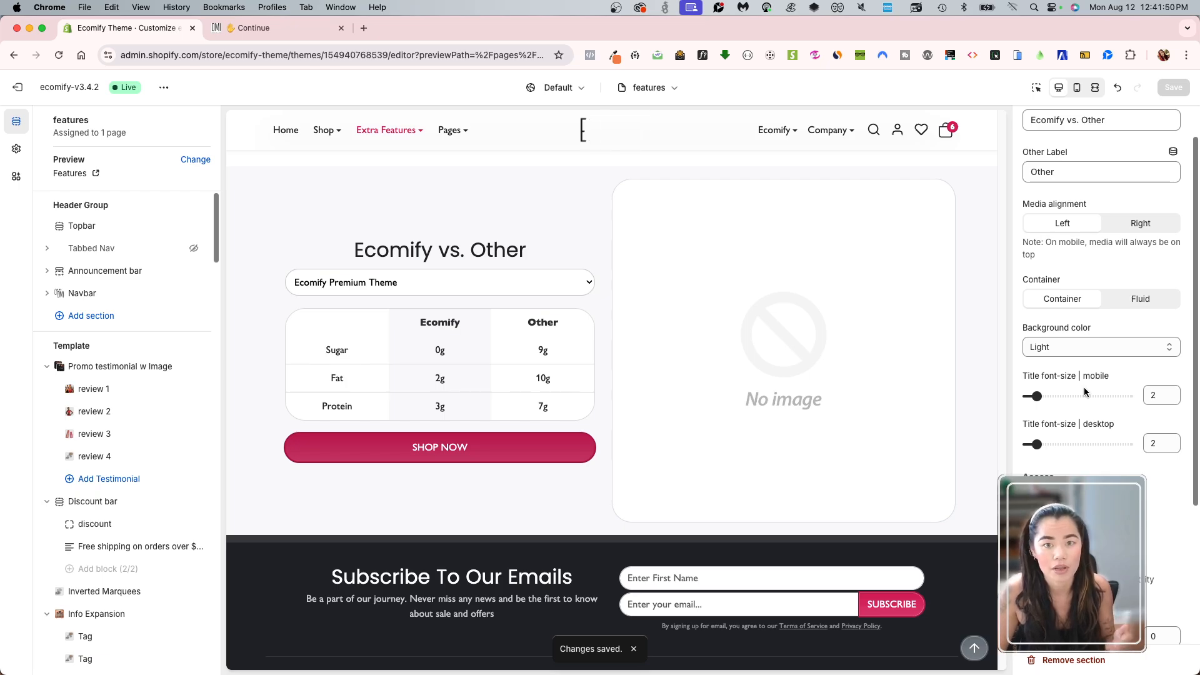
left_click_drag(1054, 450, 1057, 451)
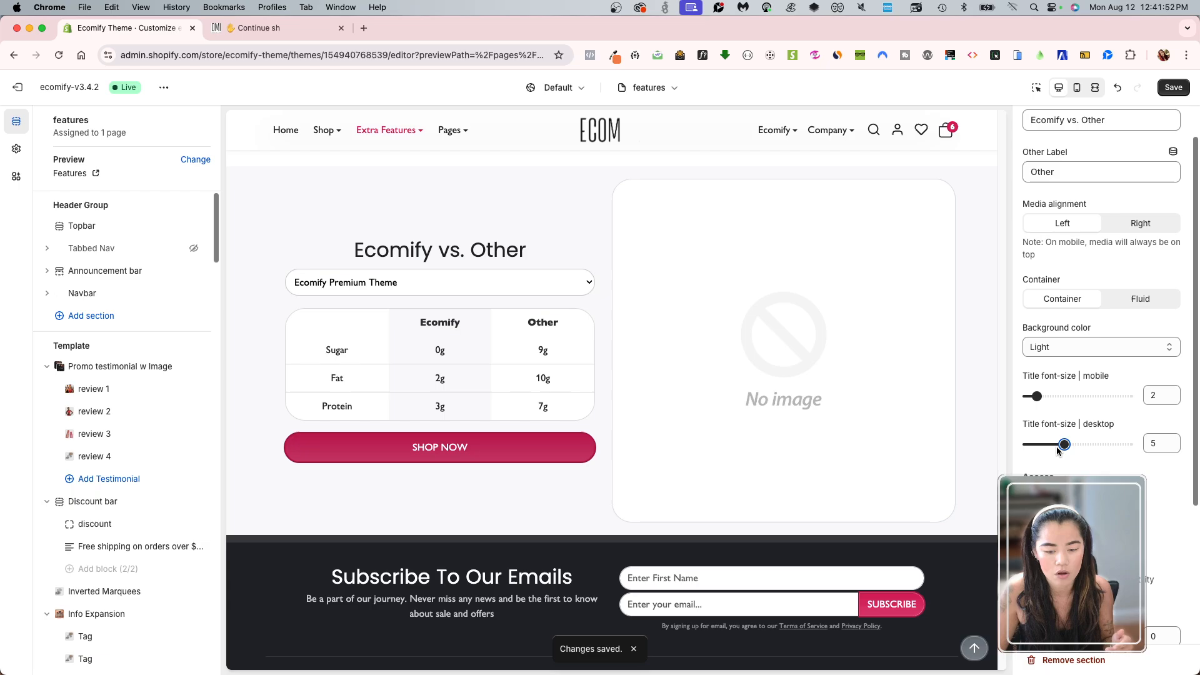
left_click(1170, 88)
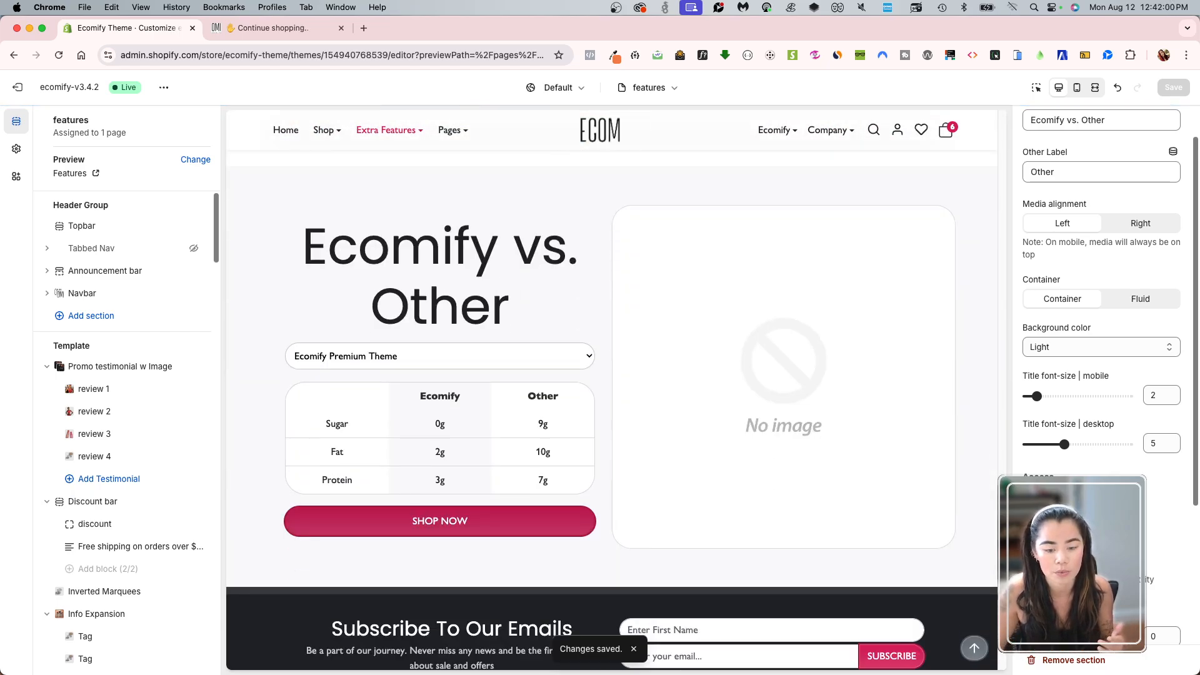
left_click_drag(1065, 444, 1055, 444)
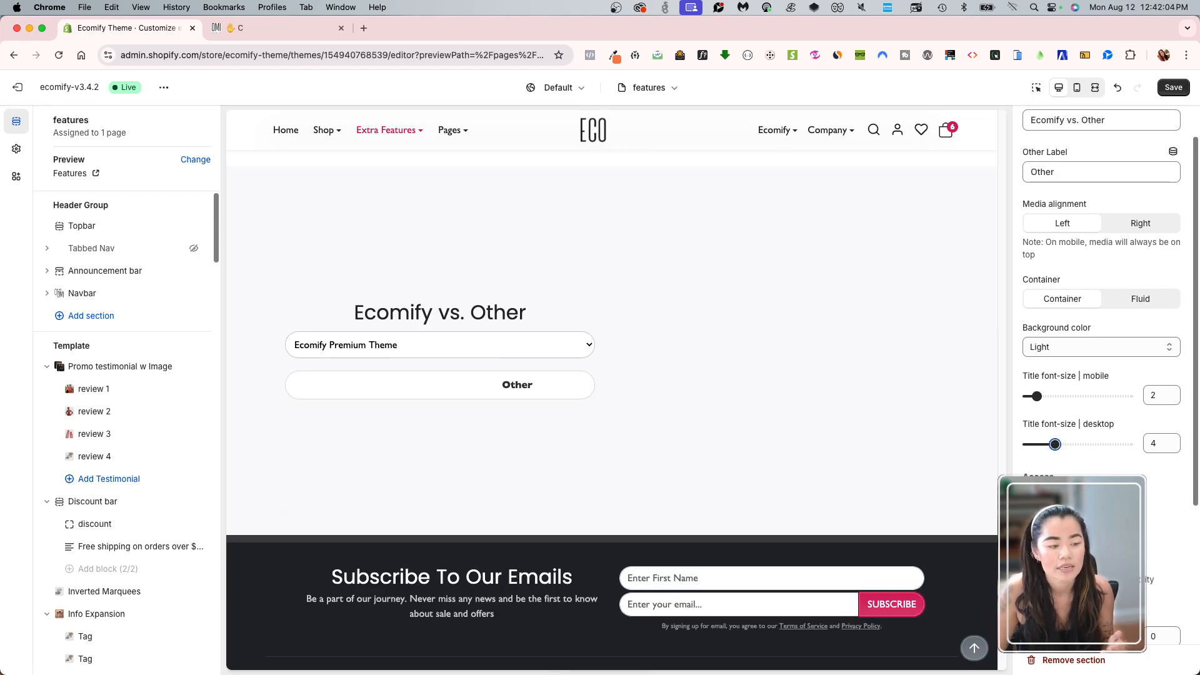
Set the Ingredient Switcher's top and bottom padding to 8 and save.
scroll(1100, 375, "down", 3)
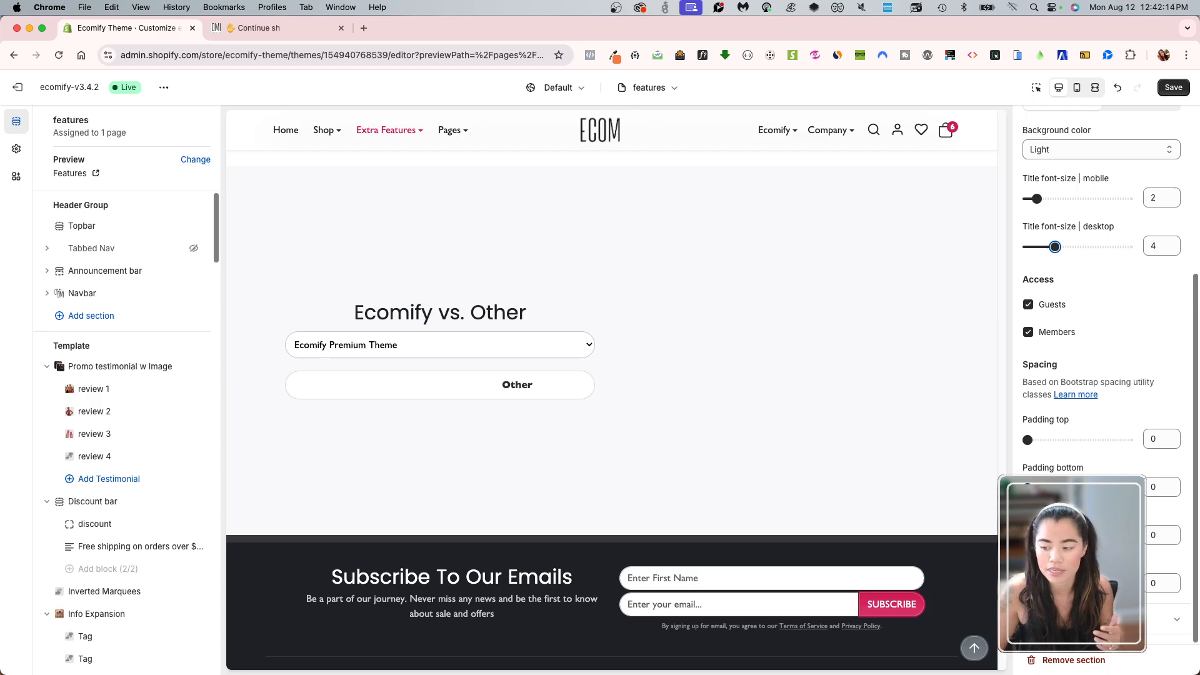
left_click(1083, 440)
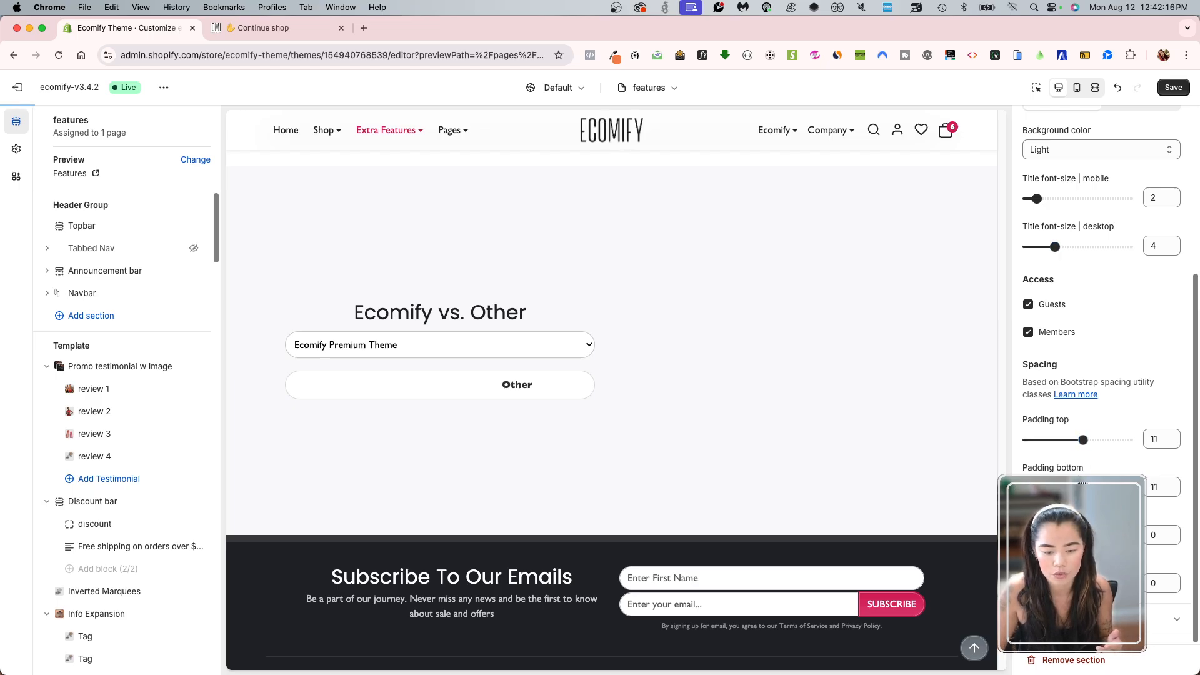
left_click(1068, 440)
left_click(1068, 488)
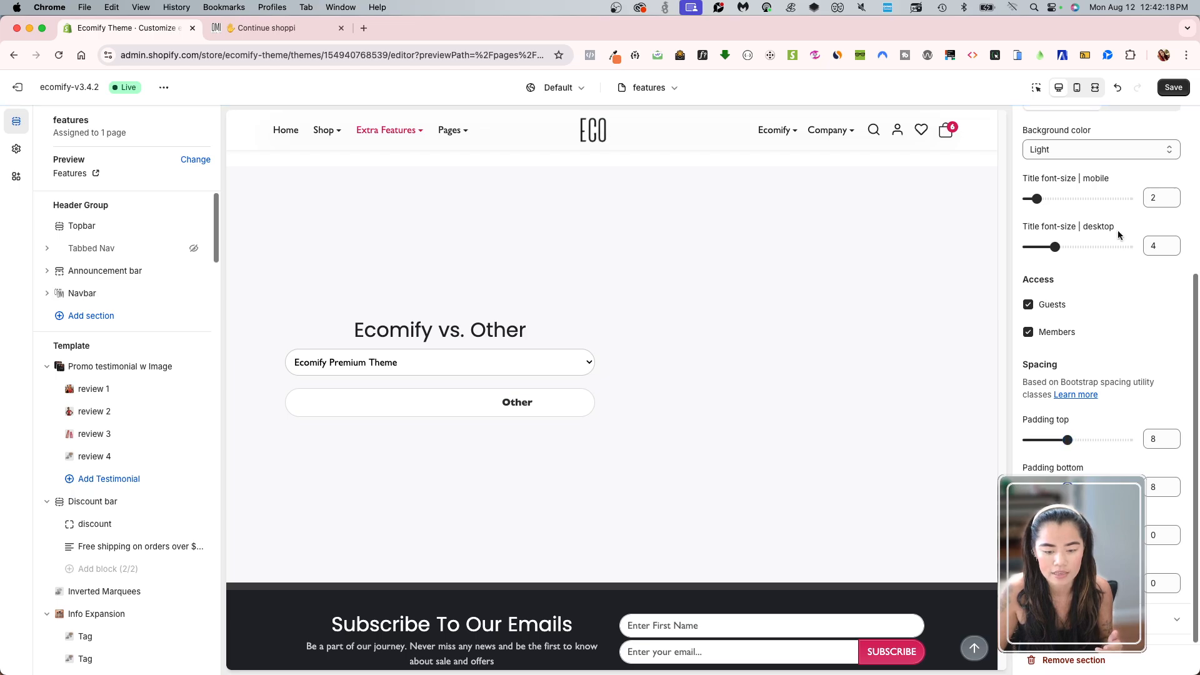
left_click(1182, 92)
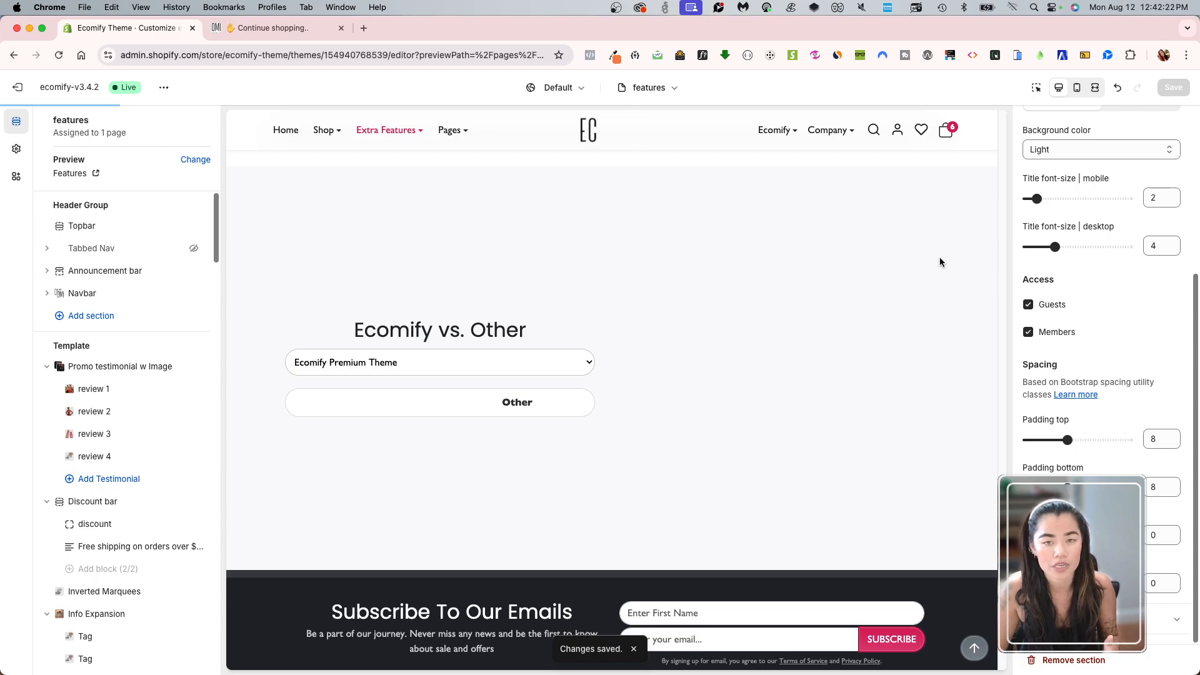
Assign the 3won picture from the file library to the Ingredient Switcher's Image block.
scroll(155, 500, "down", 15)
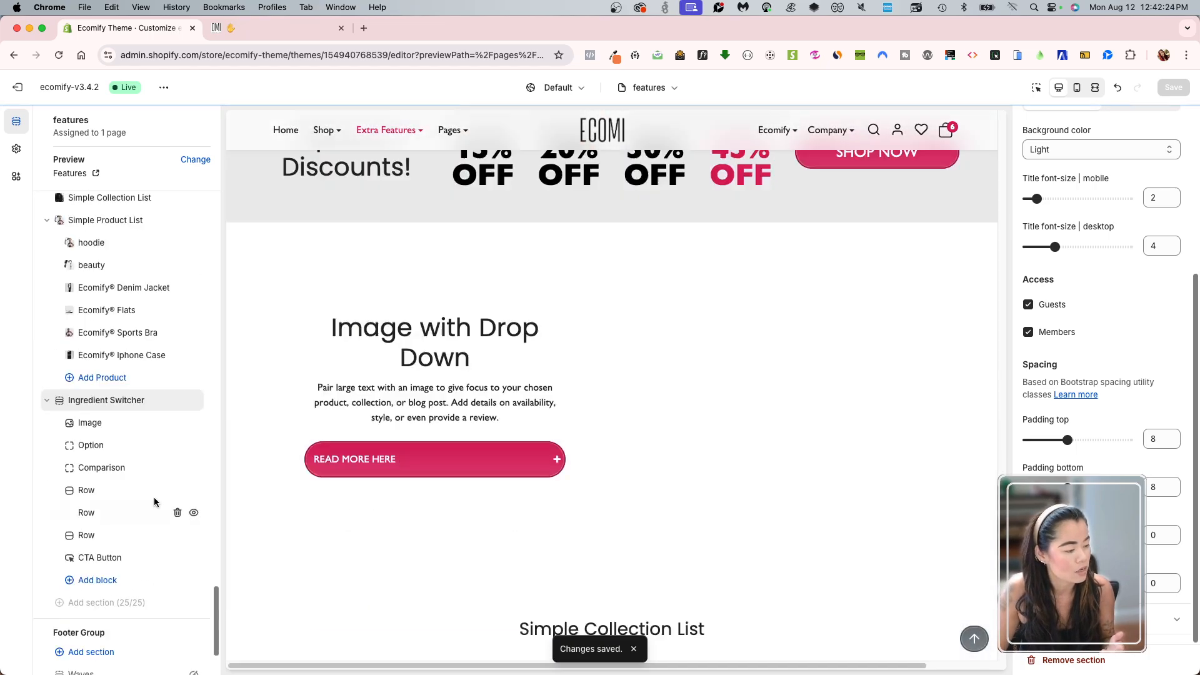
left_click(94, 310)
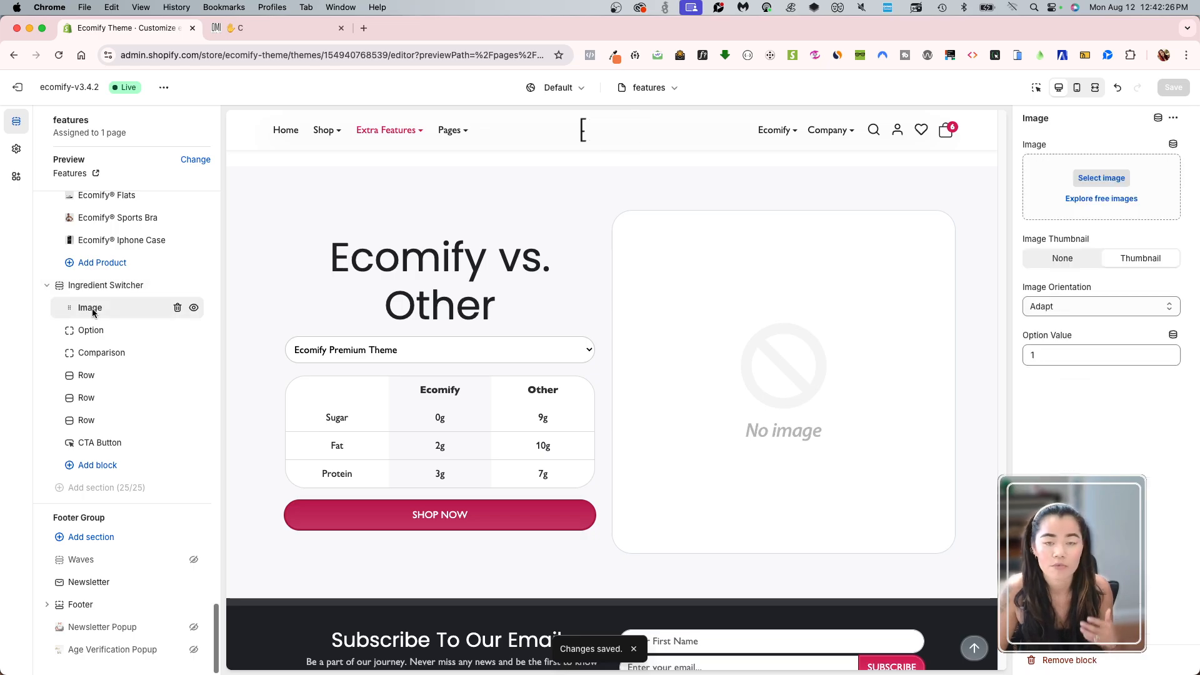
left_click(84, 465)
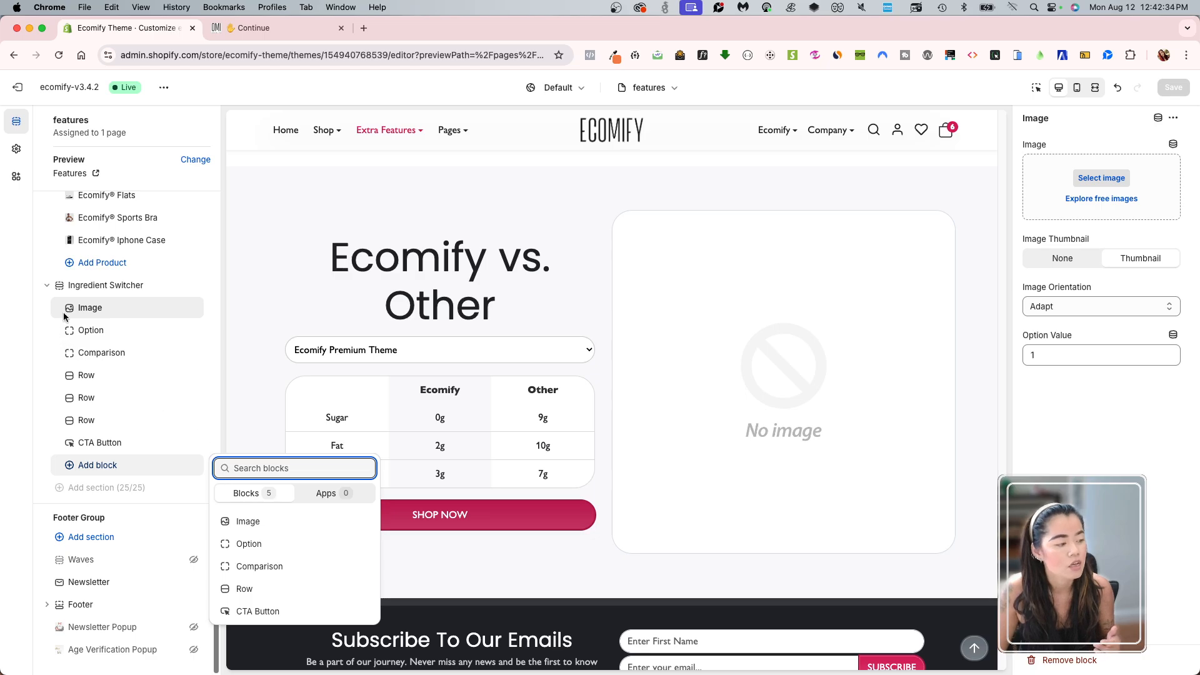
left_click(95, 311)
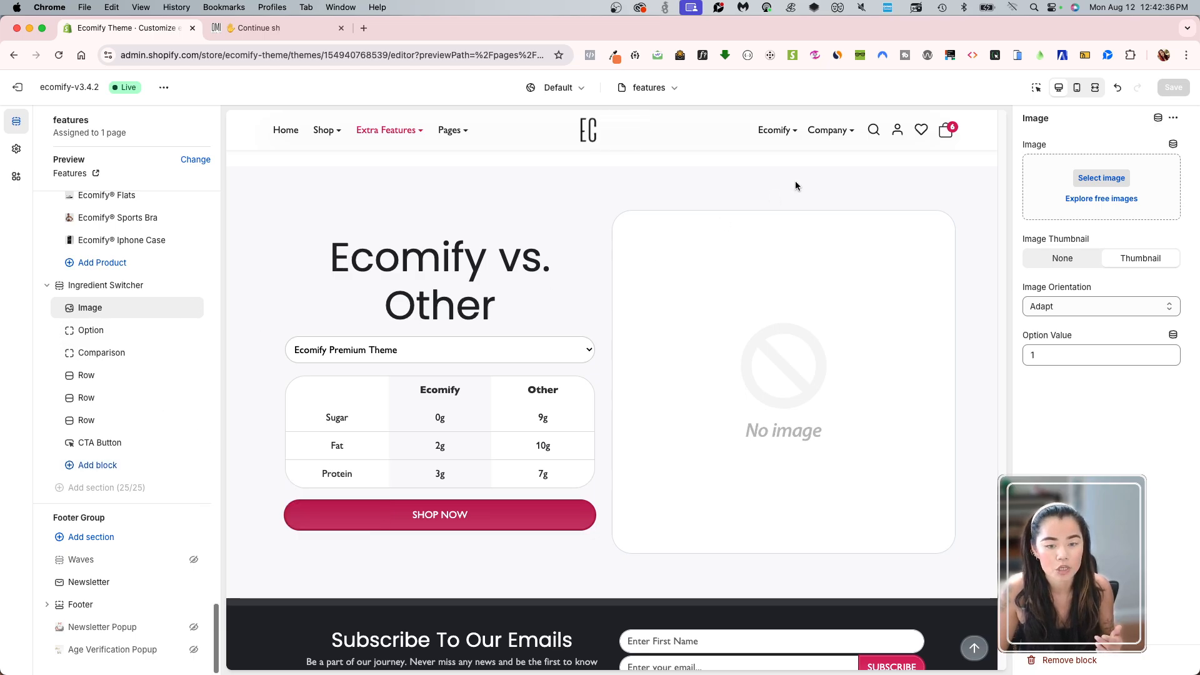
left_click(1100, 178)
scroll(696, 448, "down", 10)
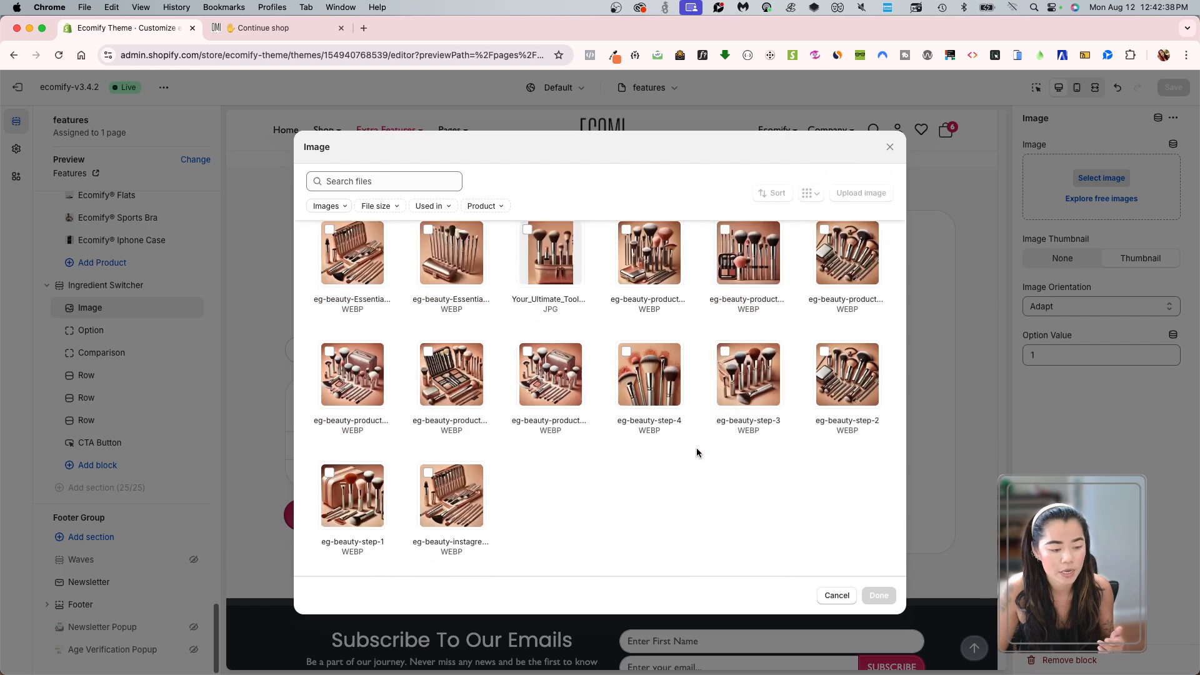
scroll(652, 479, "down", 5)
left_click(846, 463)
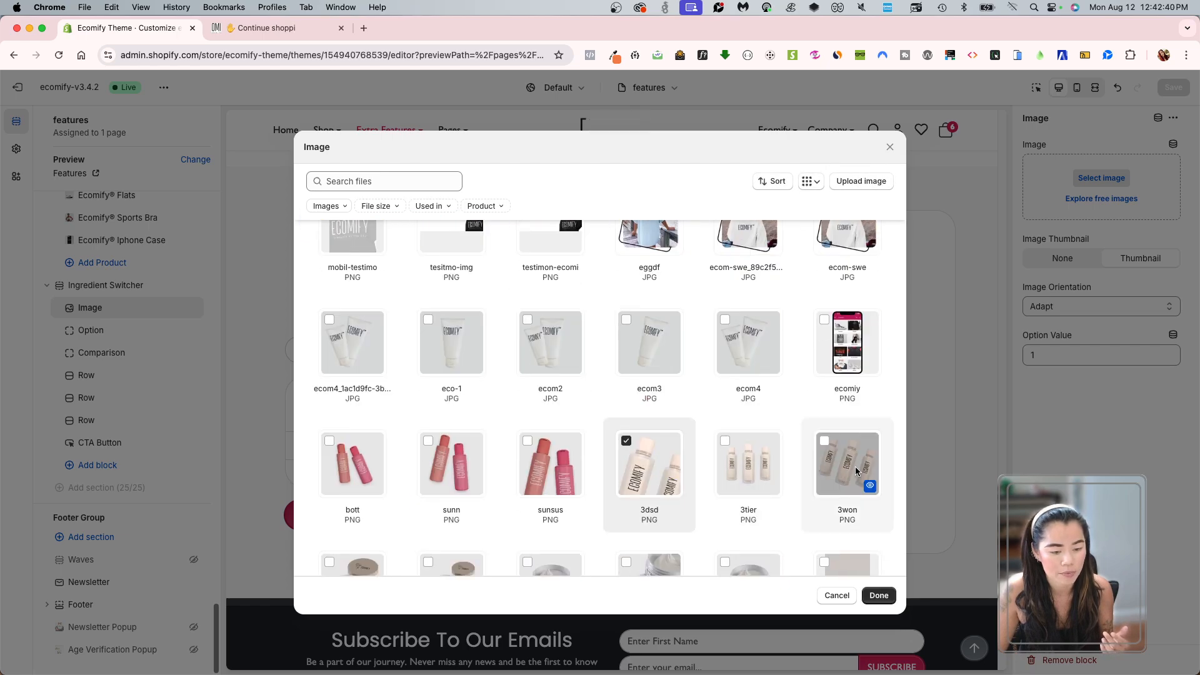
left_click(875, 603)
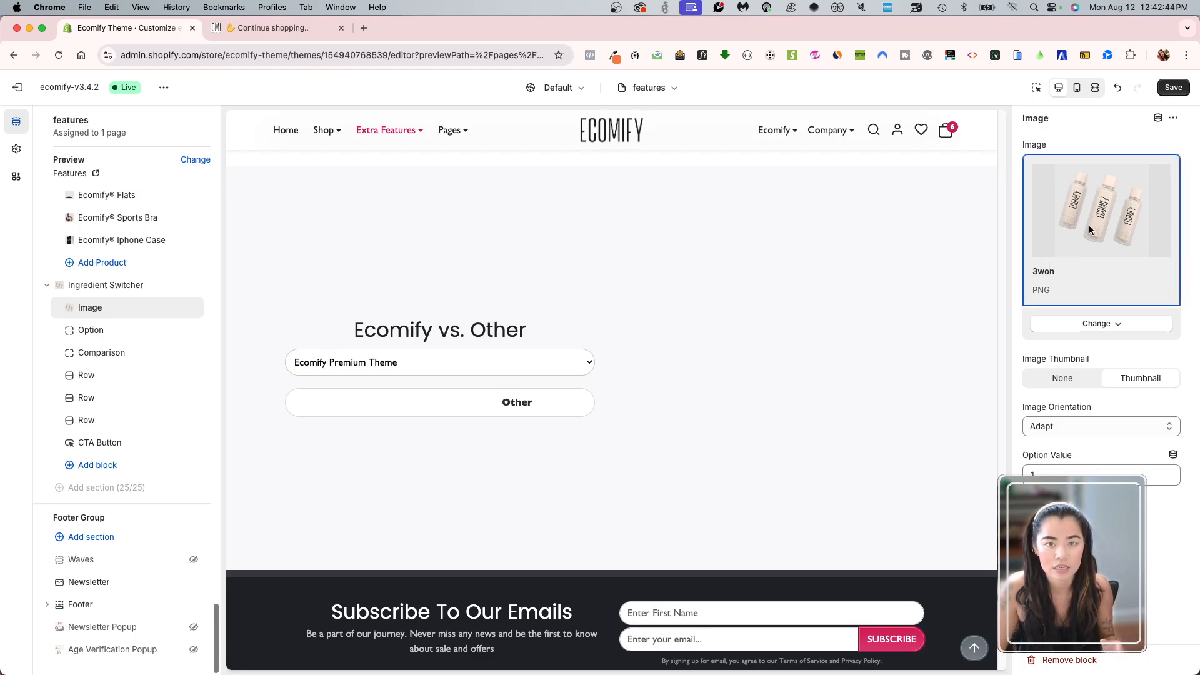
Set the Image block's thumbnail setting to None and save.
left_click(1063, 379)
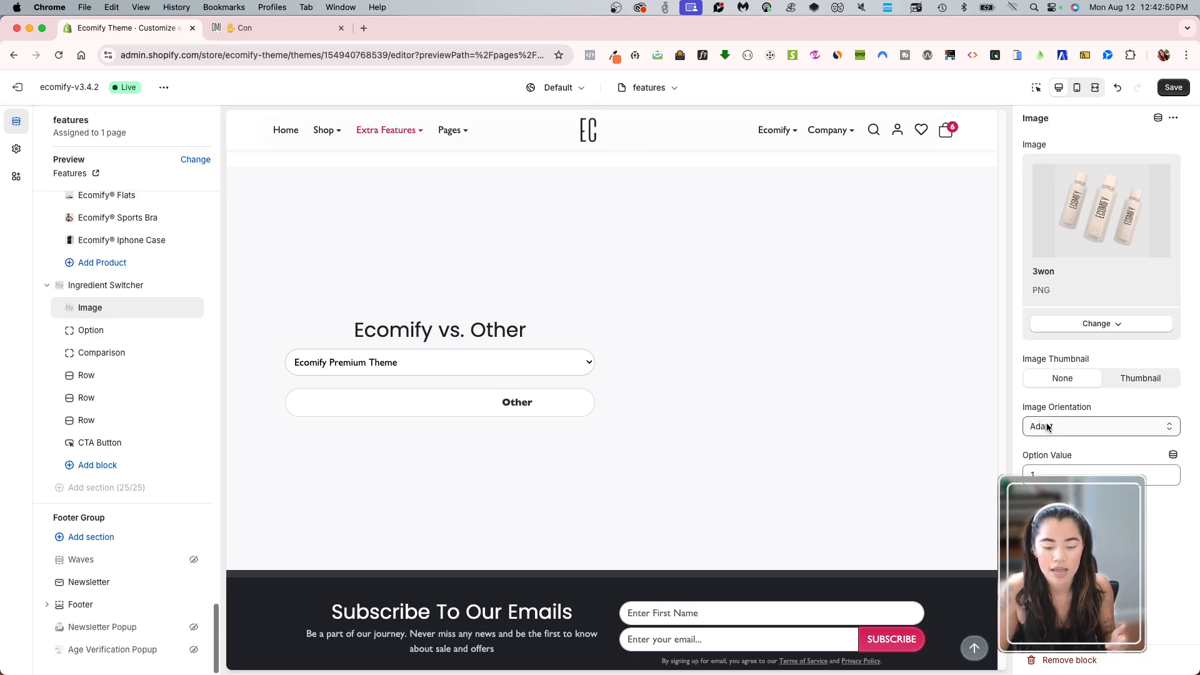
left_click(1060, 481)
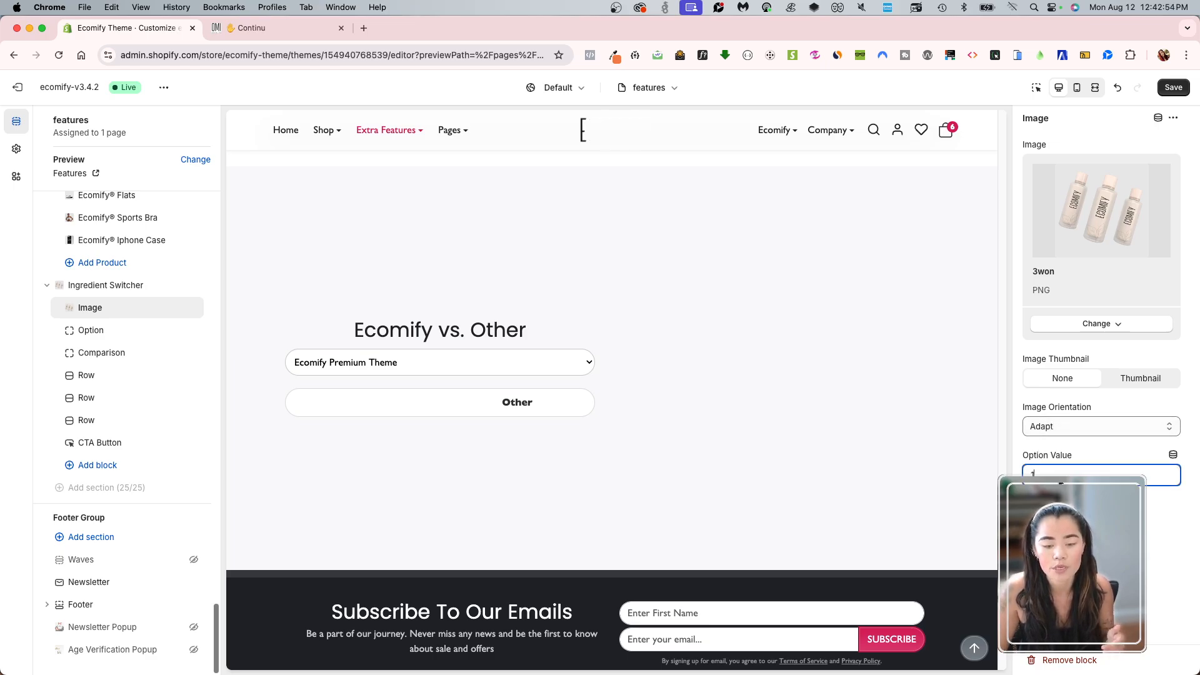
left_click(1060, 500)
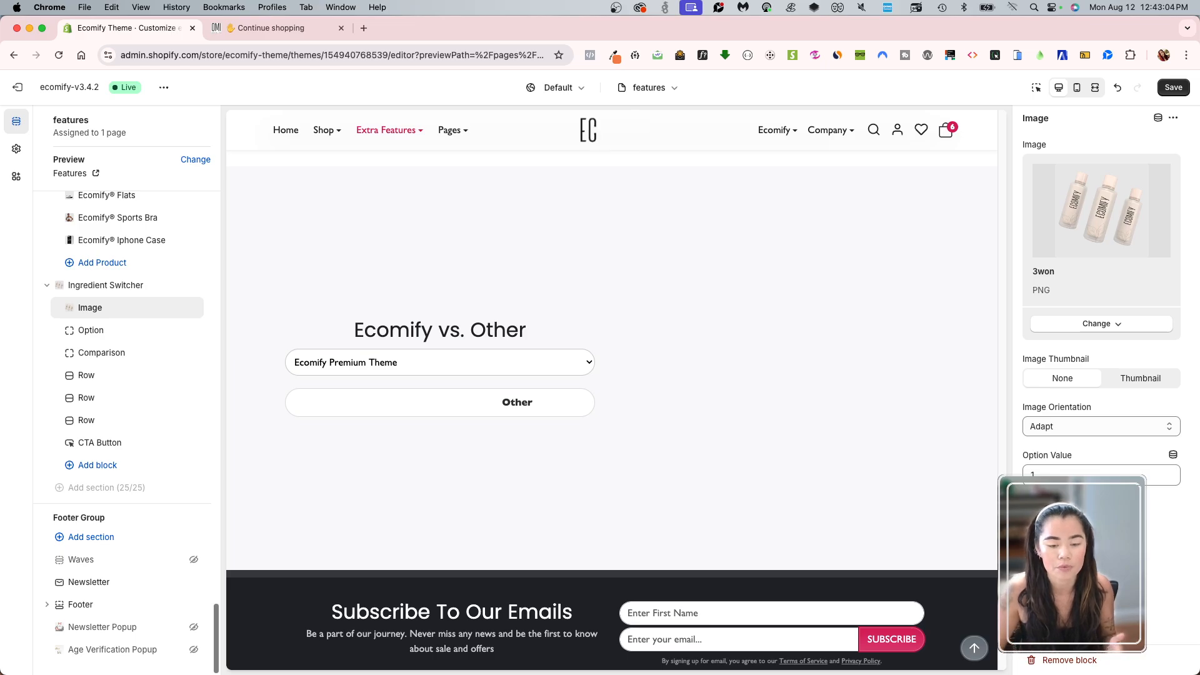
left_click(1188, 92)
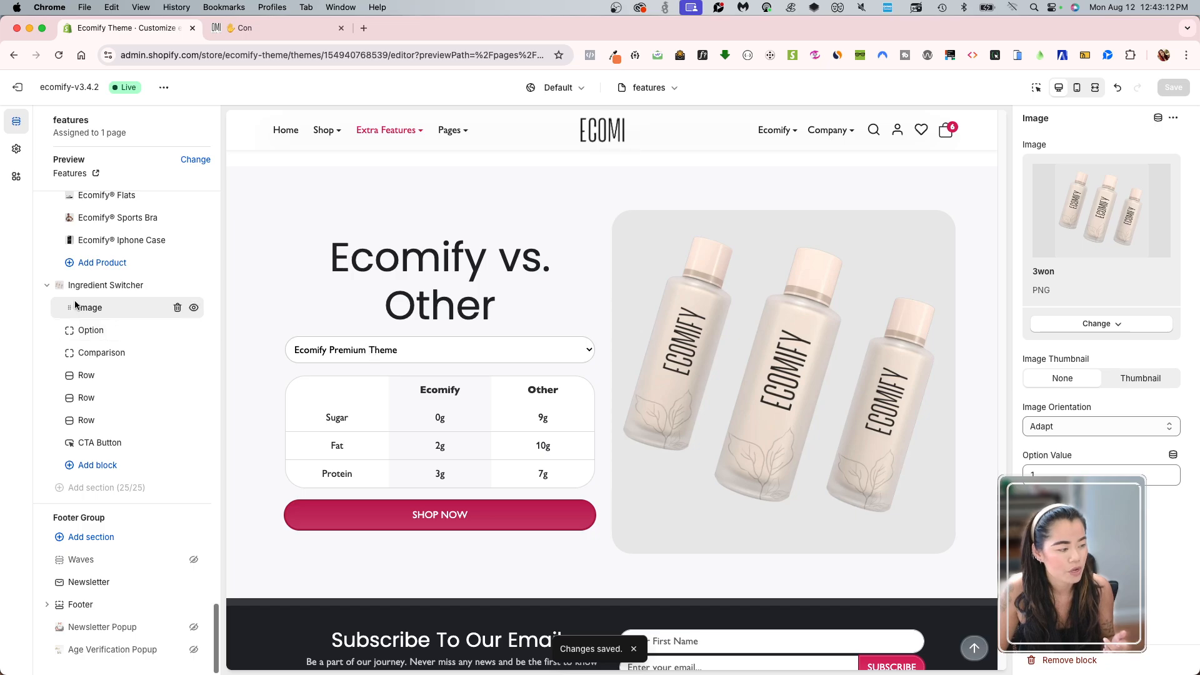
Review the Option block's label and value against the Image block's settings and the dropdown in the preview.
left_click(85, 332)
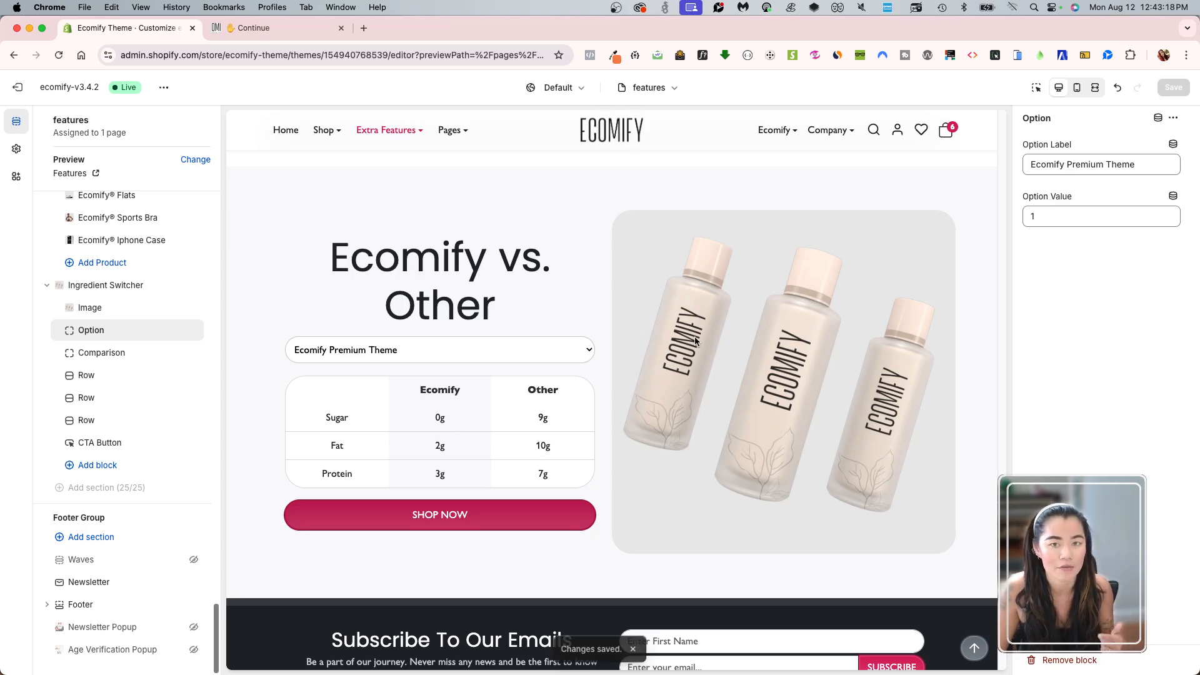
left_click(792, 287)
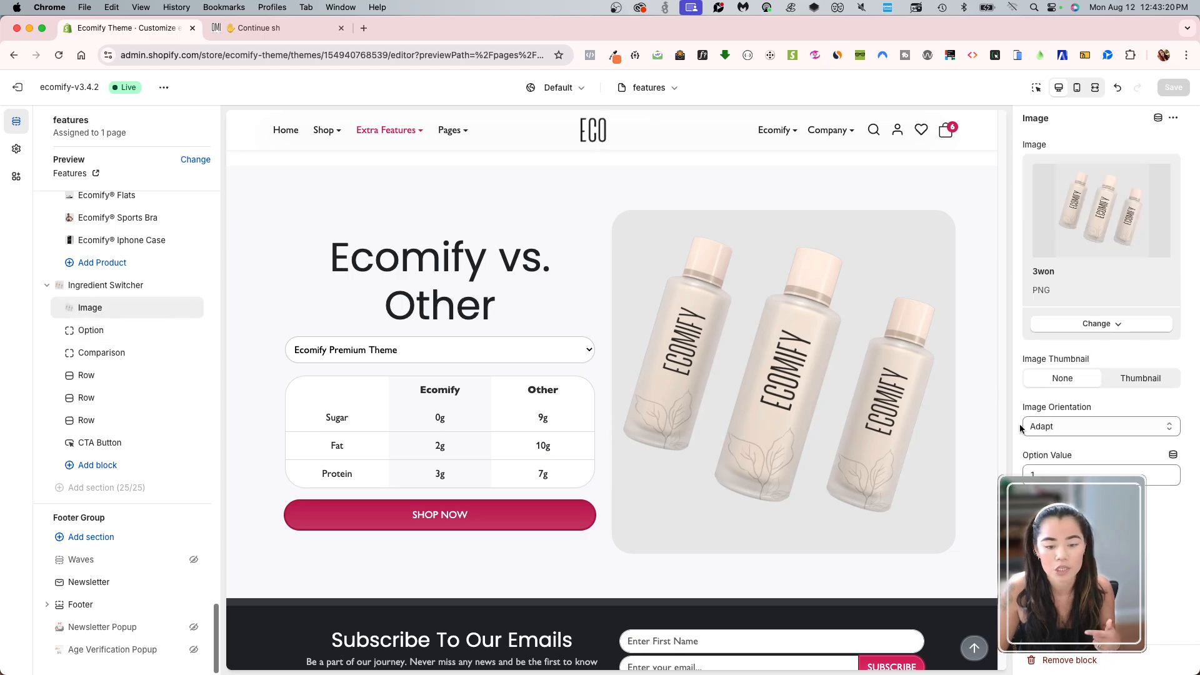
left_click(95, 333)
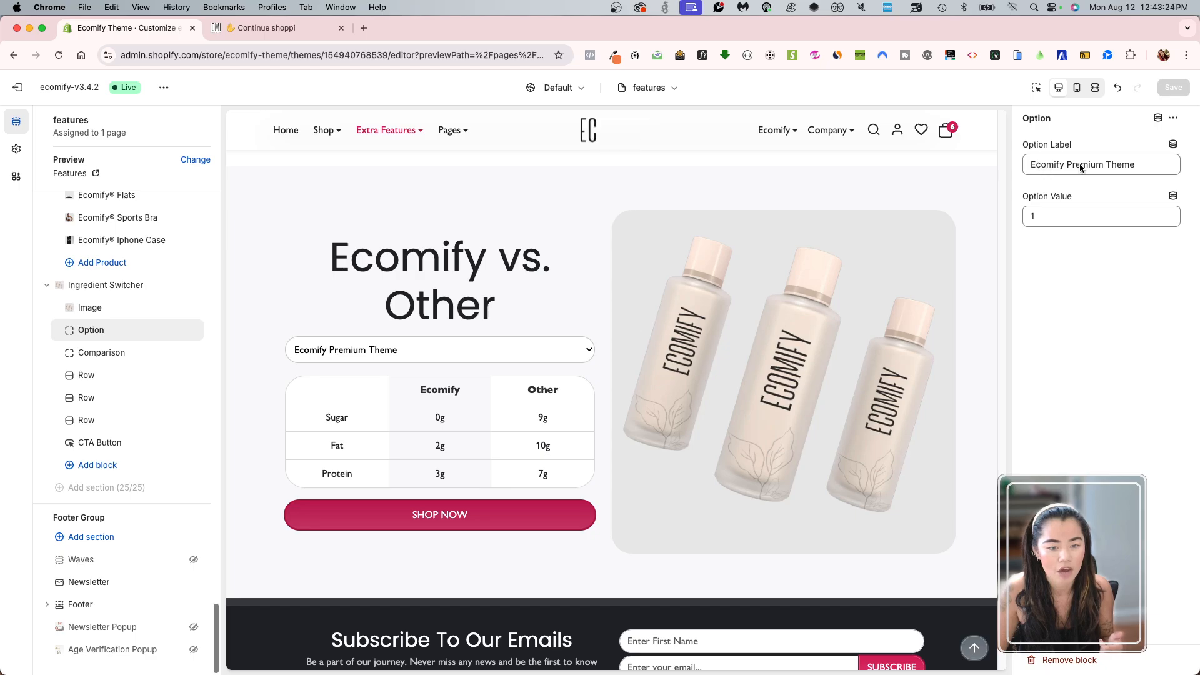
left_click(377, 352)
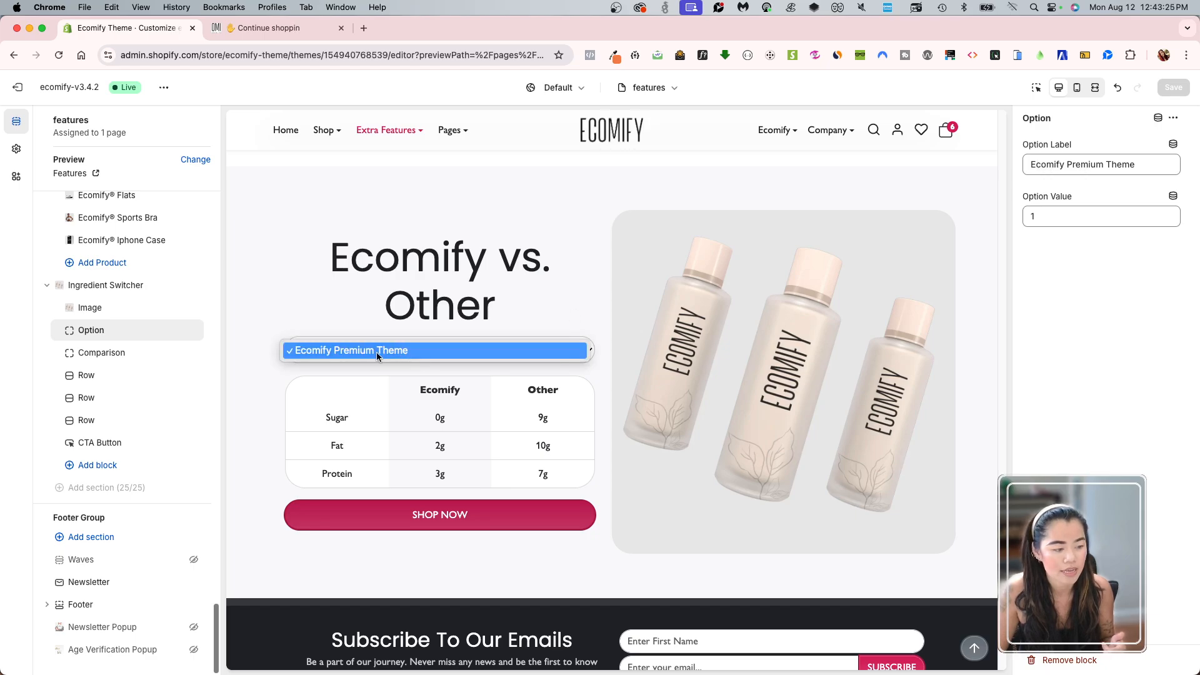
left_click(472, 349)
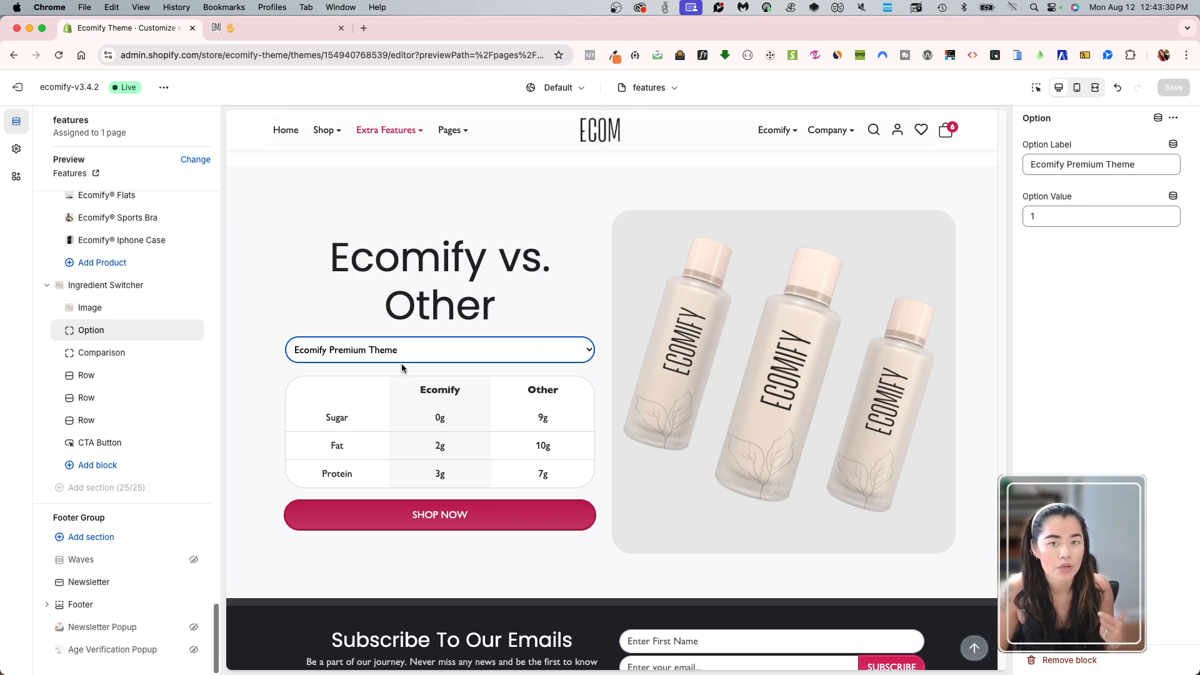
left_click(1039, 270)
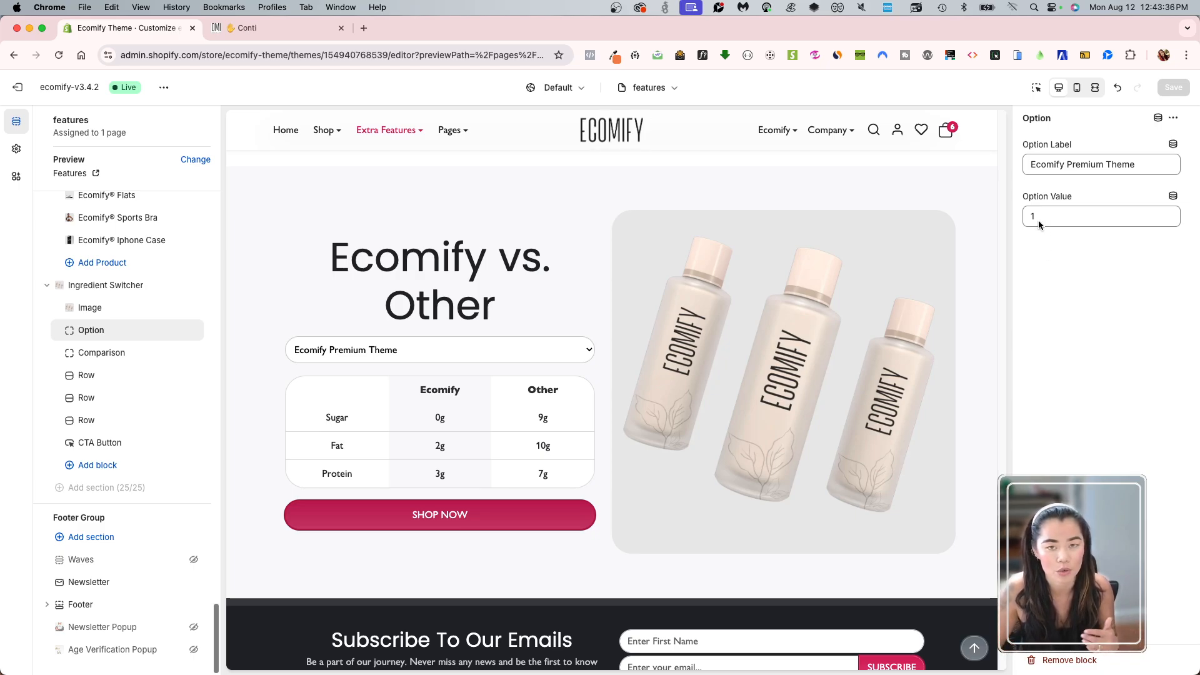
Add a second Image block to the Ingredient Switcher and assign it the mak444 picture from the file library.
left_click(100, 465)
left_click(256, 518)
left_click(1086, 202)
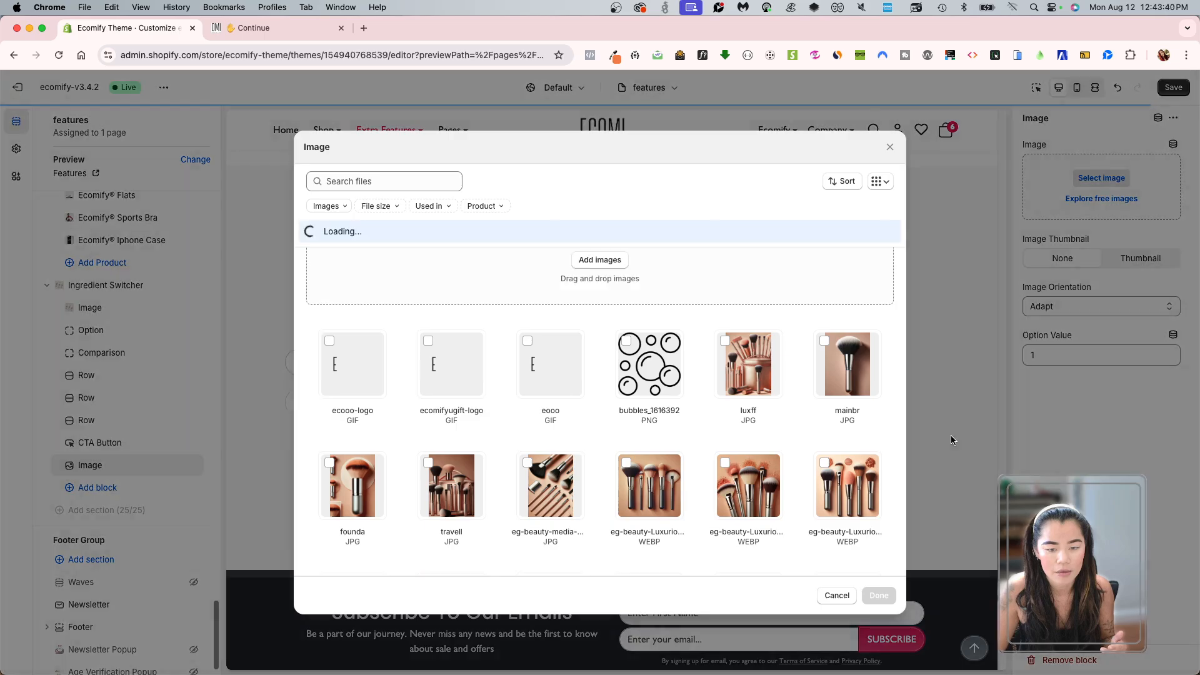
scroll(715, 462, "down", 10)
scroll(634, 472, "down", 10)
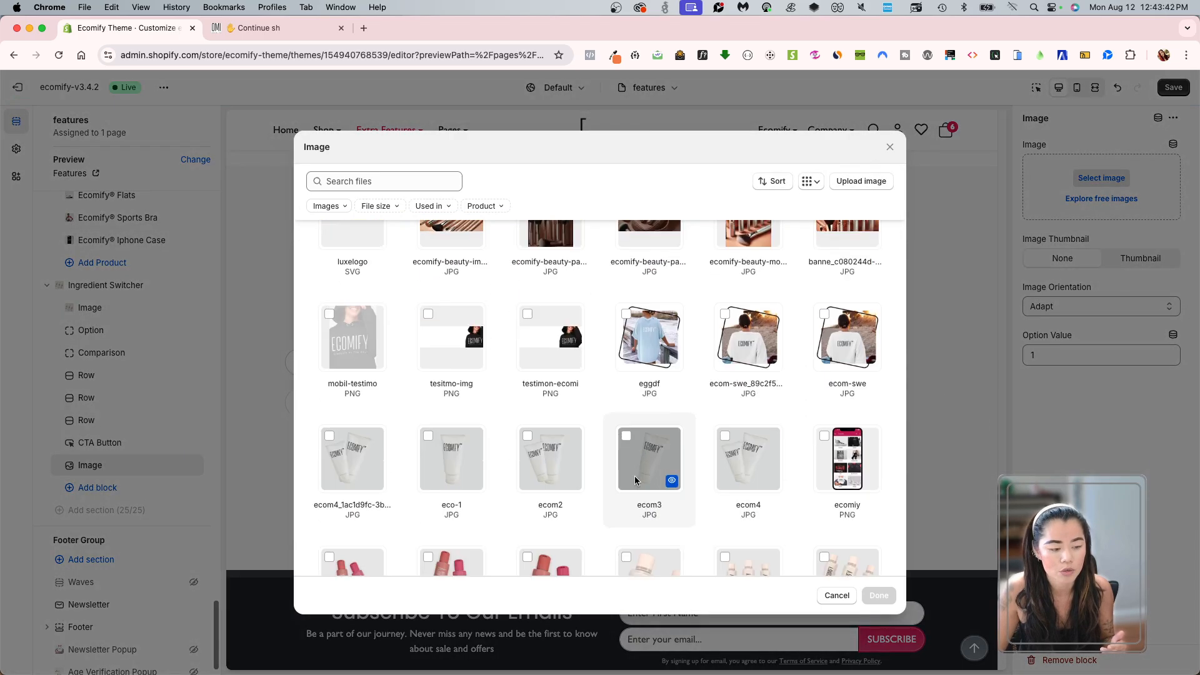
left_click(578, 477)
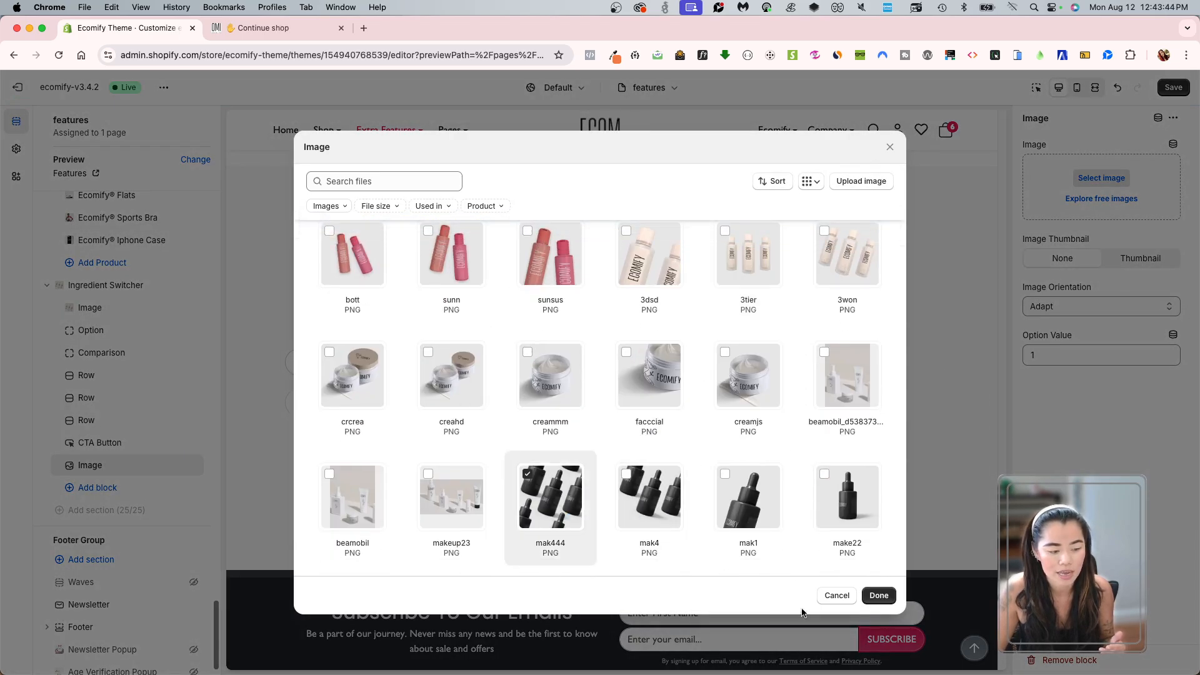
left_click(879, 595)
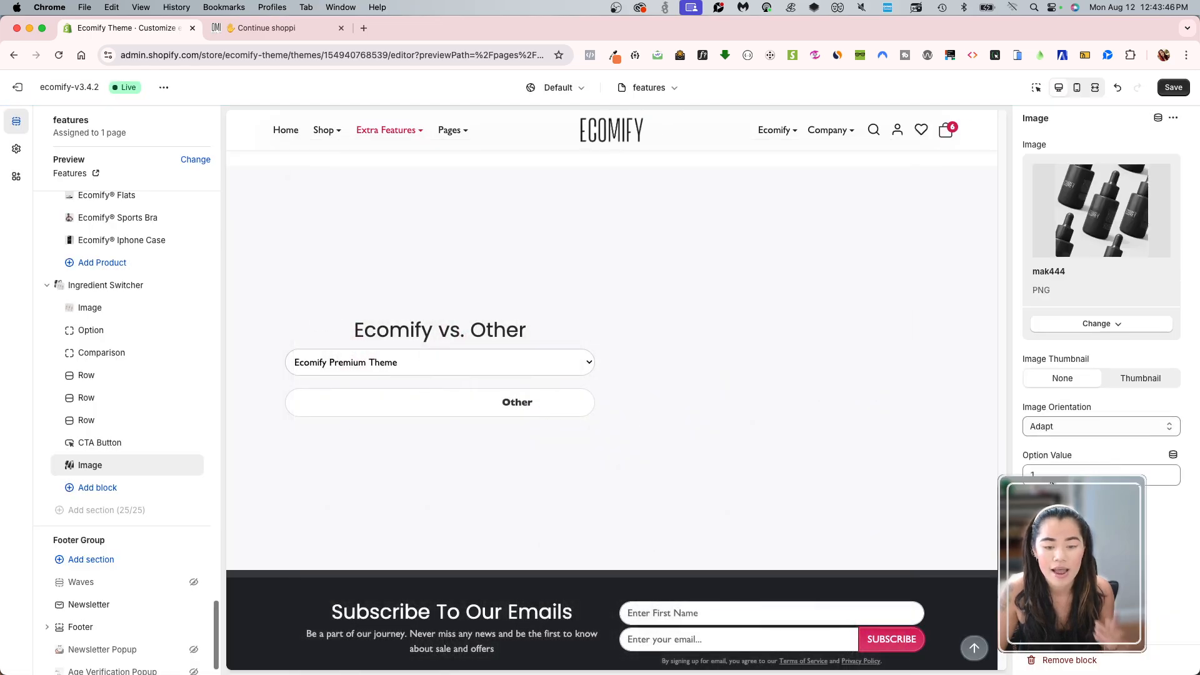
Set the second Image block's option value to 2 and save the theme.
left_click(1173, 87)
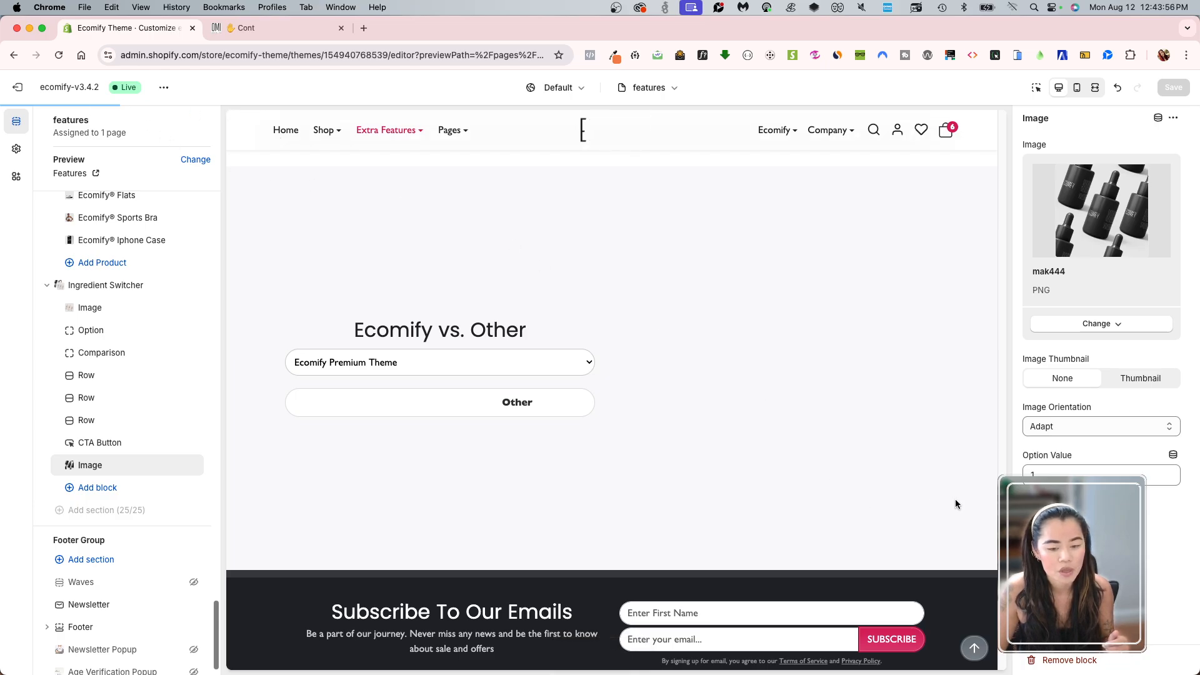
left_click(1062, 477)
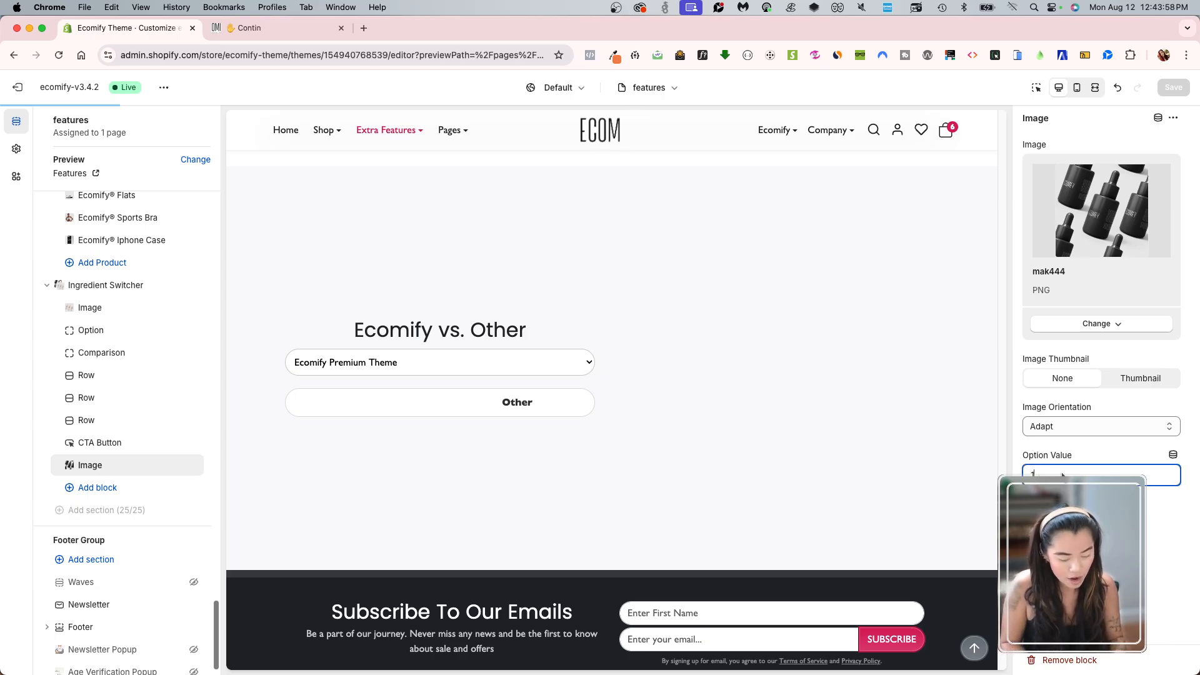
key("BackSpace")
type("2")
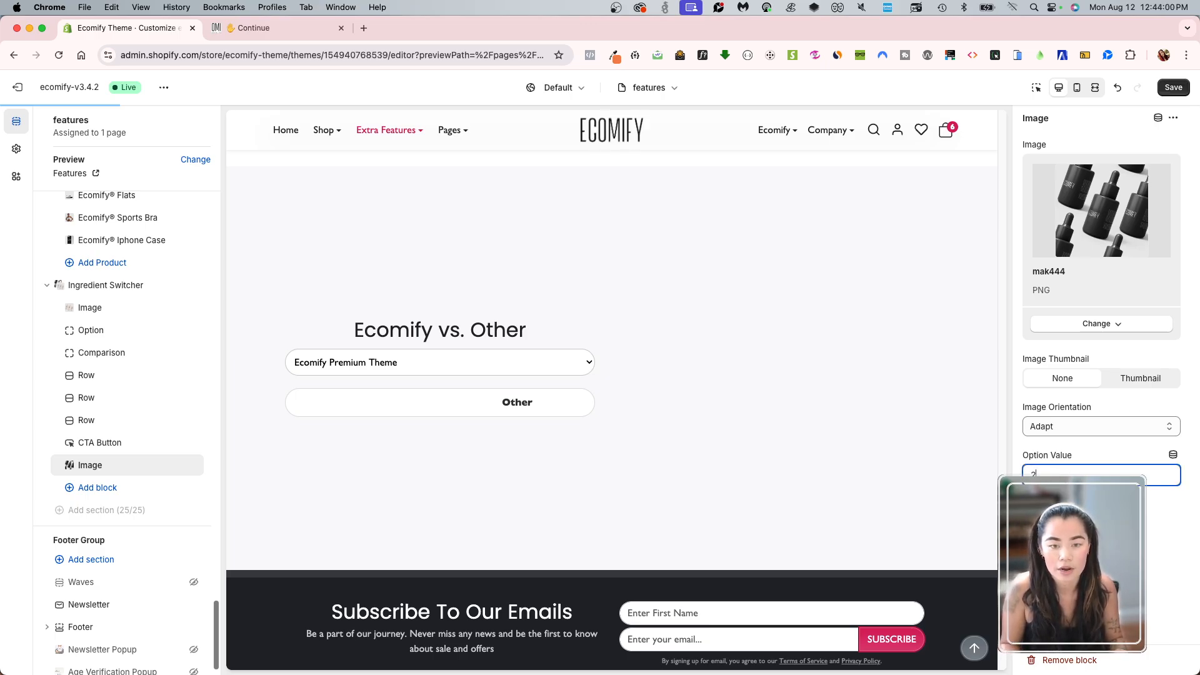
left_click(1101, 290)
key("super+s")
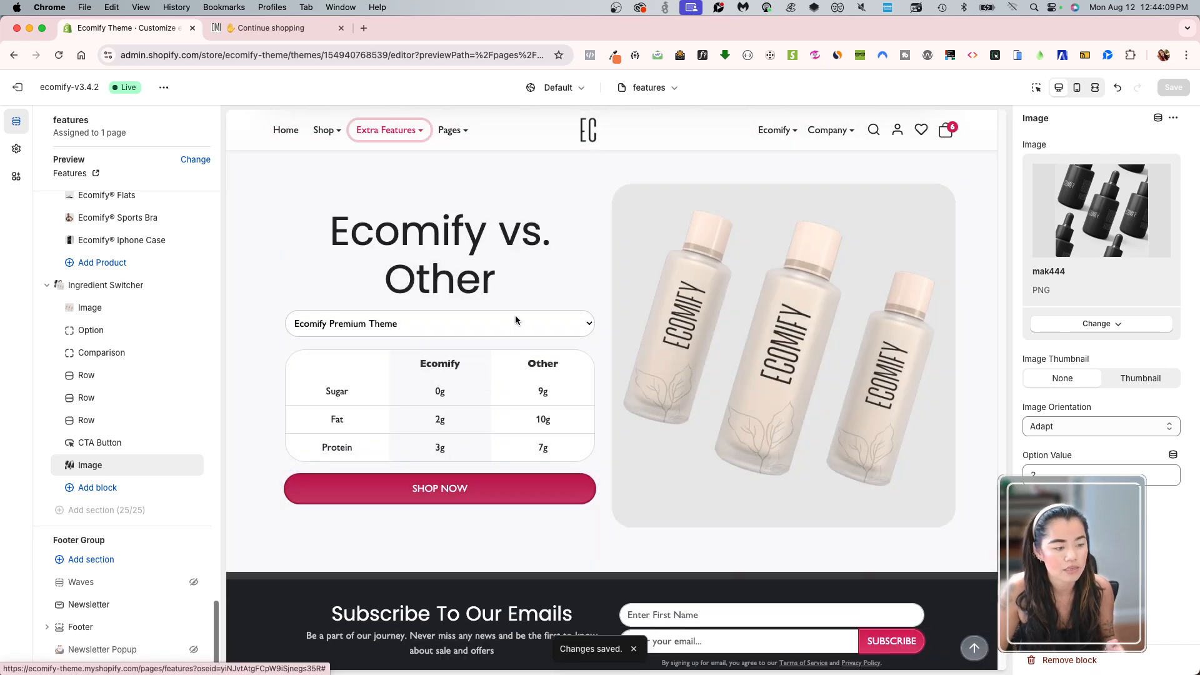
Check the Ingredient Switcher's dropdown choices in the preview and on the reloaded live Features page.
left_click(513, 323)
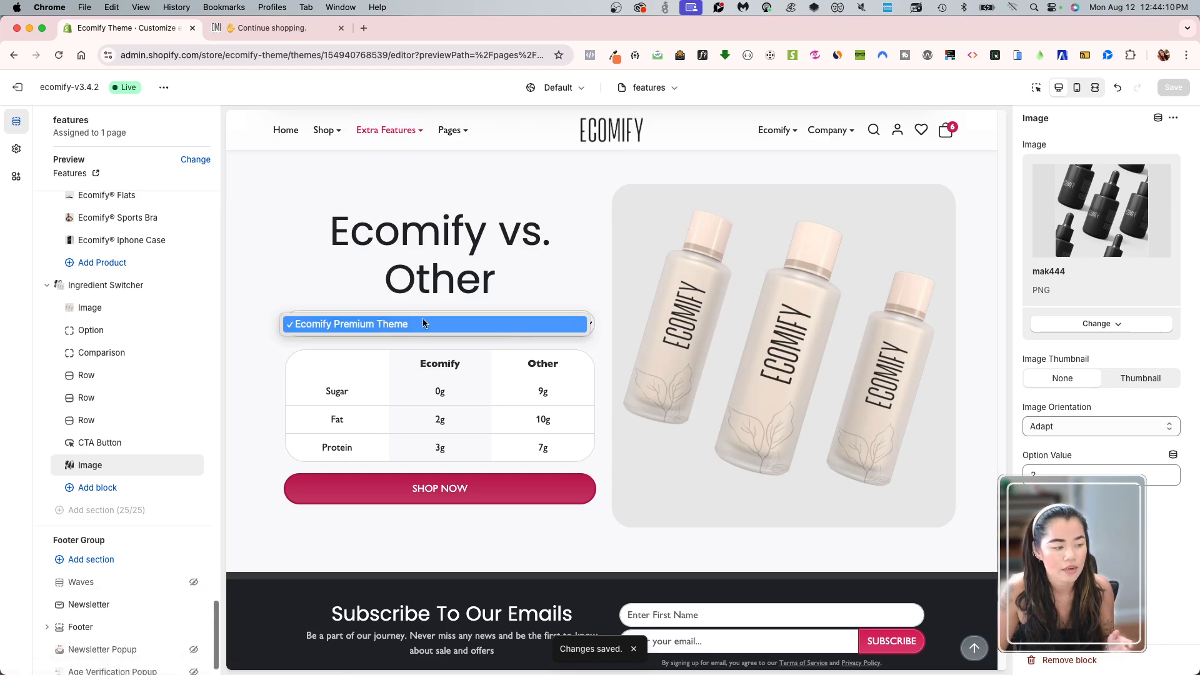
left_click(437, 329)
left_click(942, 390)
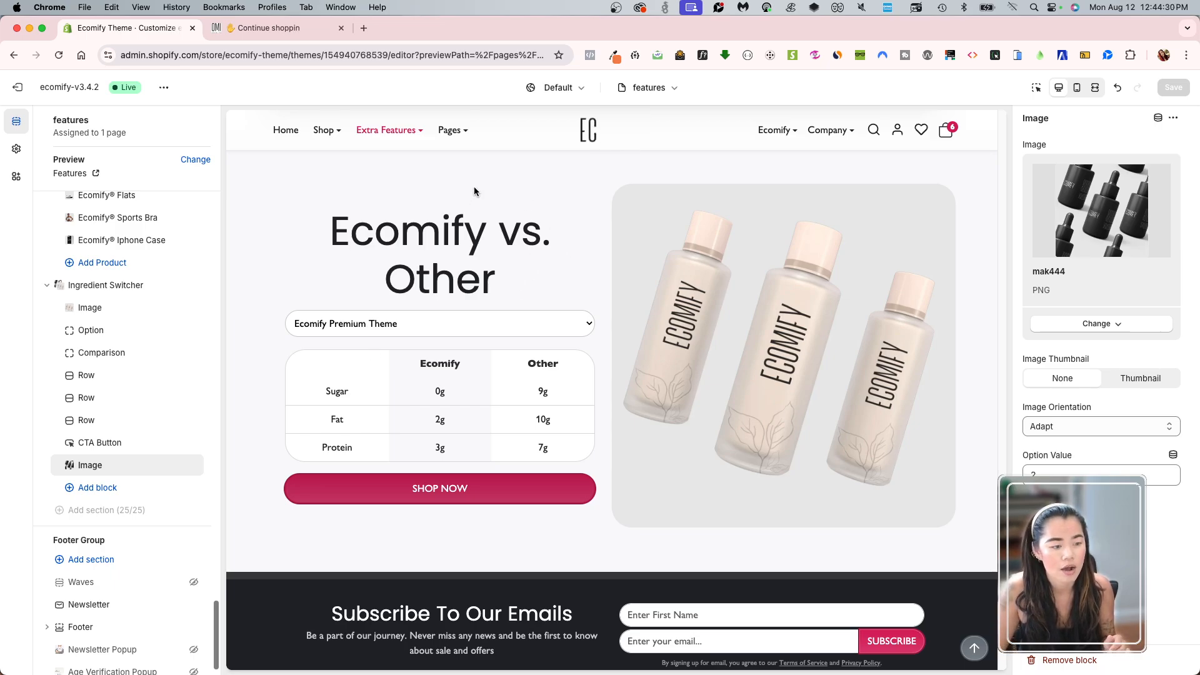
left_click(294, 28)
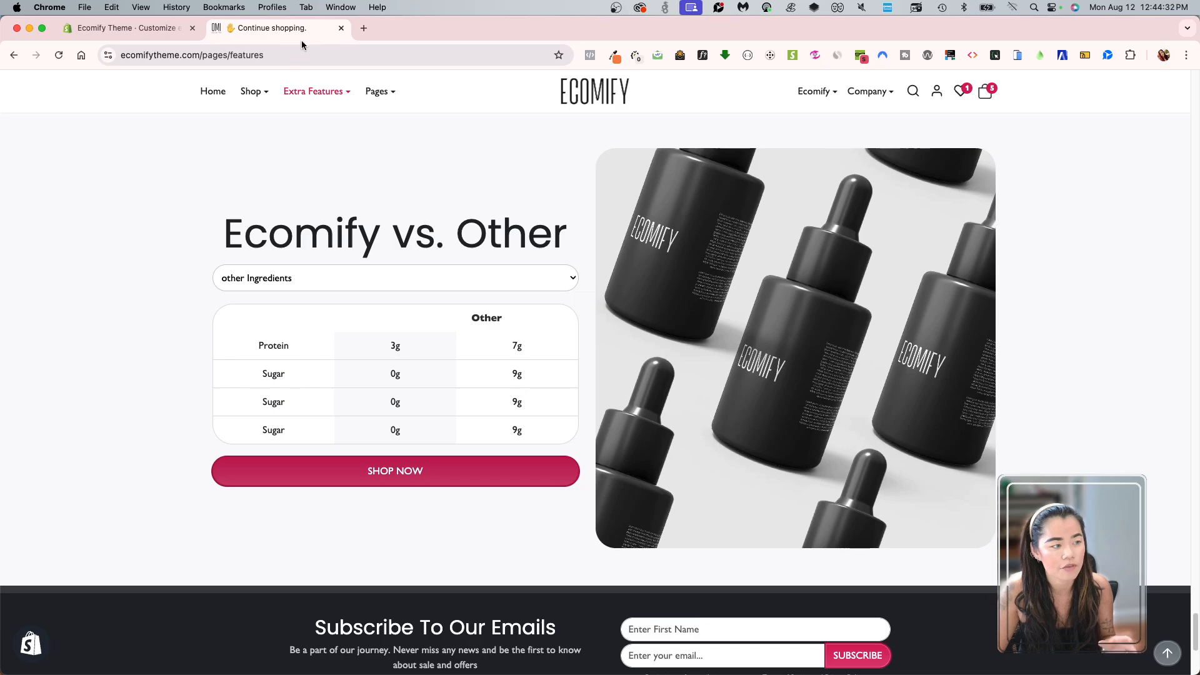
left_click(58, 55)
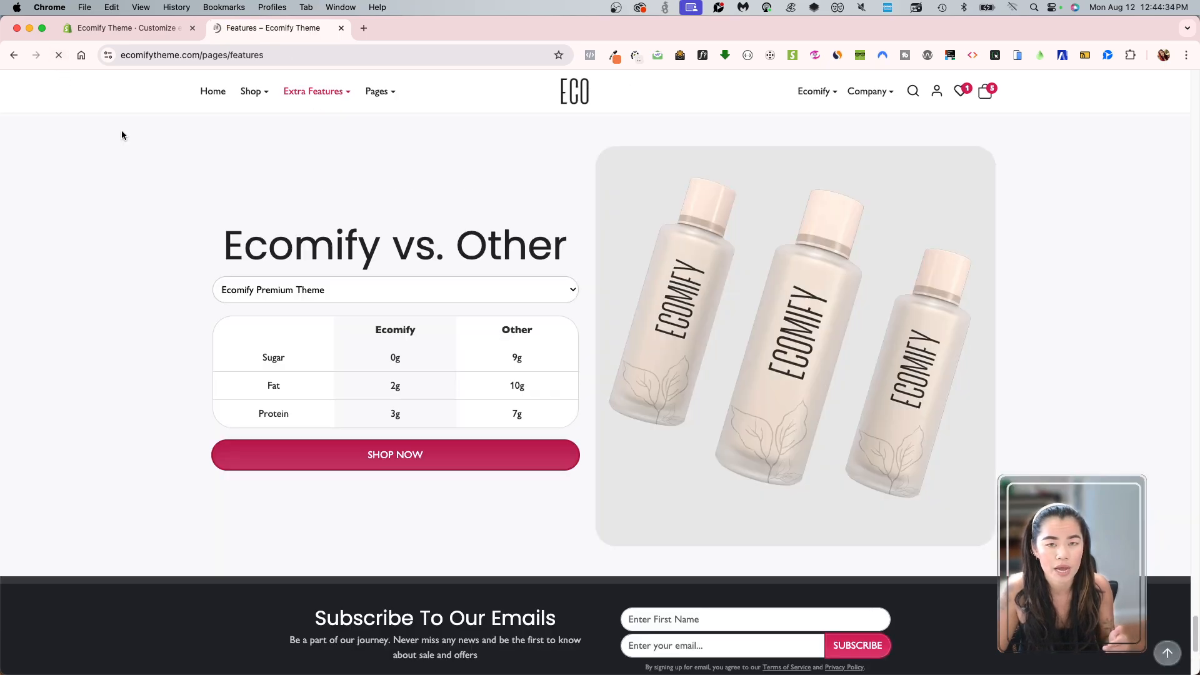
left_click(394, 287)
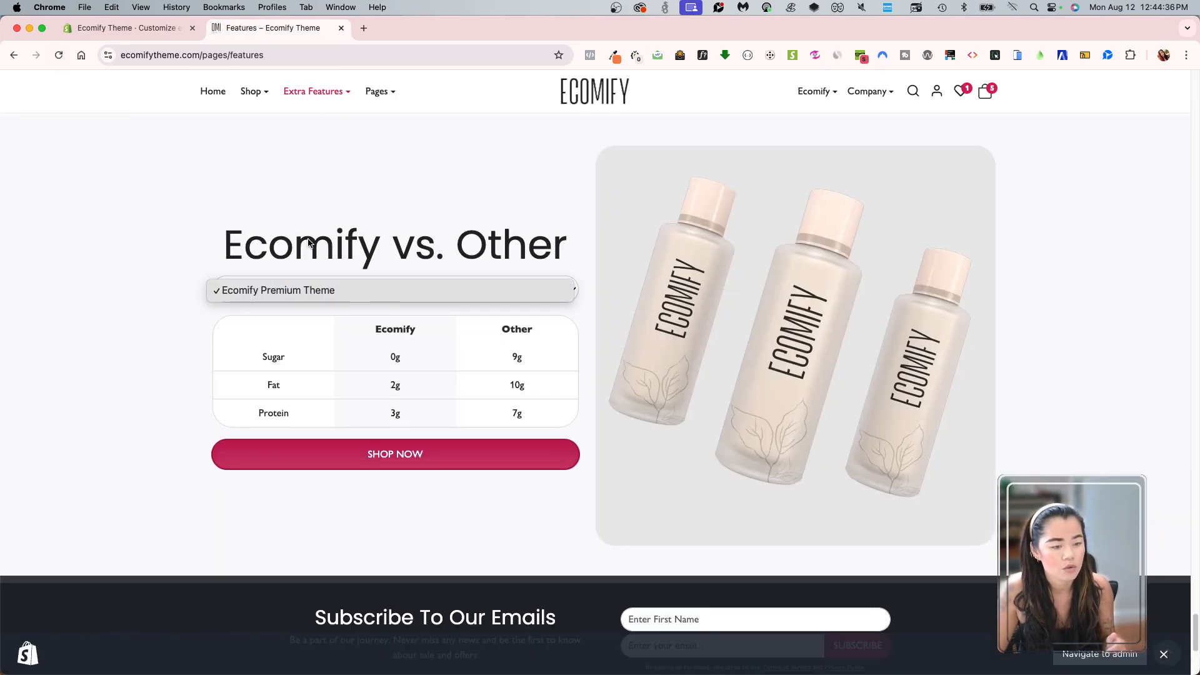
left_click(666, 271)
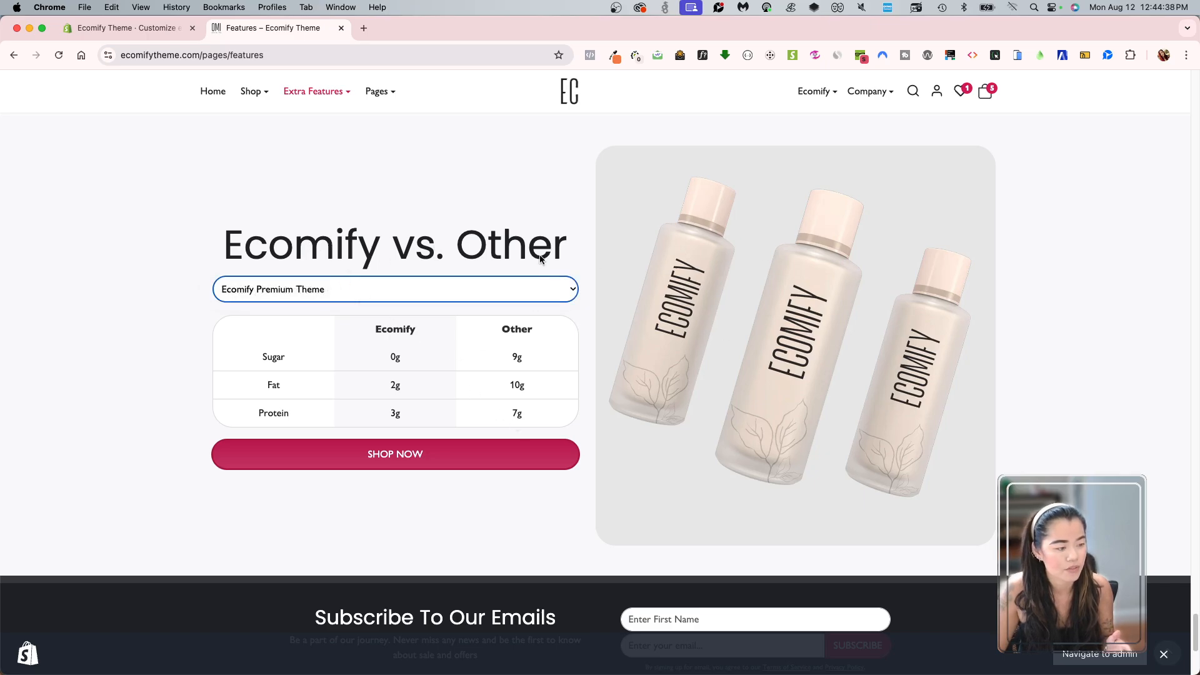
left_click(308, 288)
left_click(372, 287)
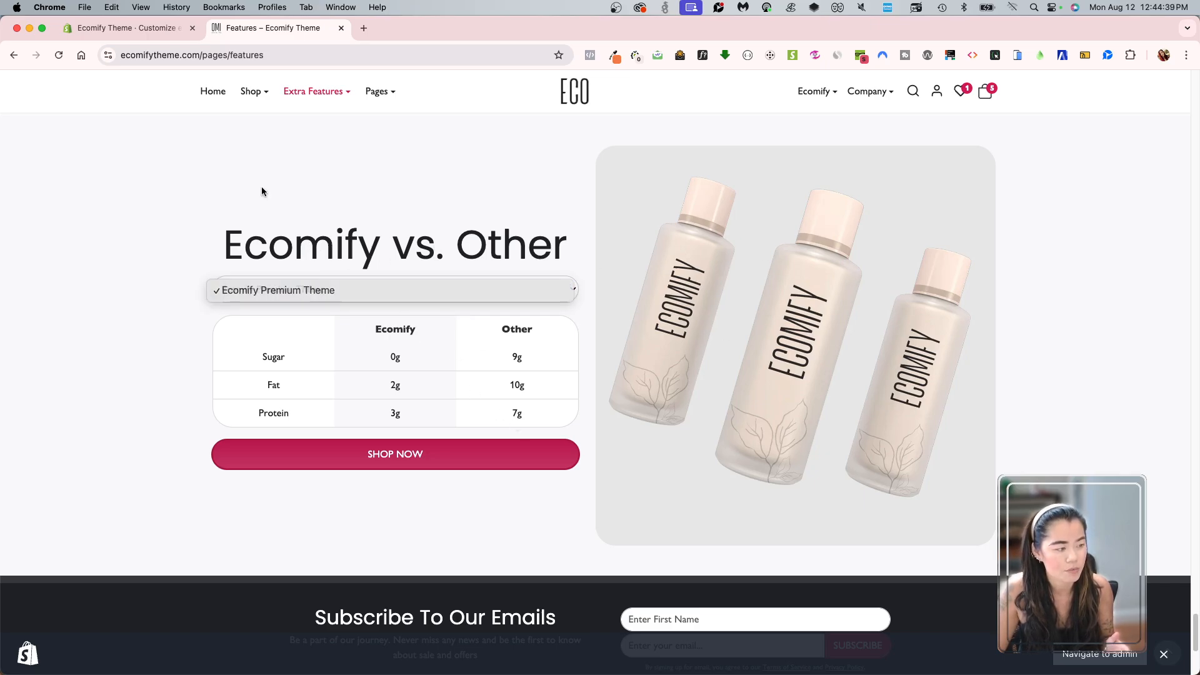
Back in the theme editor, try to move the mak444 Image block below the first Image block, then discard the change by refreshing.
left_click(125, 27)
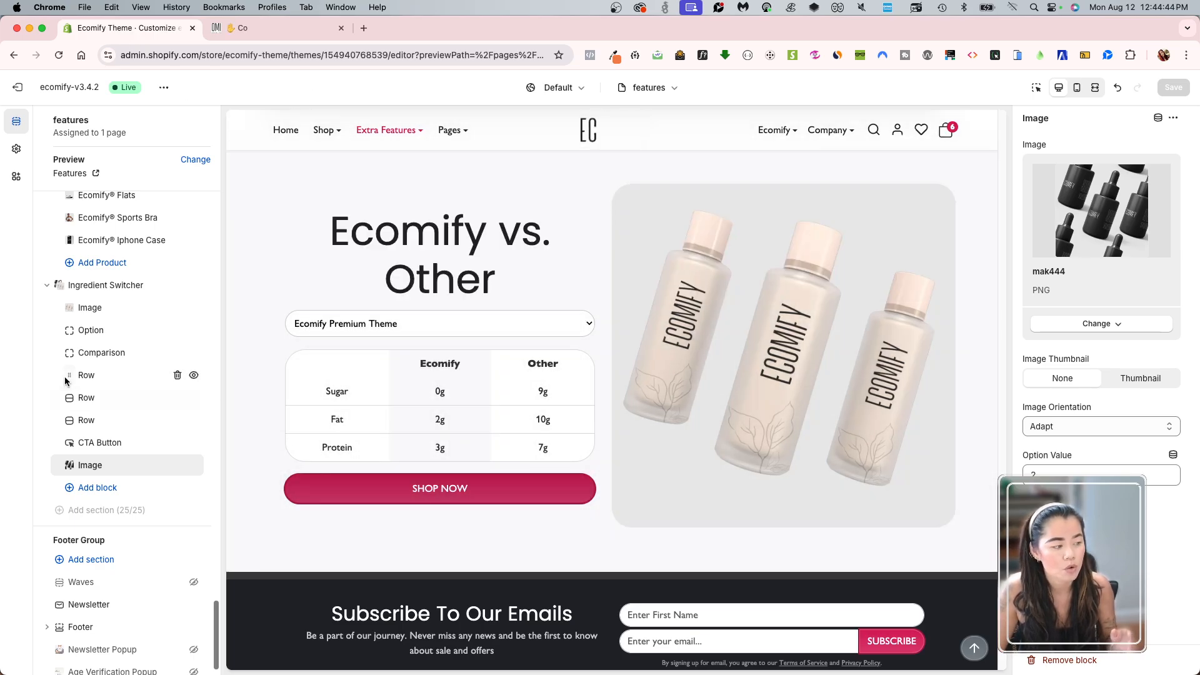
left_click_drag(67, 465, 69, 327)
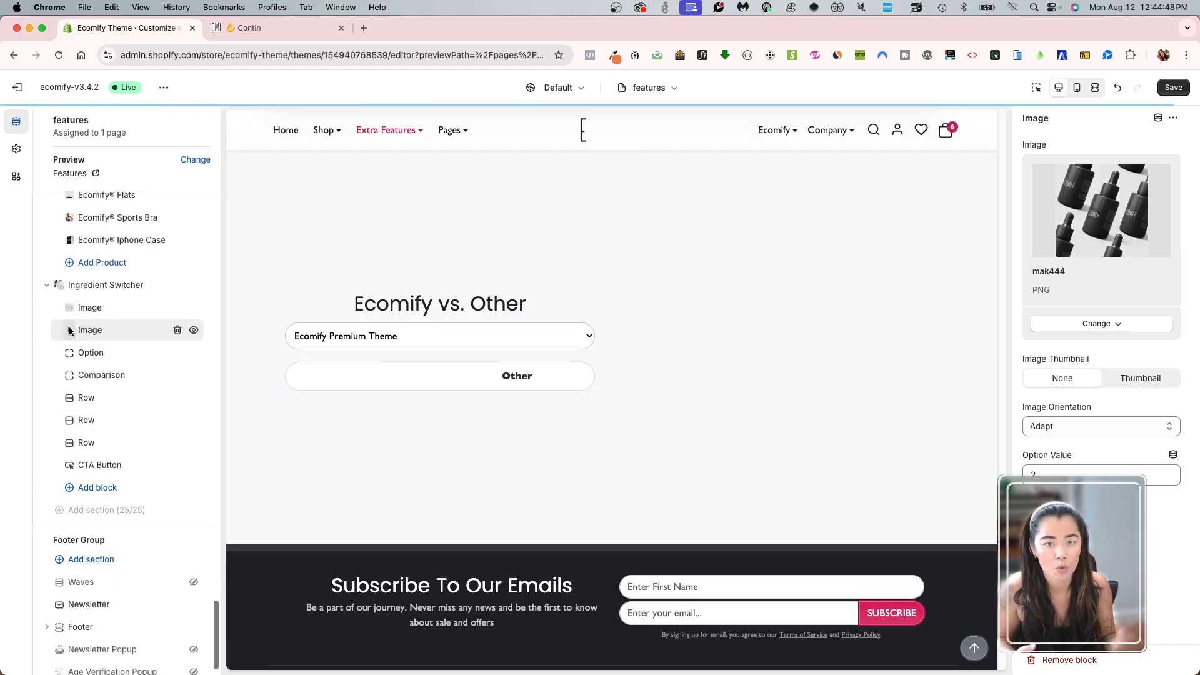
left_click(1172, 93)
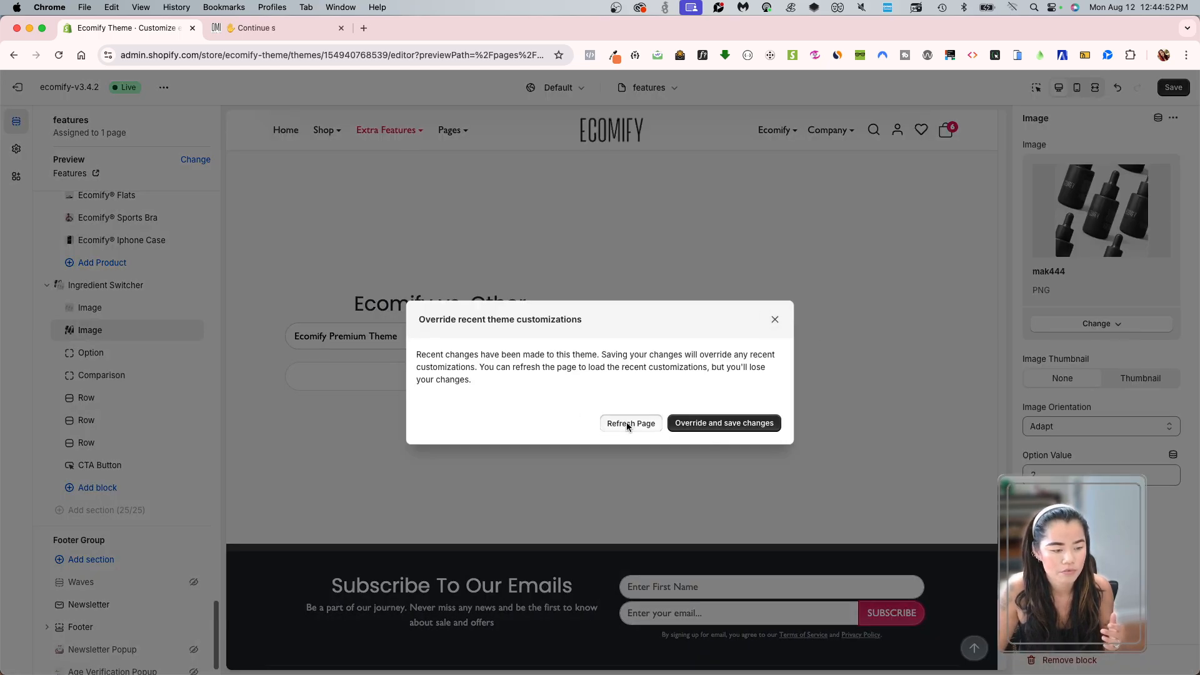
left_click(627, 425)
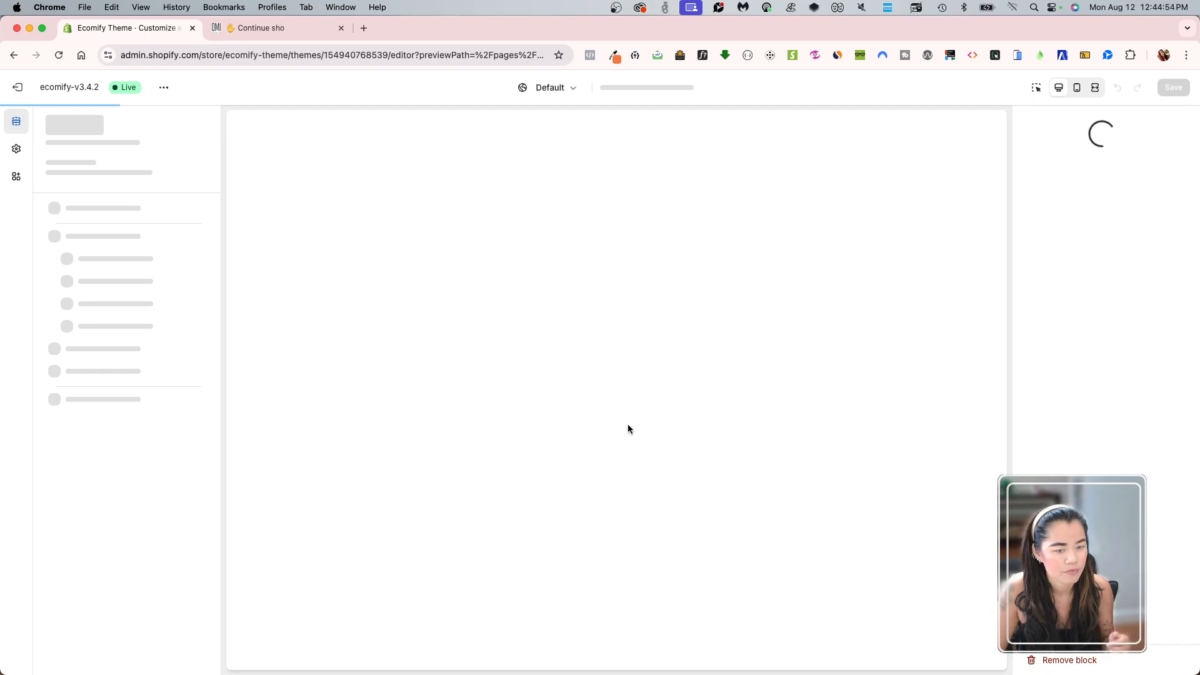
Add a second Option block to the Ingredient Switcher and place it directly below the first Option block.
scroll(590, 491, "down", 15)
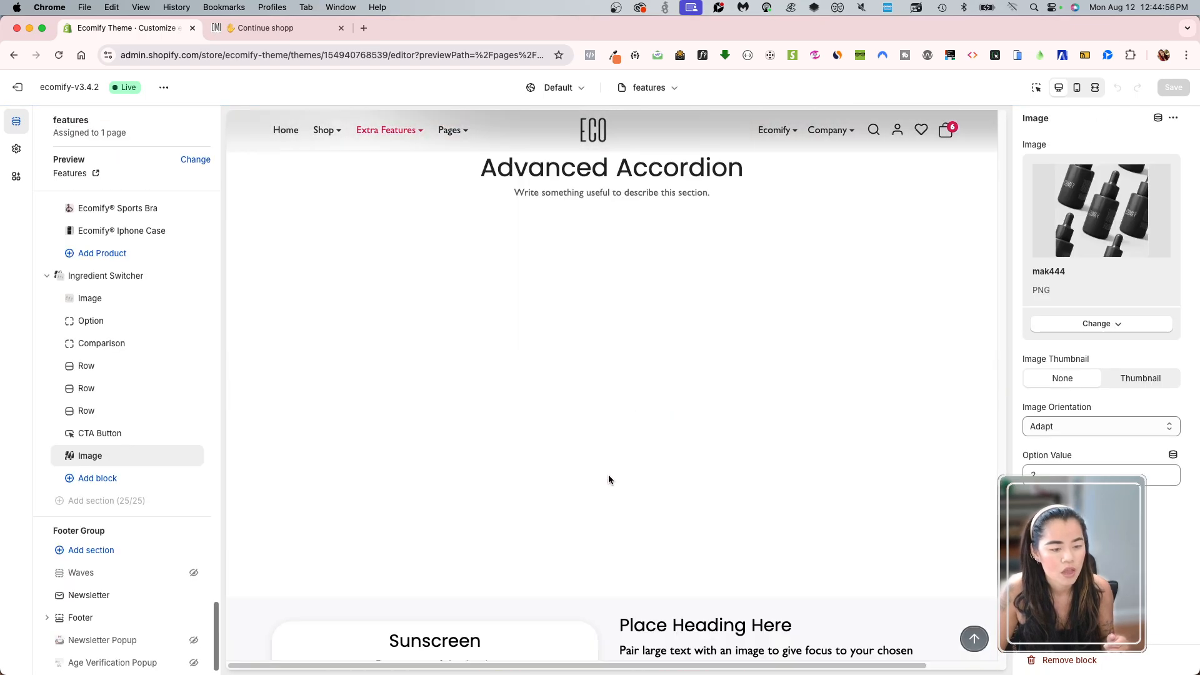
scroll(617, 477, "down", 10)
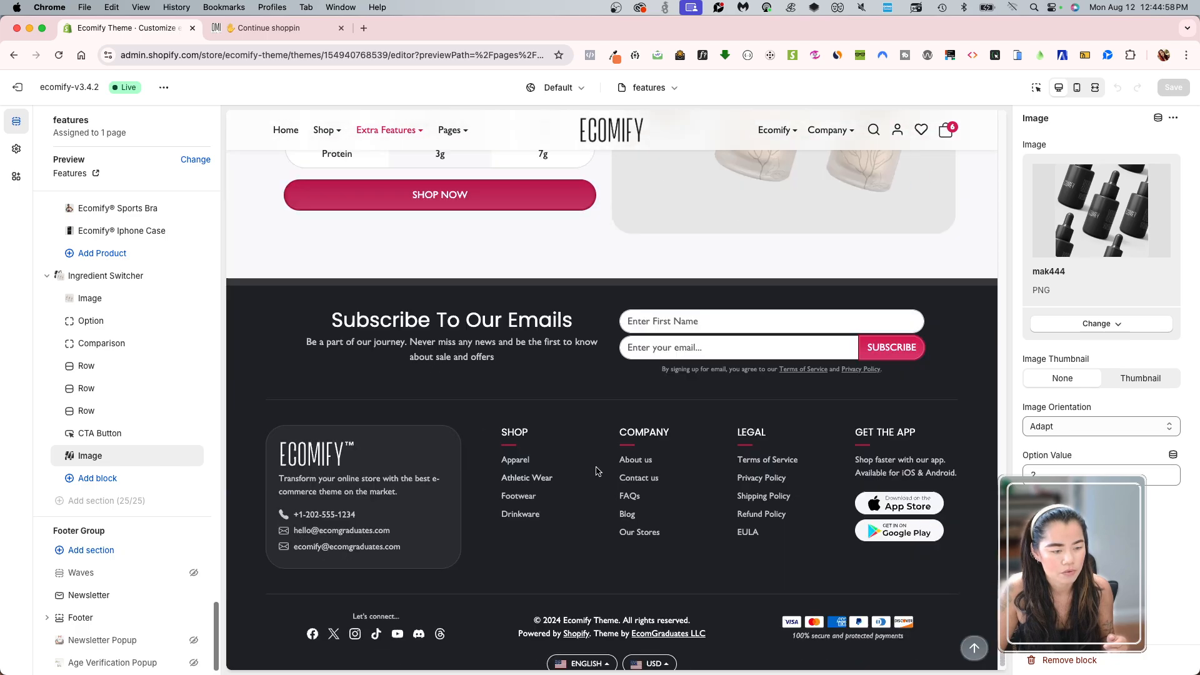
scroll(597, 462, "up", 5)
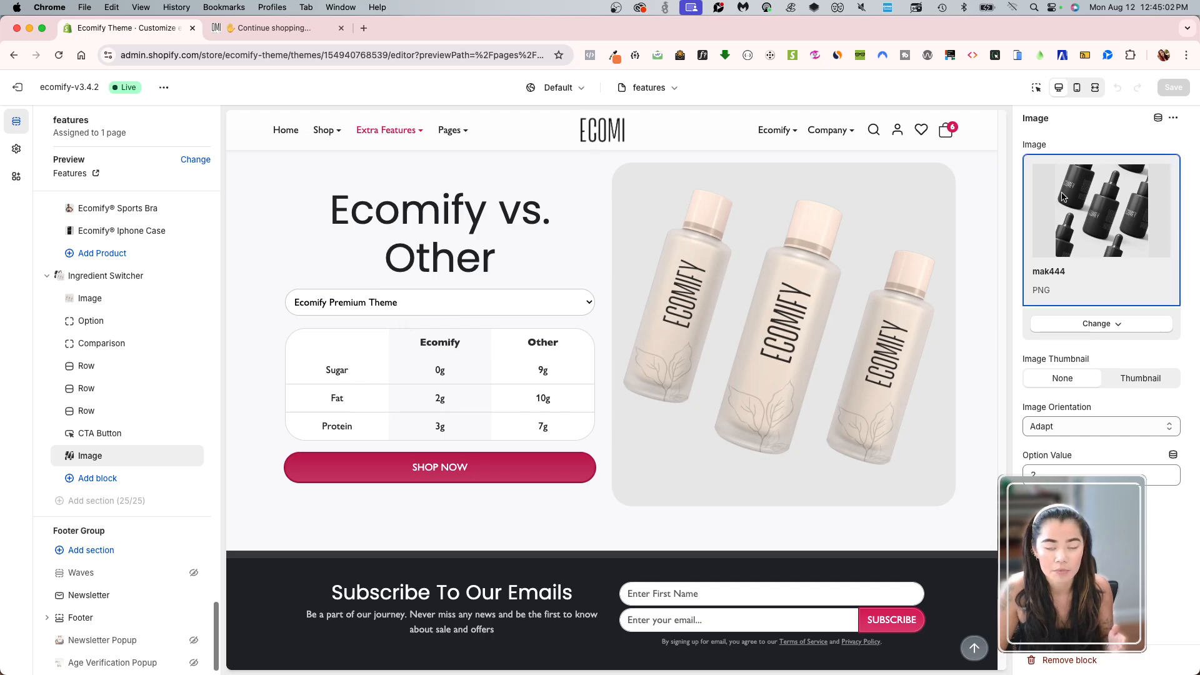
left_click(95, 321)
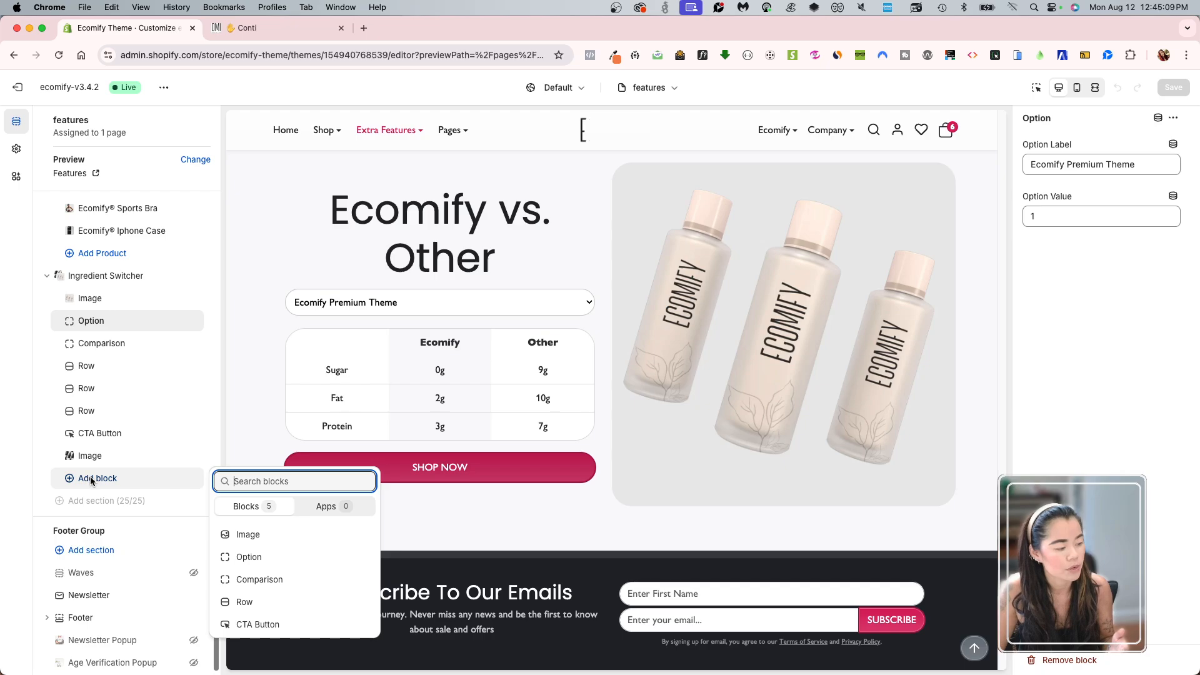
left_click(260, 555)
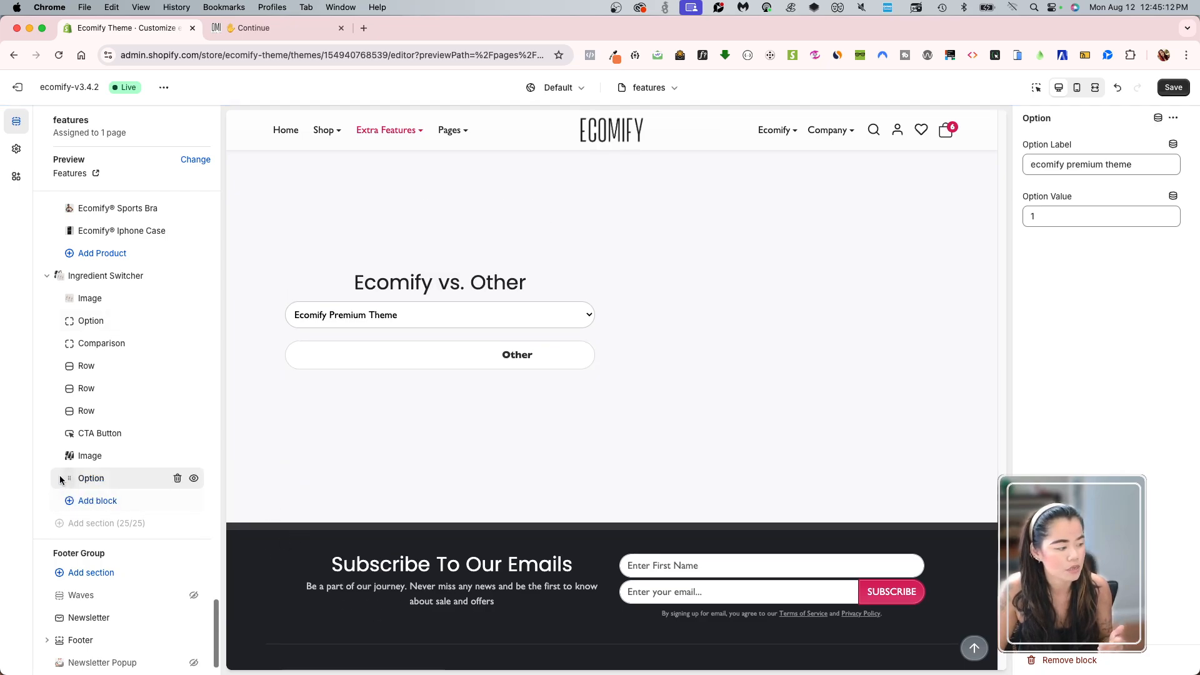
left_click_drag(94, 478, 86, 343)
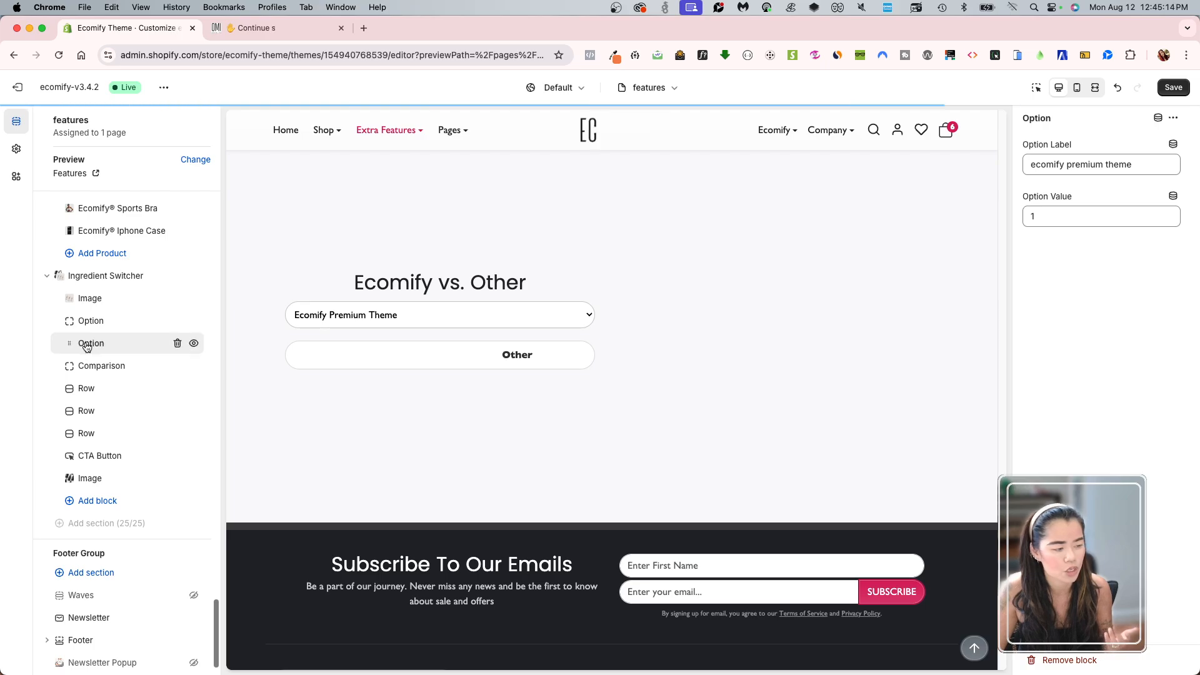
Set the new Option block's value to 2, save, and check the dropdown choices in the preview.
left_click(1060, 216)
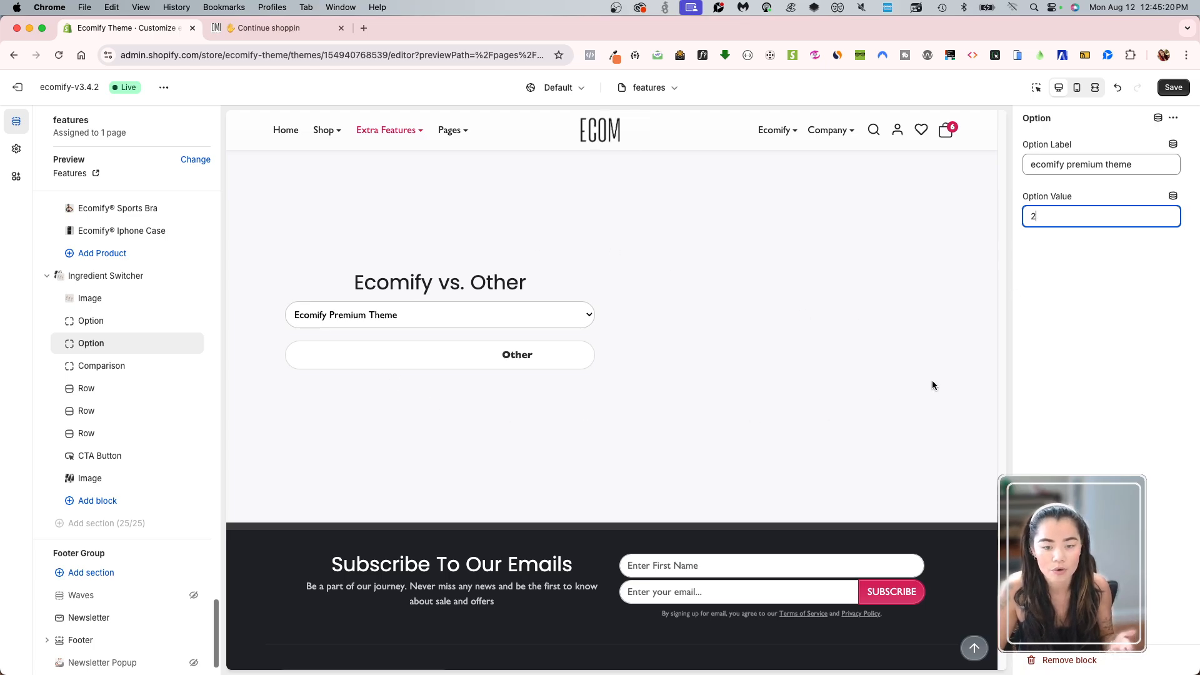
left_click(1173, 88)
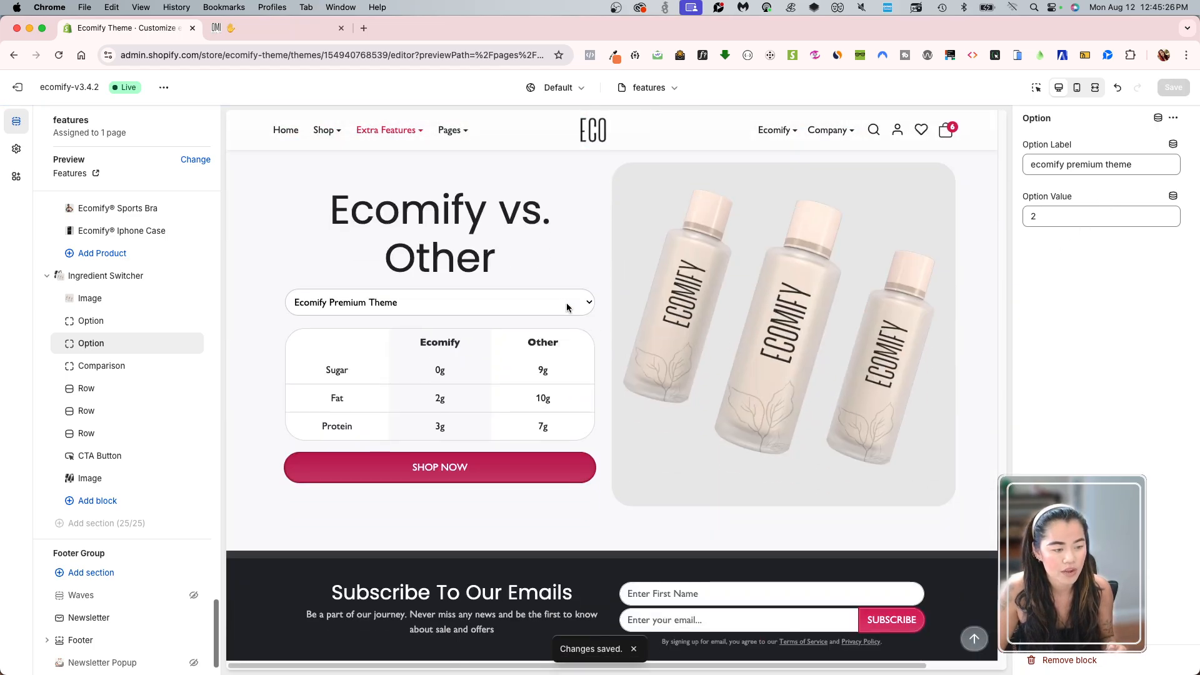
left_click(567, 307)
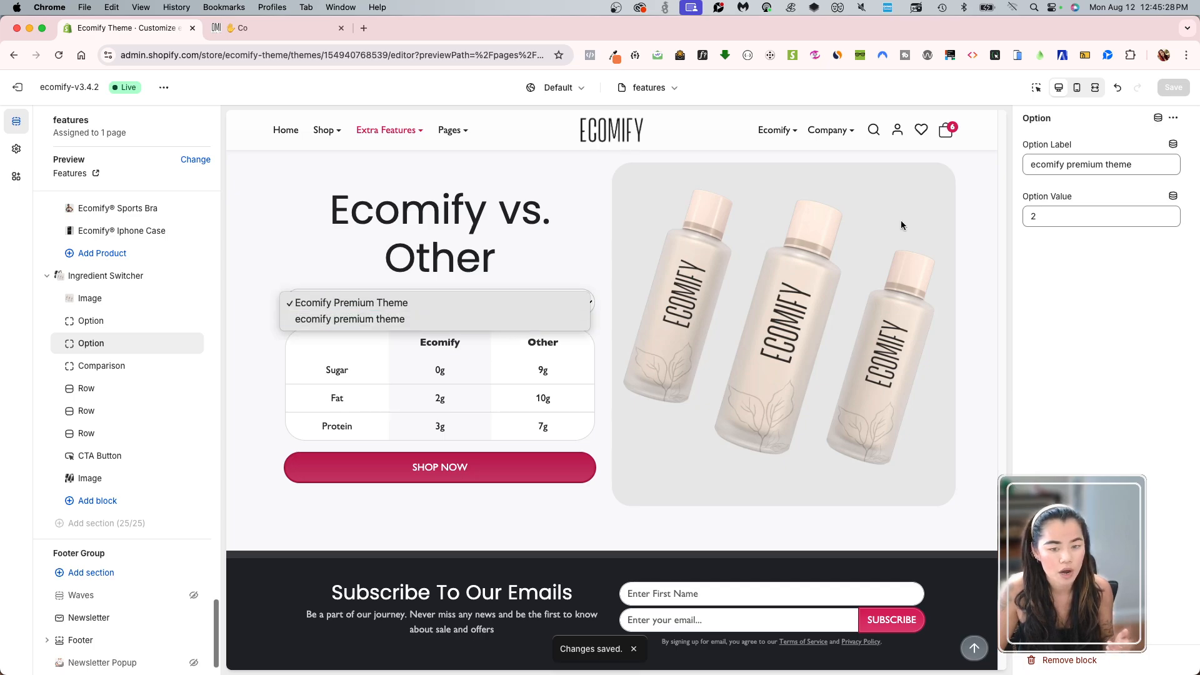
Shorten the second Option block's label to "ecomify theme" and save.
left_click(1038, 281)
double_click(1088, 164)
key("BackSpace")
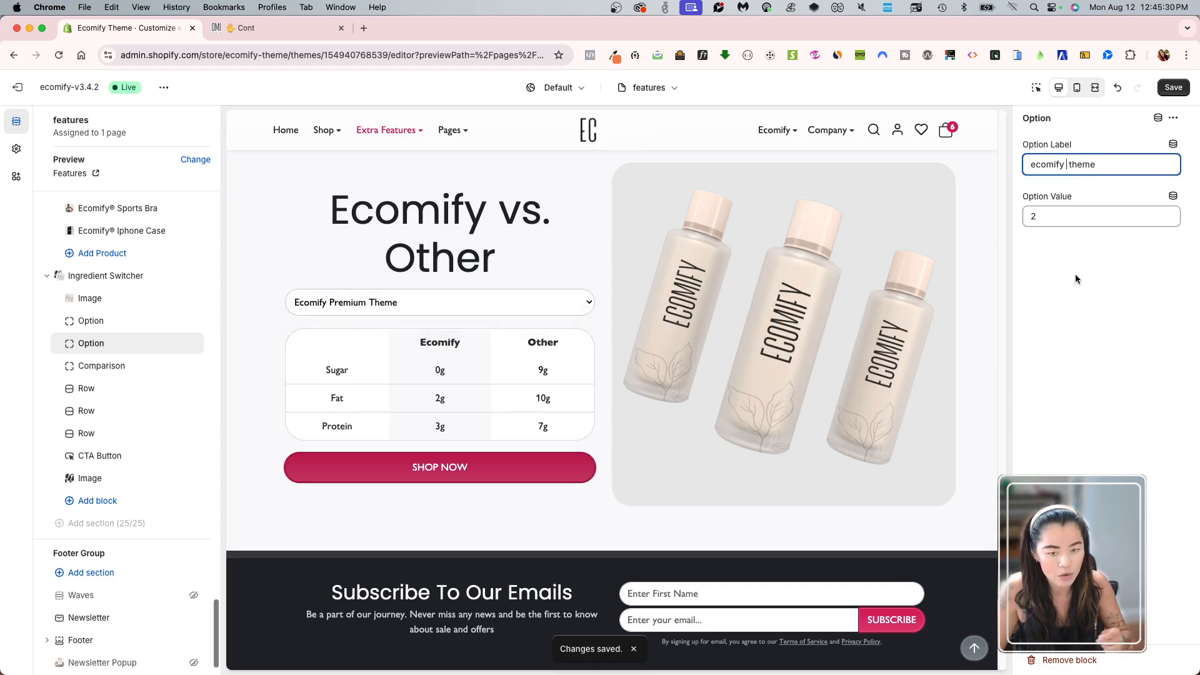
left_click(1172, 91)
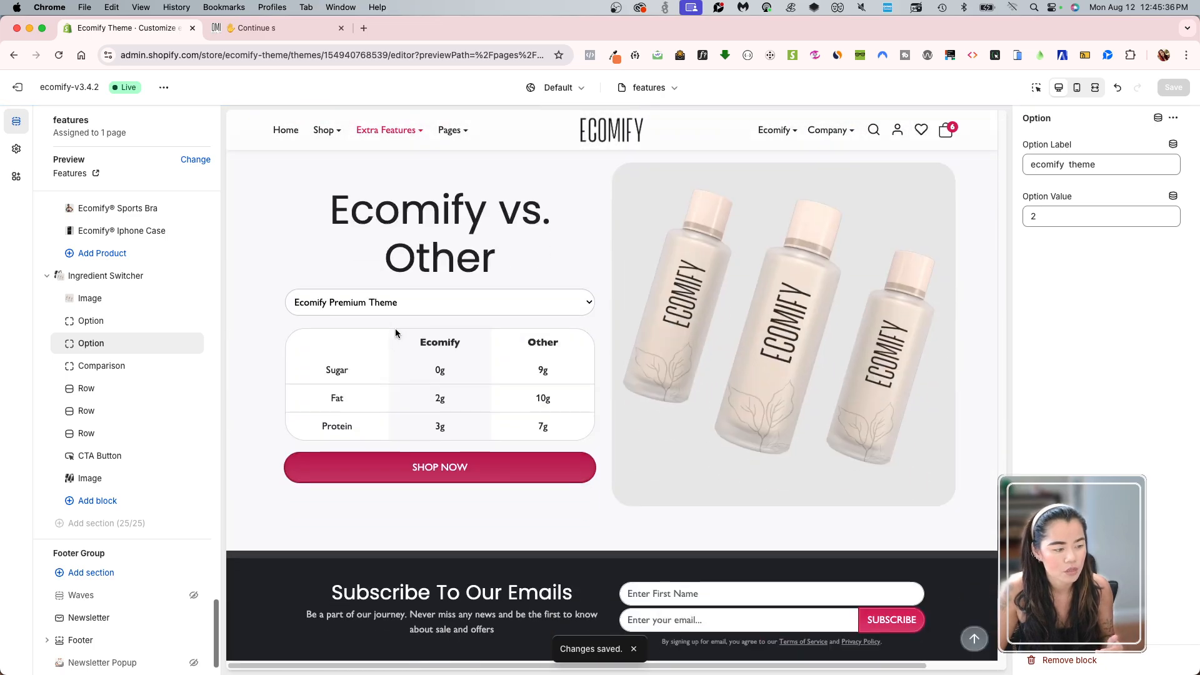
Review the mak444 Image block's option value and switch the preview dropdown to ecomify theme and back to Ecomify Premium Theme.
left_click(435, 298)
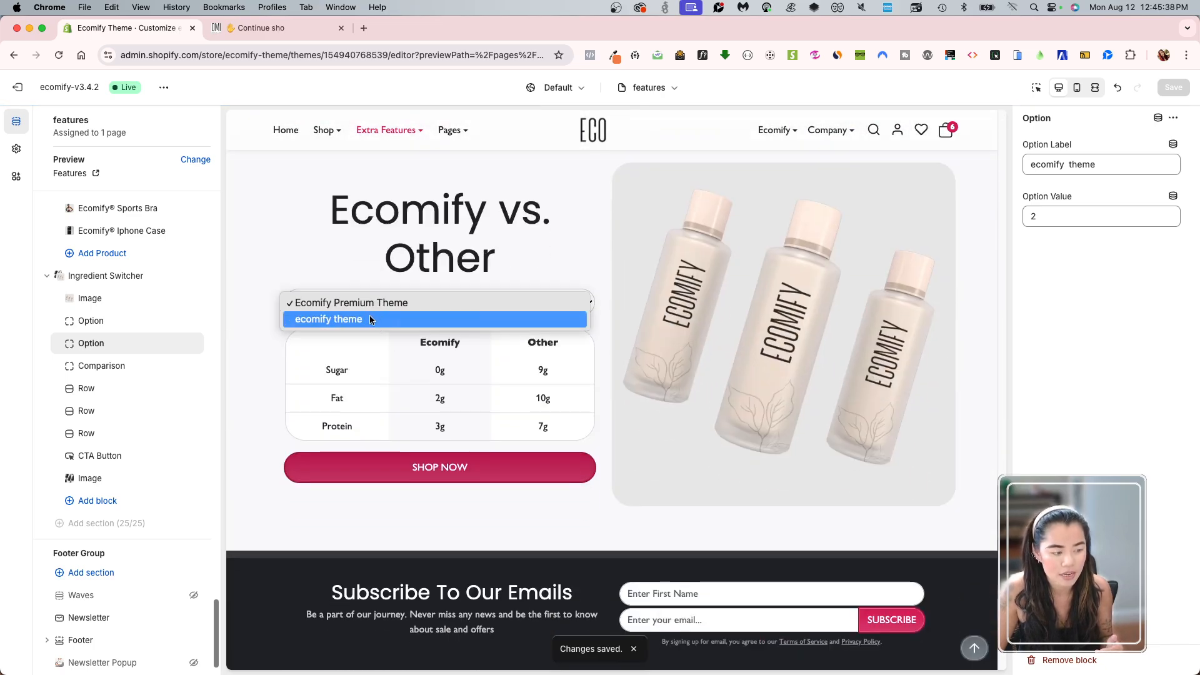
left_click(1074, 240)
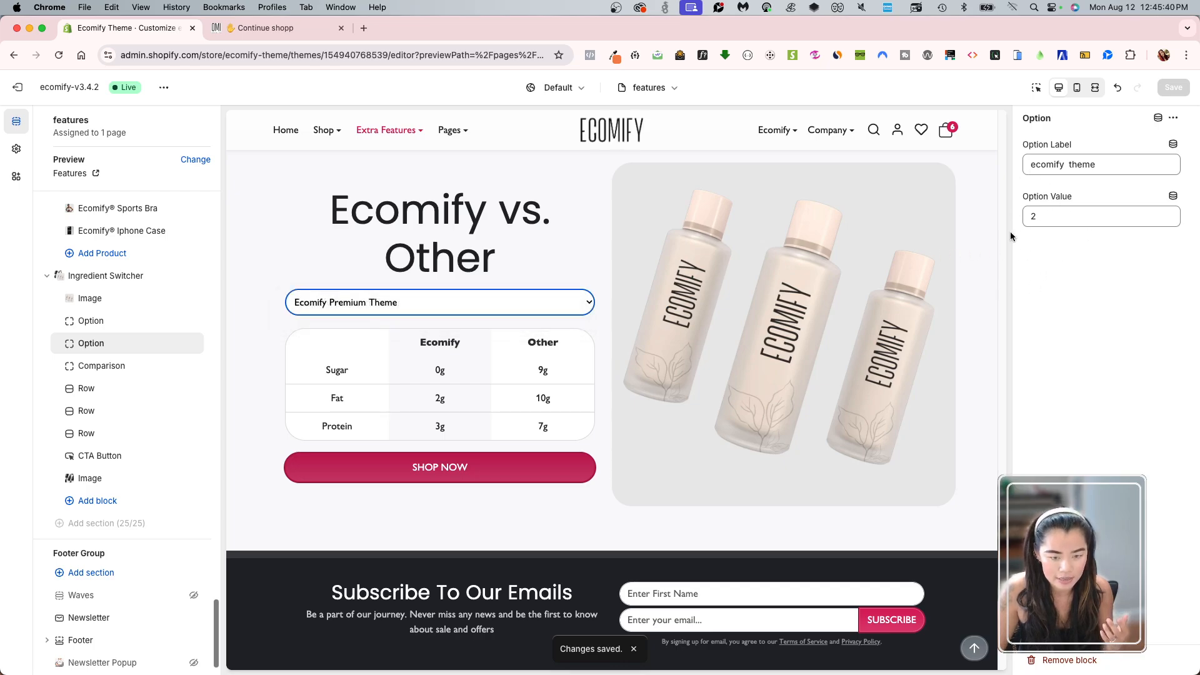
left_click(441, 310)
left_click(407, 305)
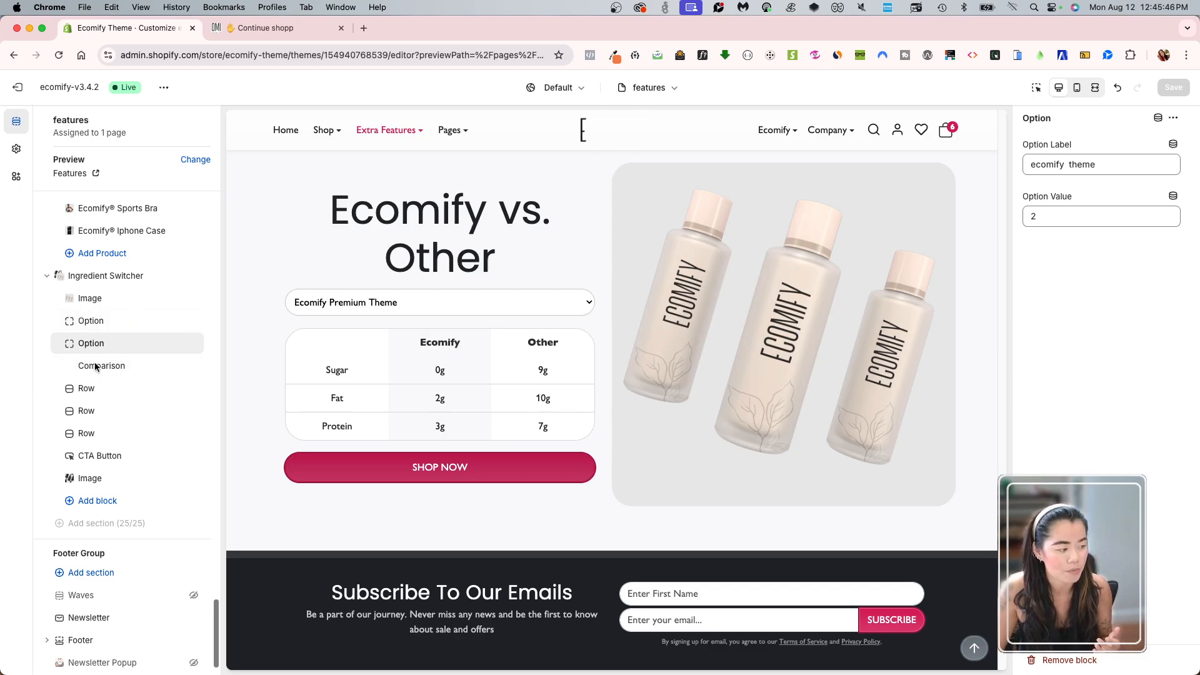
left_click(89, 479)
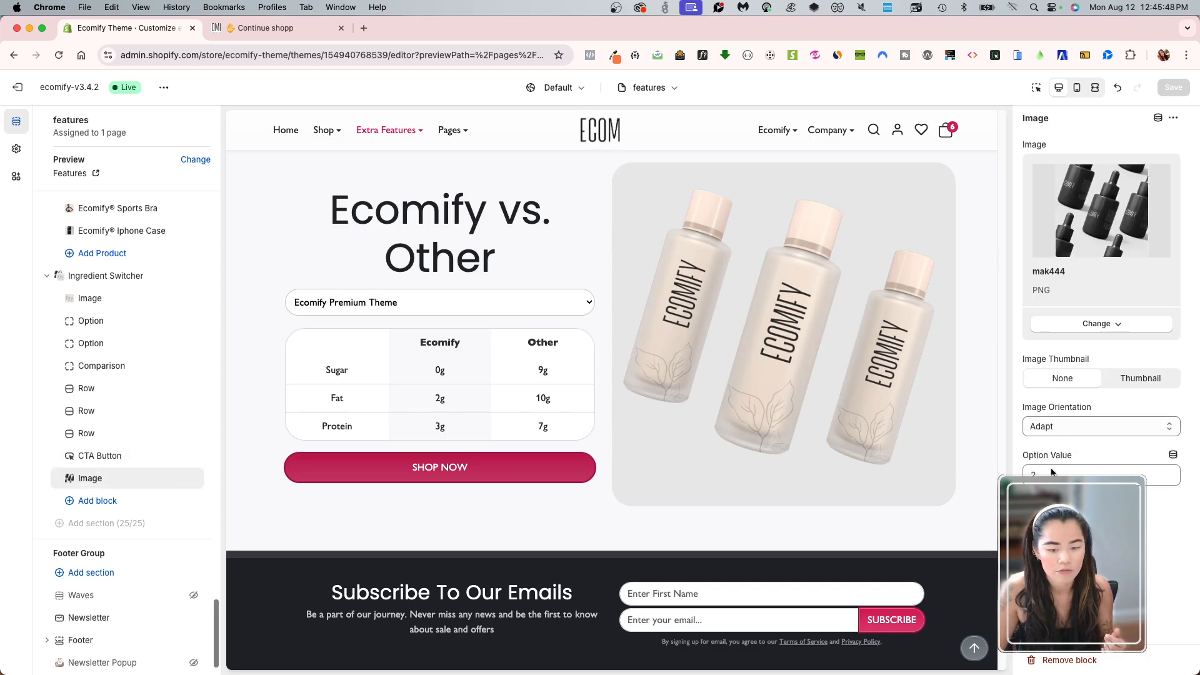
left_click(486, 303)
left_click(440, 320)
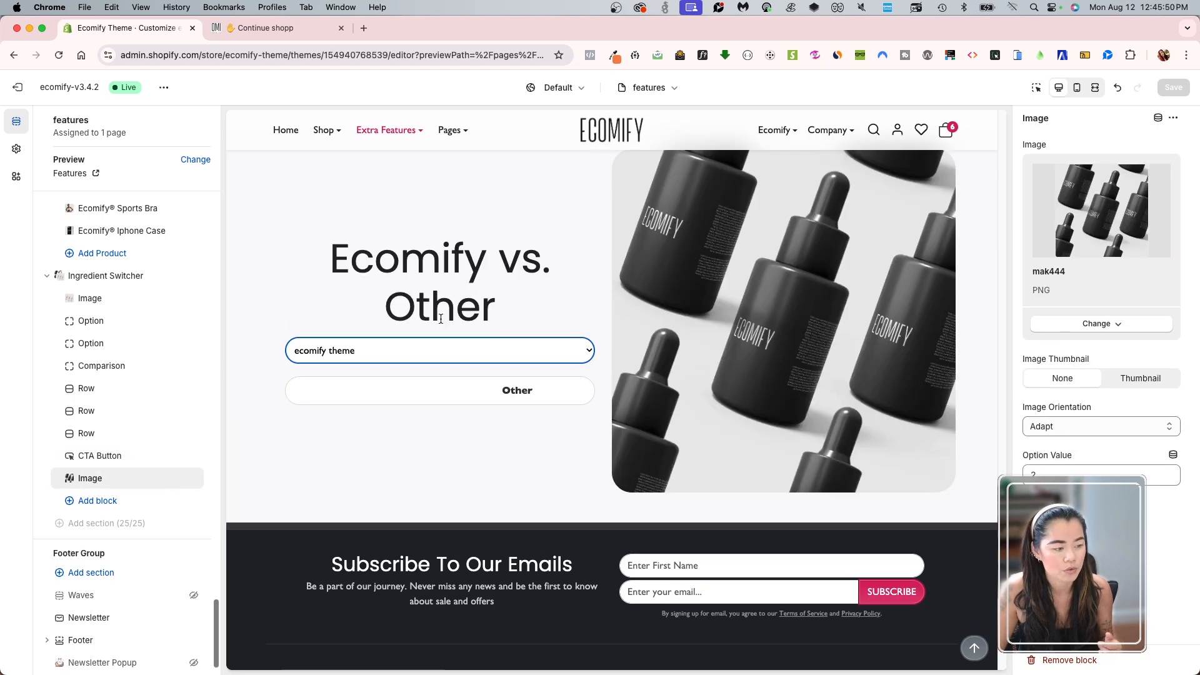
scroll(706, 347, "up", 1)
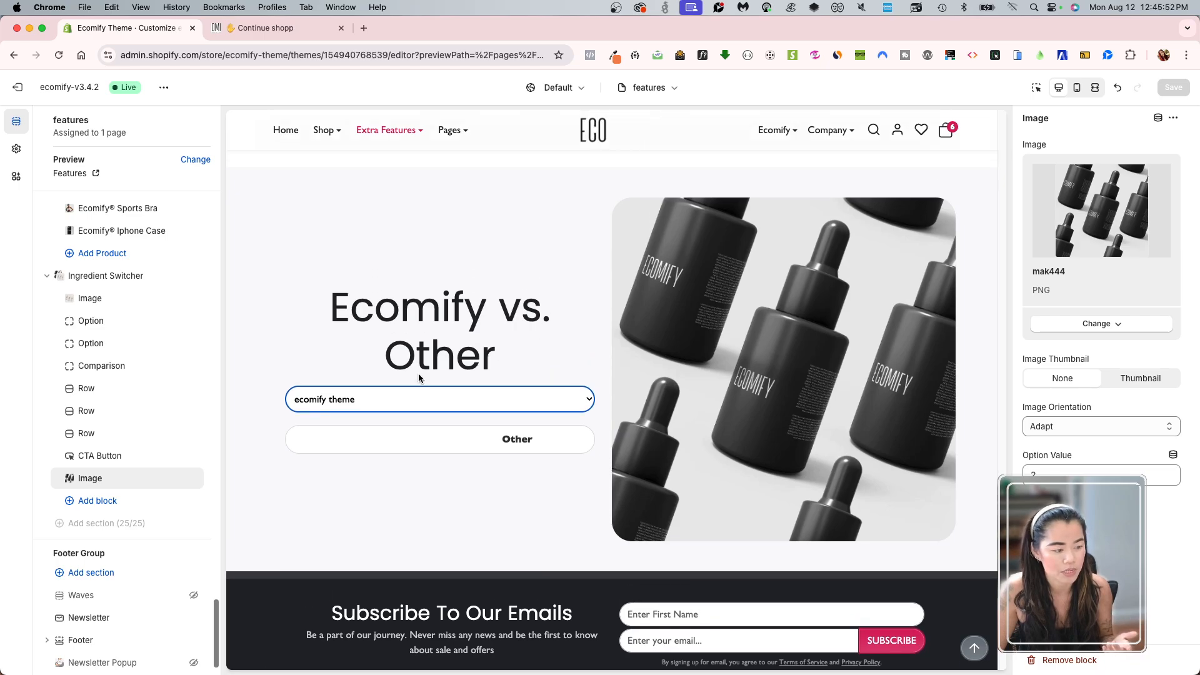
left_click(395, 399)
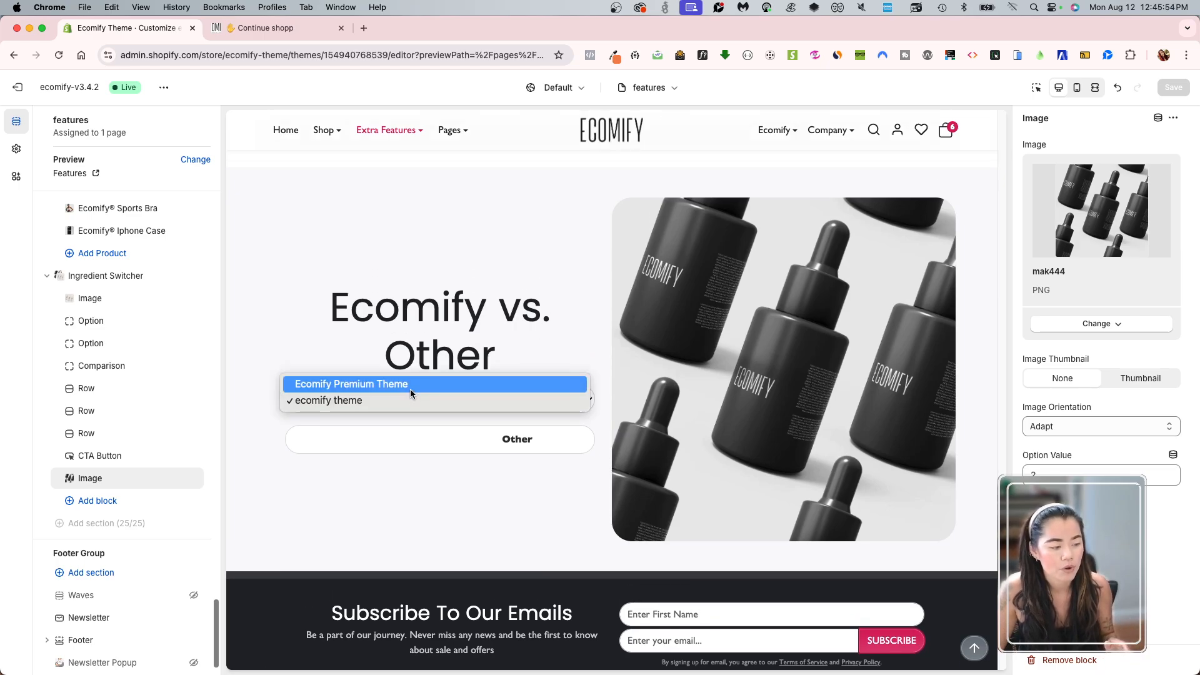
left_click(410, 389)
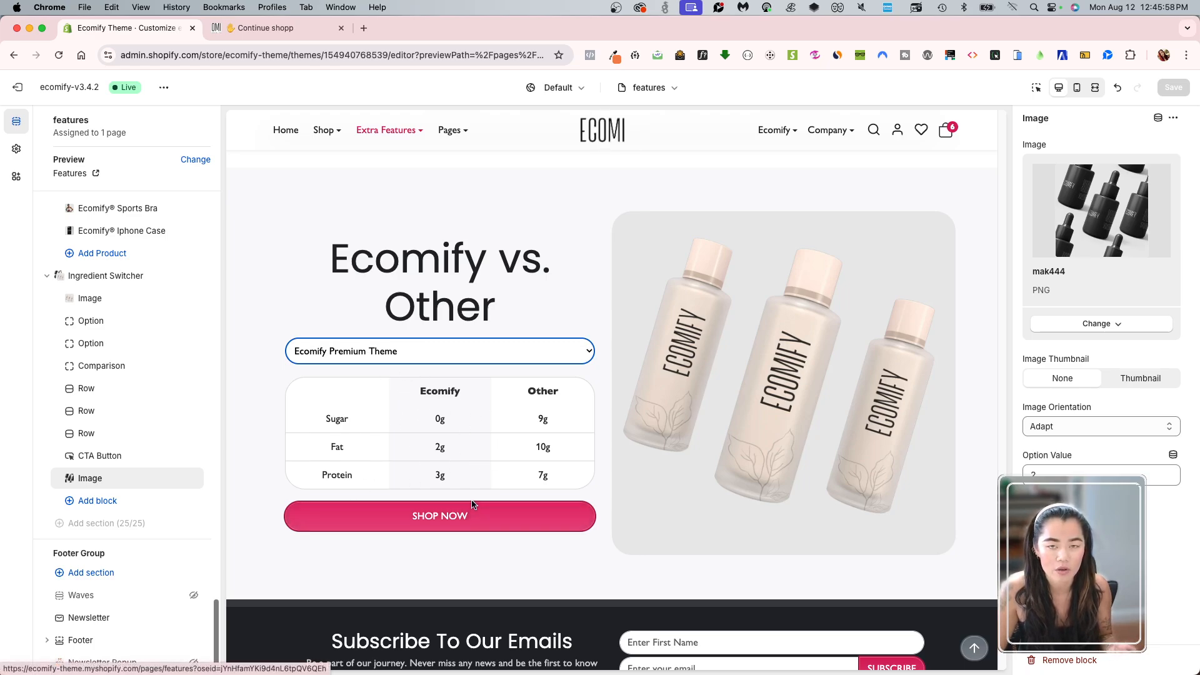
Review the Comparison block's label and option value, and check the available choices in the preview dropdown.
left_click(104, 367)
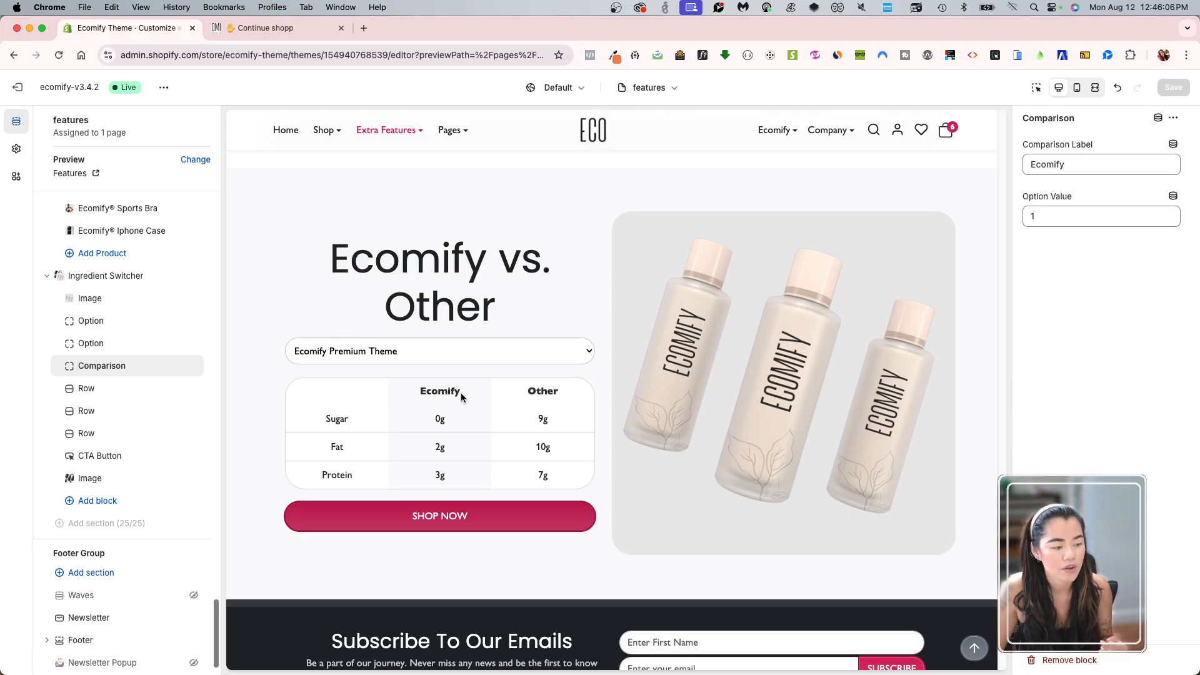
left_click(459, 354)
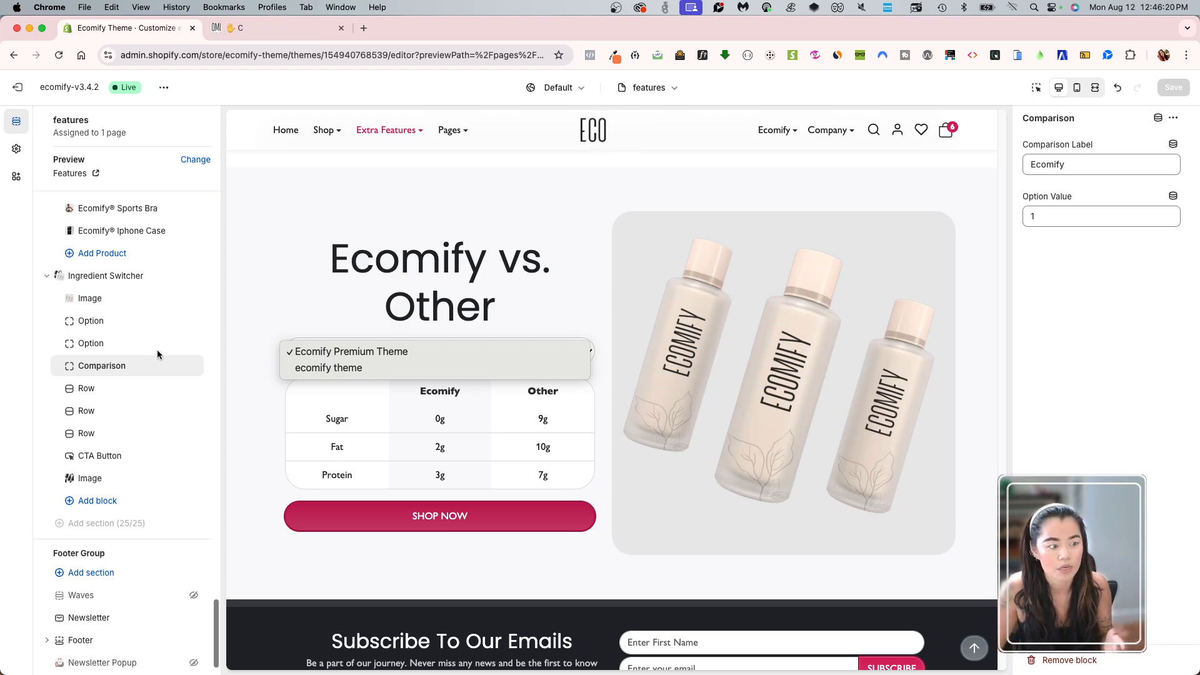
left_click(261, 283)
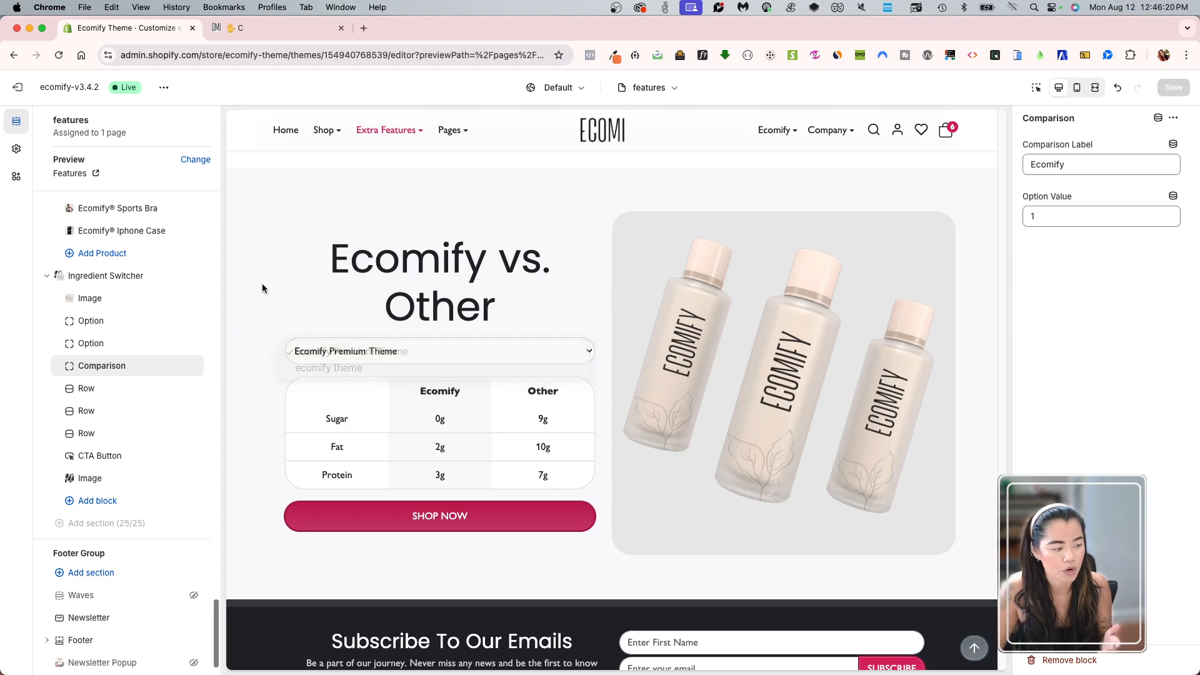
Add a second Comparison block directly below the first, set its option value to 2, and save.
left_click(97, 499)
left_click(281, 600)
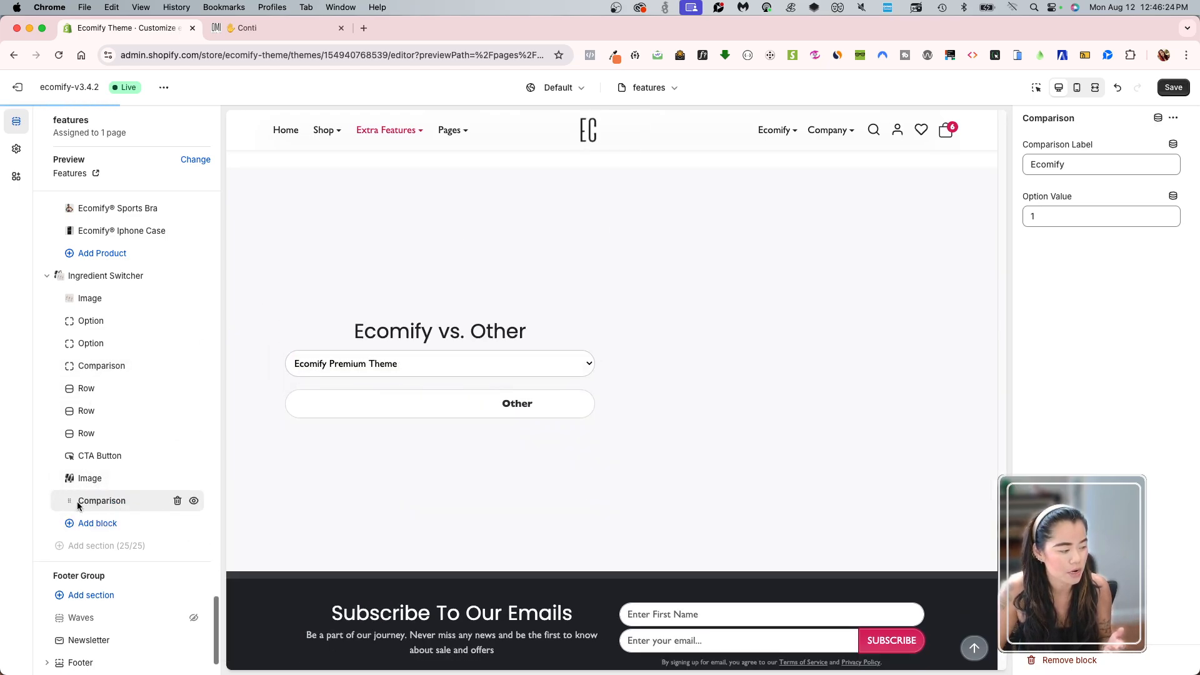
left_click_drag(70, 501, 67, 388)
left_click_drag(1050, 216, 900, 194)
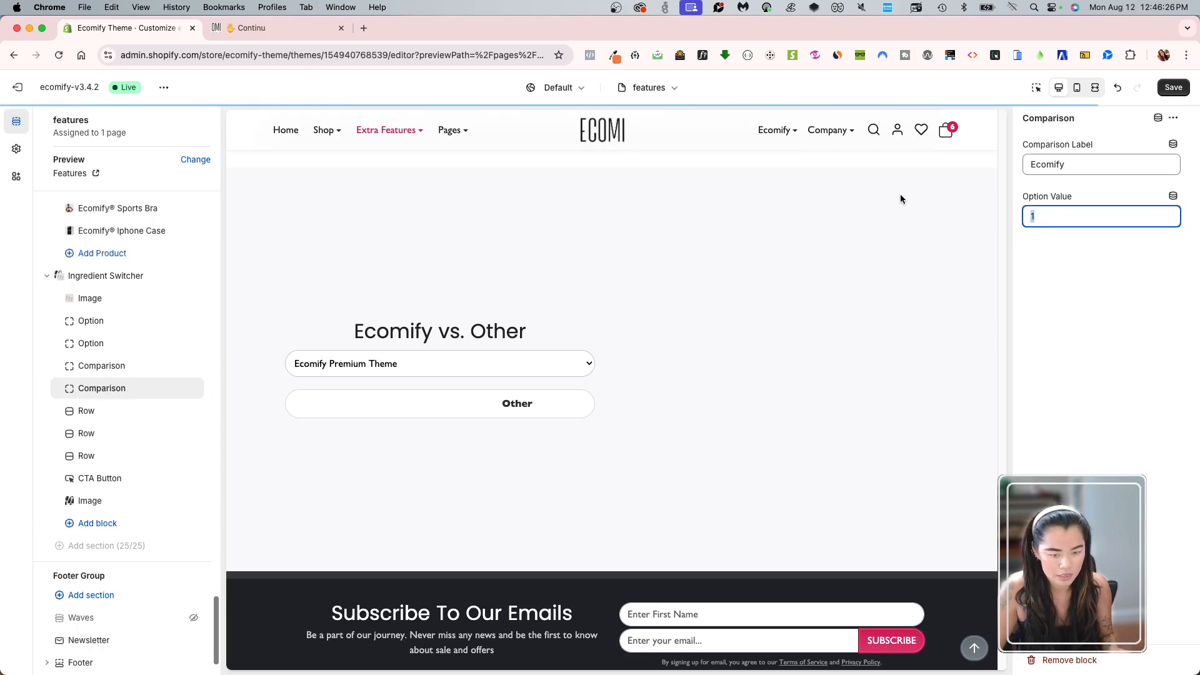
type("2")
left_click(1173, 87)
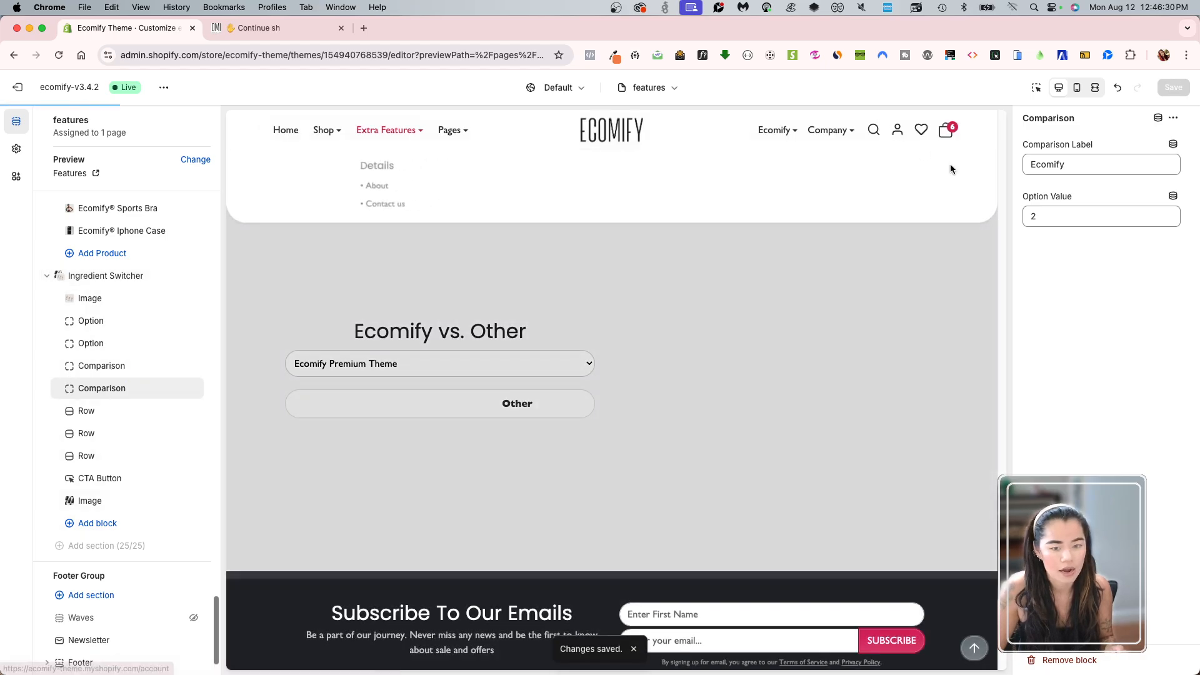
Change the second Comparison block's label to "theme" and save.
double_click(1050, 164)
type("theme")
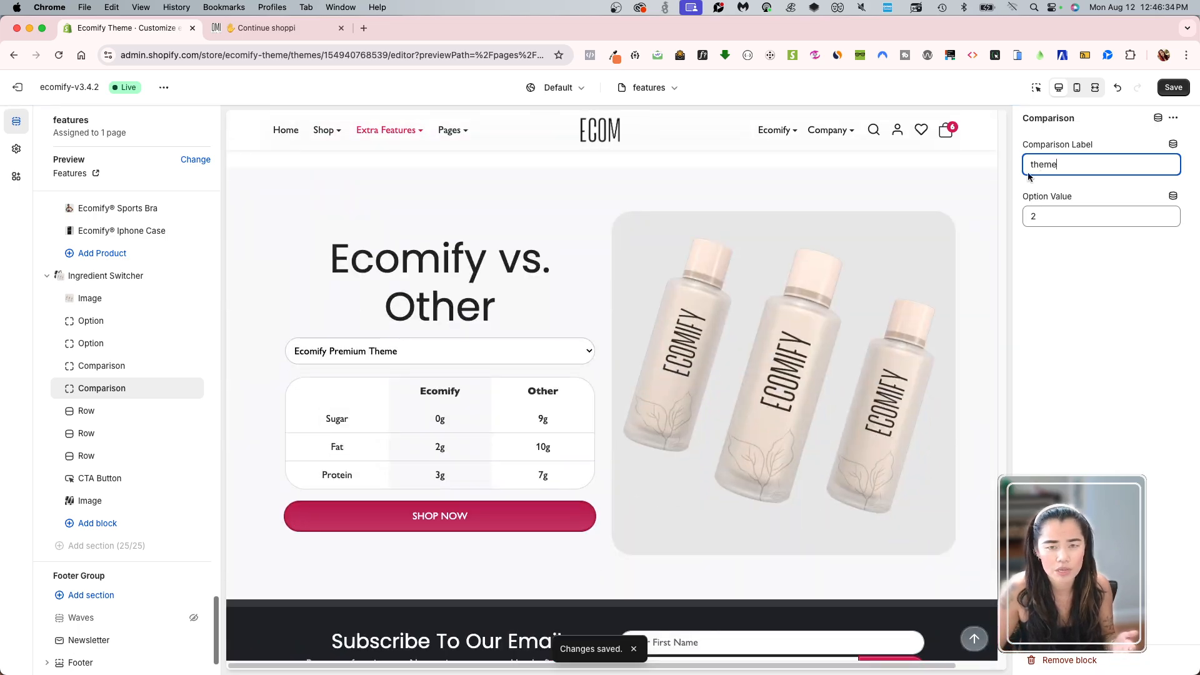
left_click(1040, 280)
left_click(1175, 87)
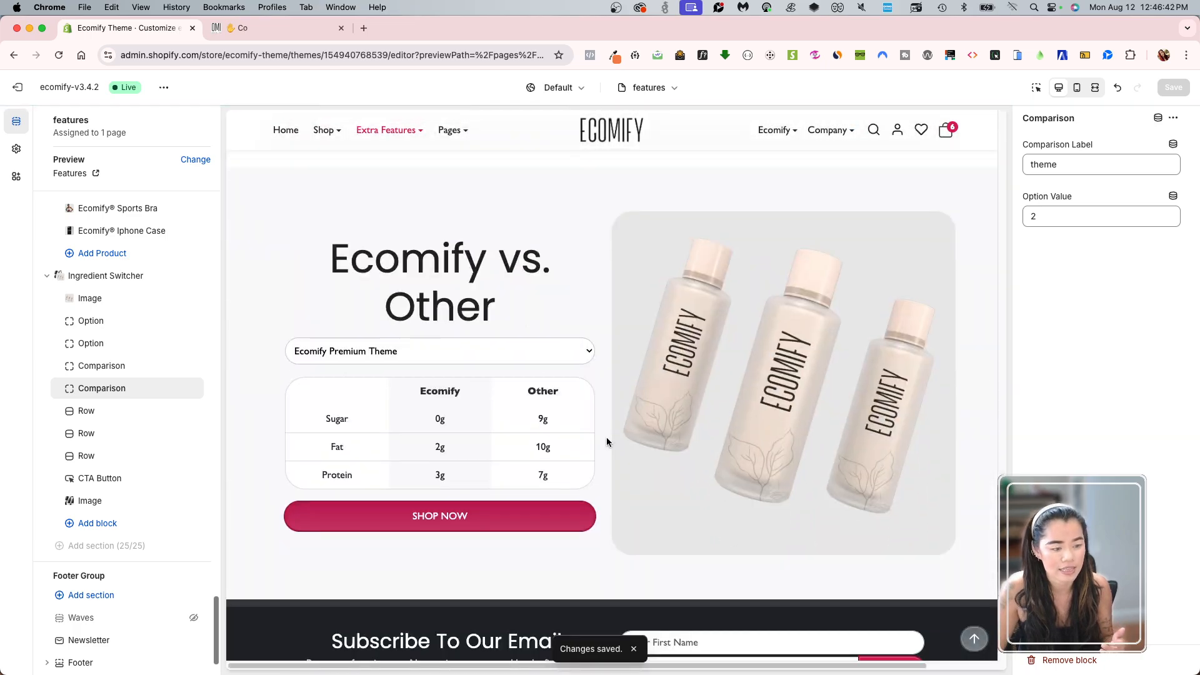
Switch the preview dropdown to ecomify theme and check the comparison heading and image for that option.
left_click(557, 351)
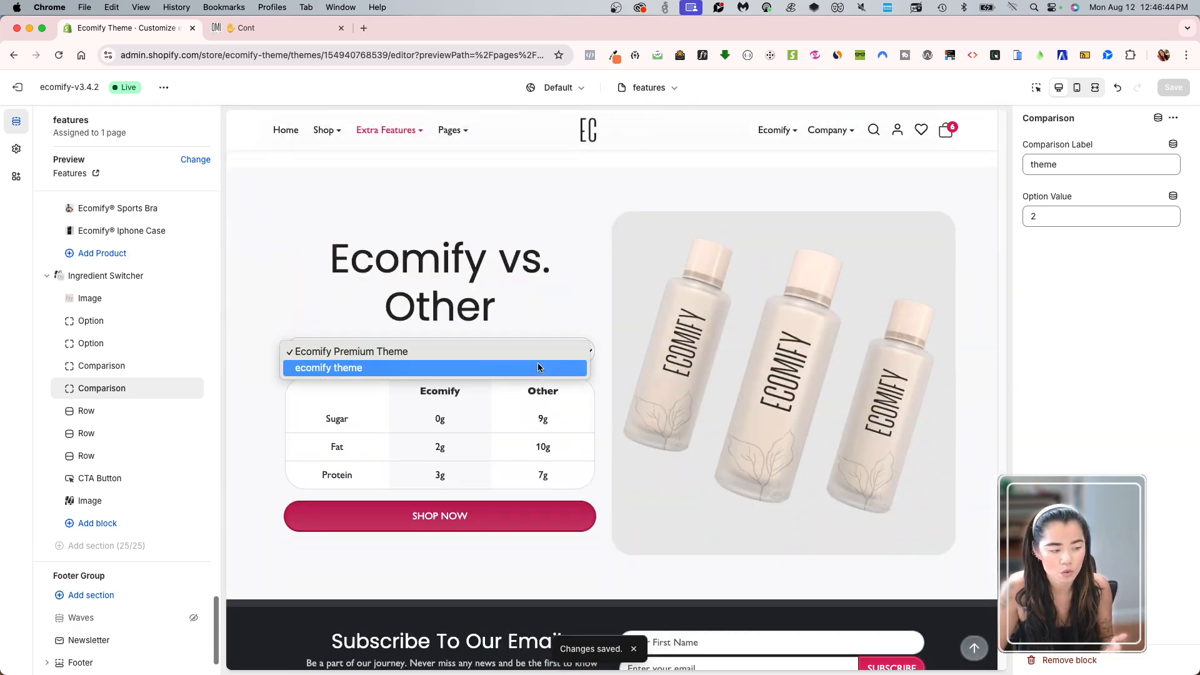
left_click(535, 367)
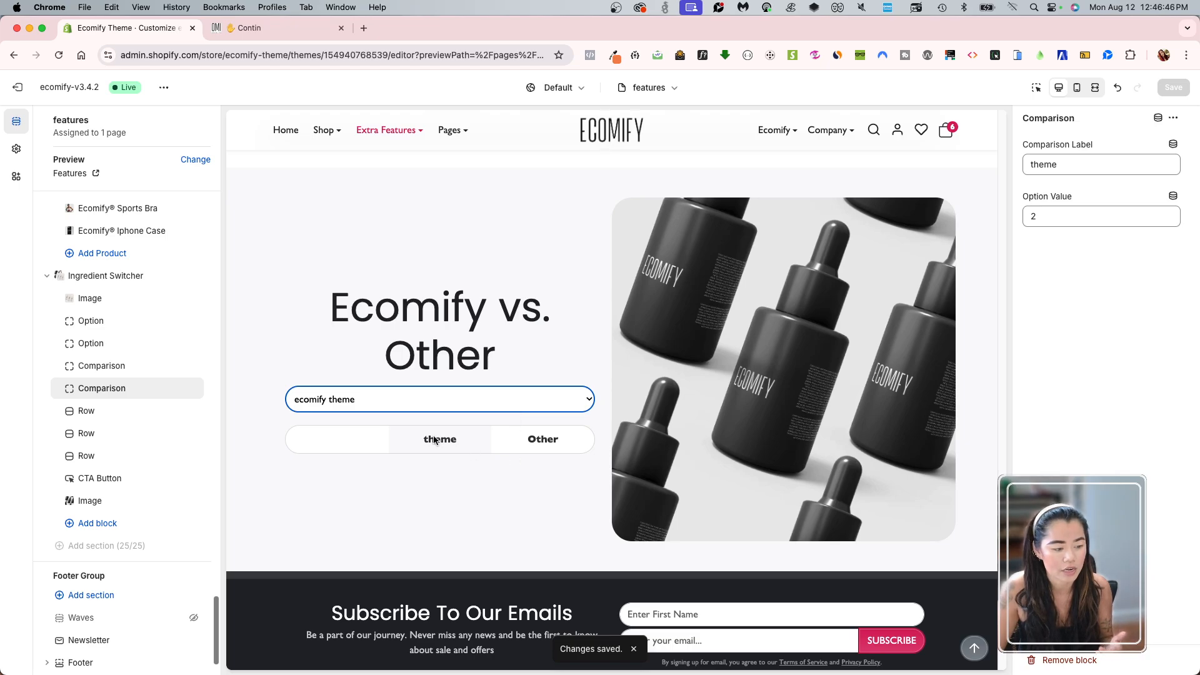
left_click(390, 404)
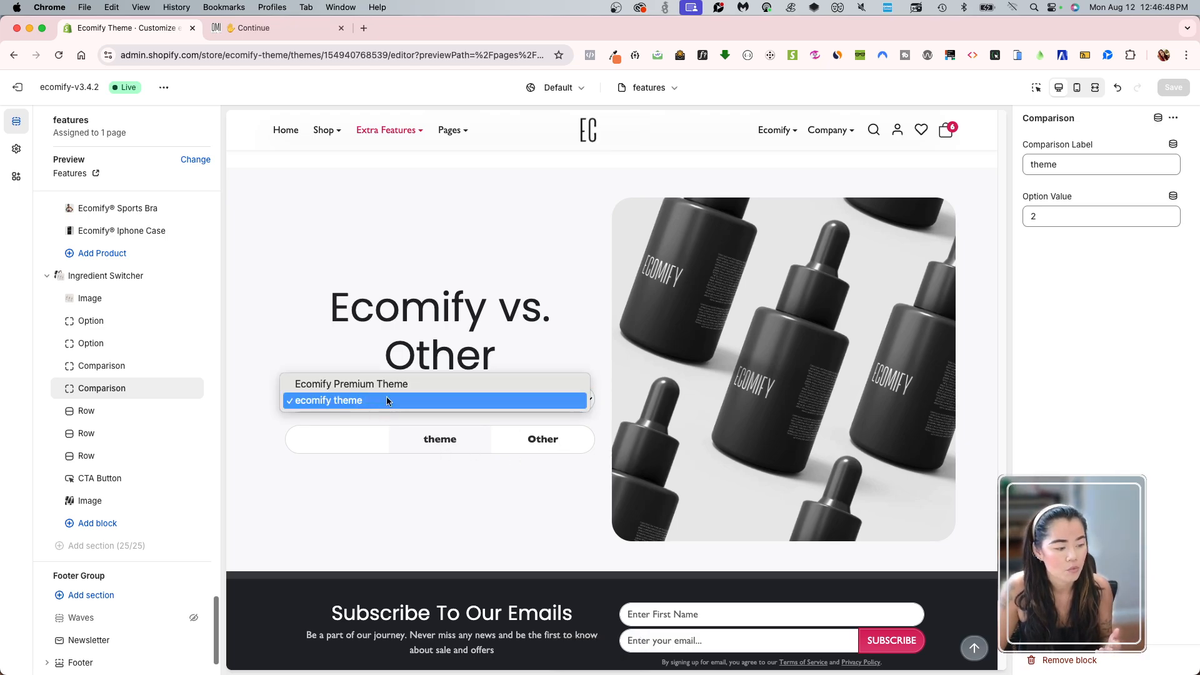
left_click(362, 402)
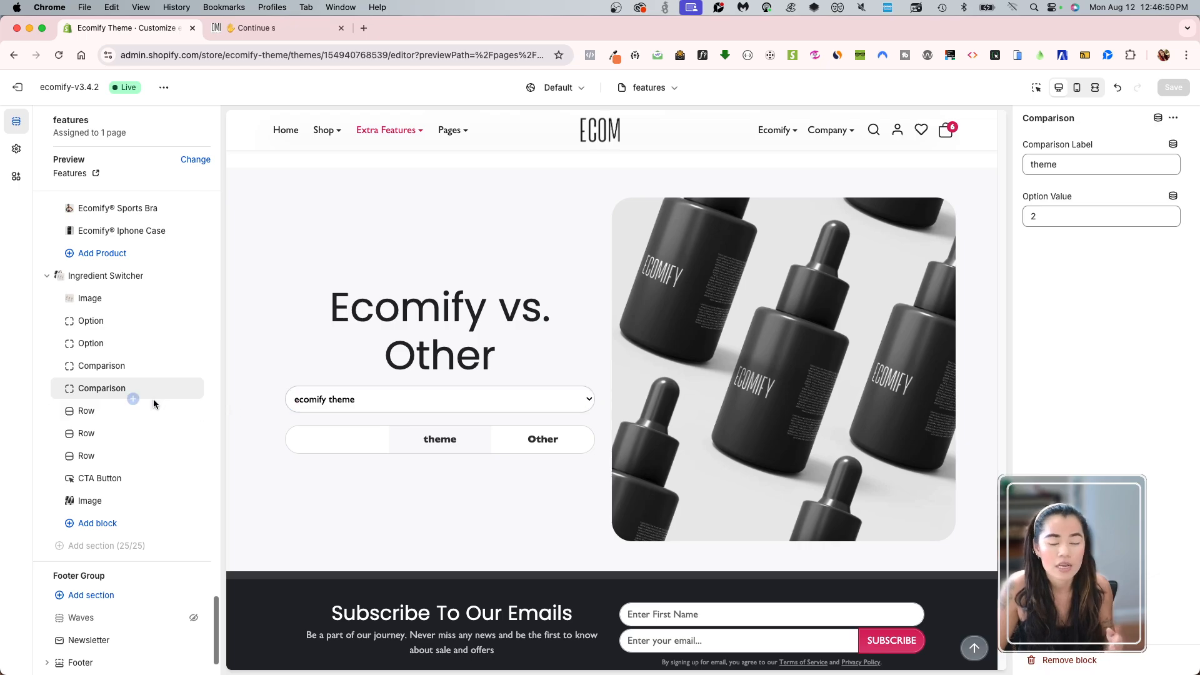
Add four new Row blocks at the end of the Ingredient Switcher section.
mouse_move(152, 399)
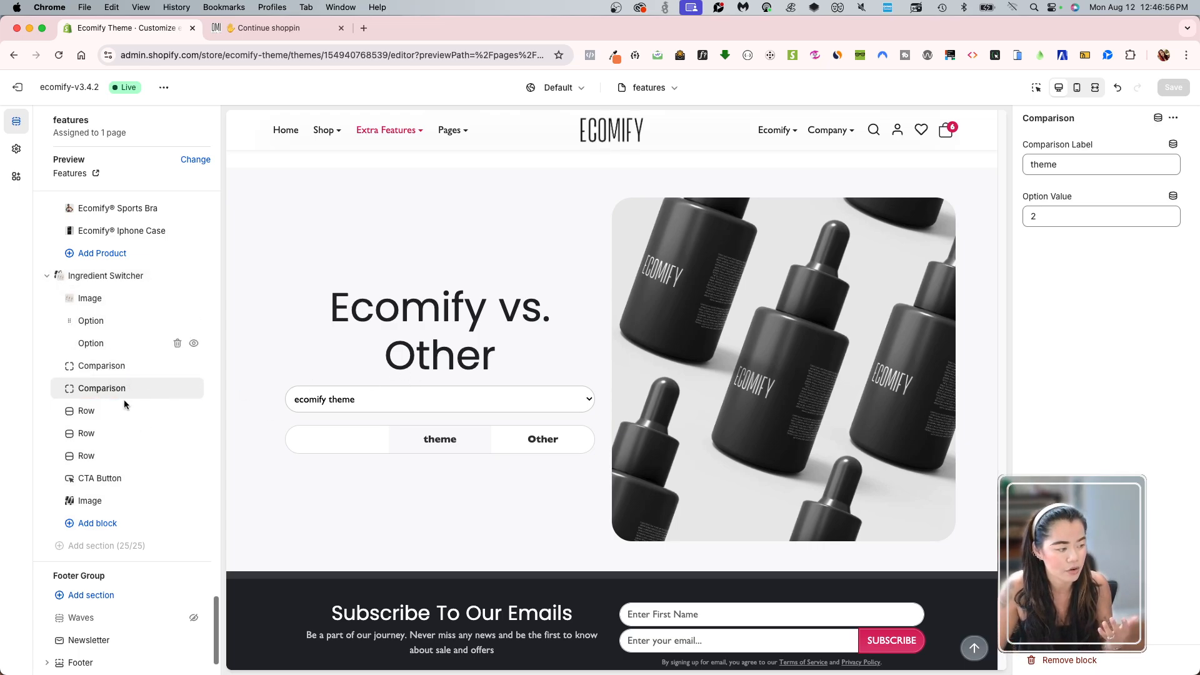
left_click(113, 523)
left_click(244, 633)
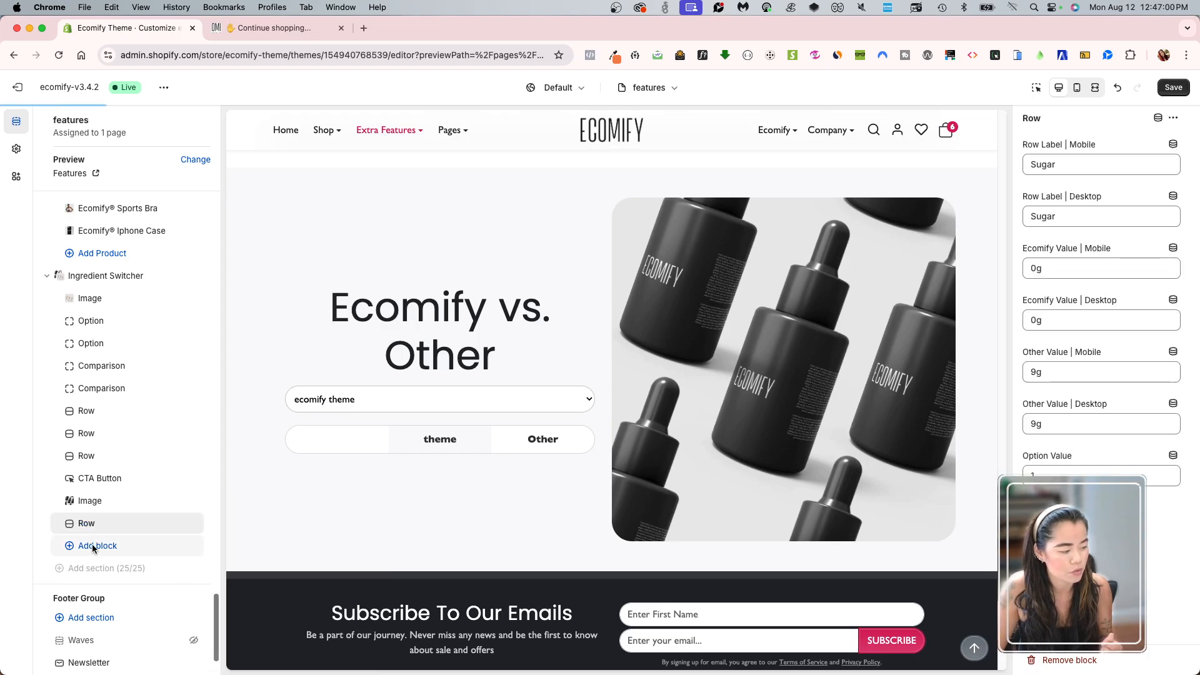
left_click(93, 546)
left_click(244, 634)
left_click(93, 568)
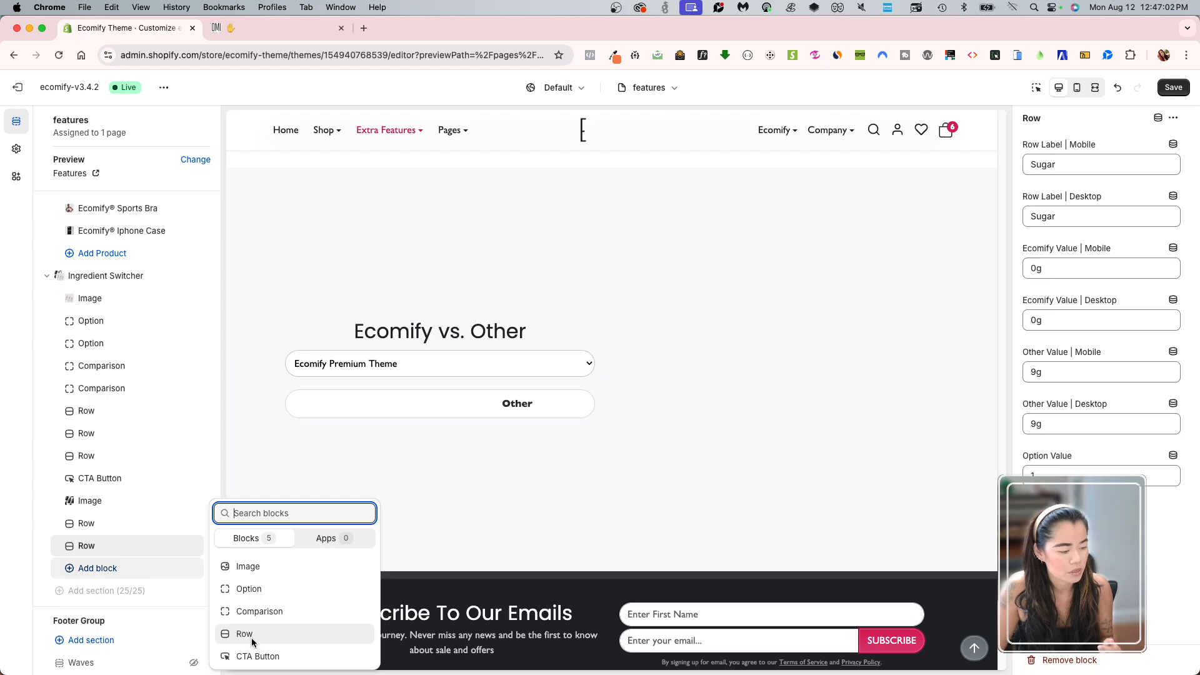
left_click(245, 634)
left_click(103, 590)
left_click(244, 634)
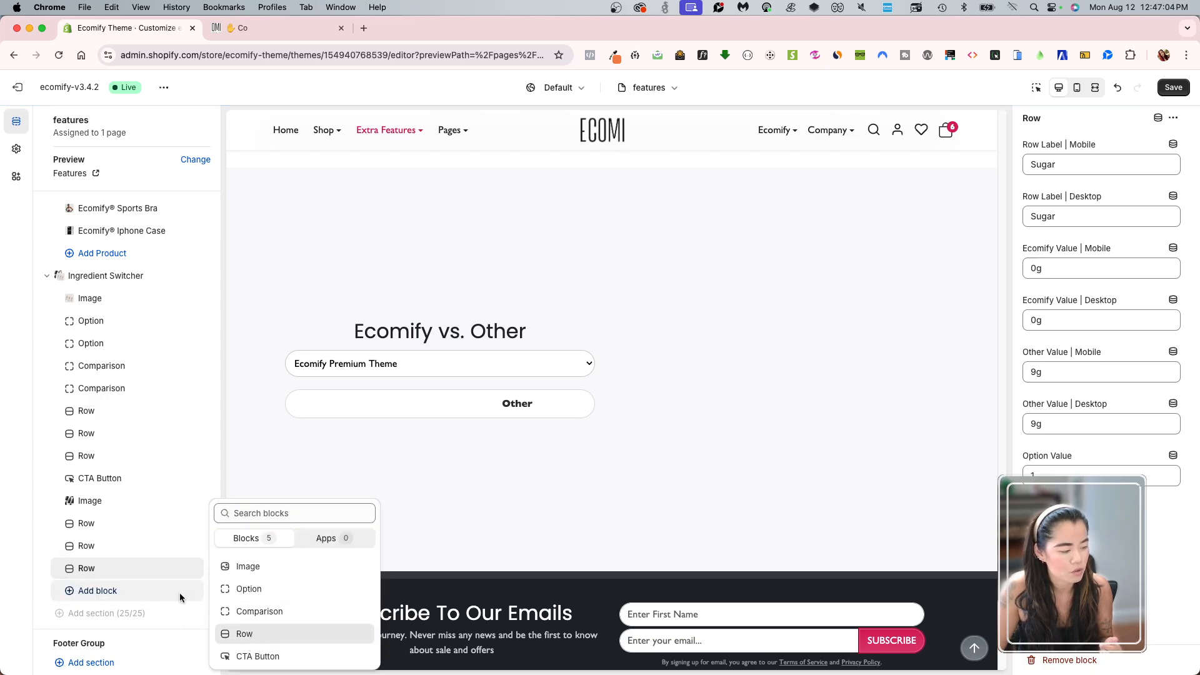
Set the option value of the first newly added Row block to 2.
left_click(88, 523)
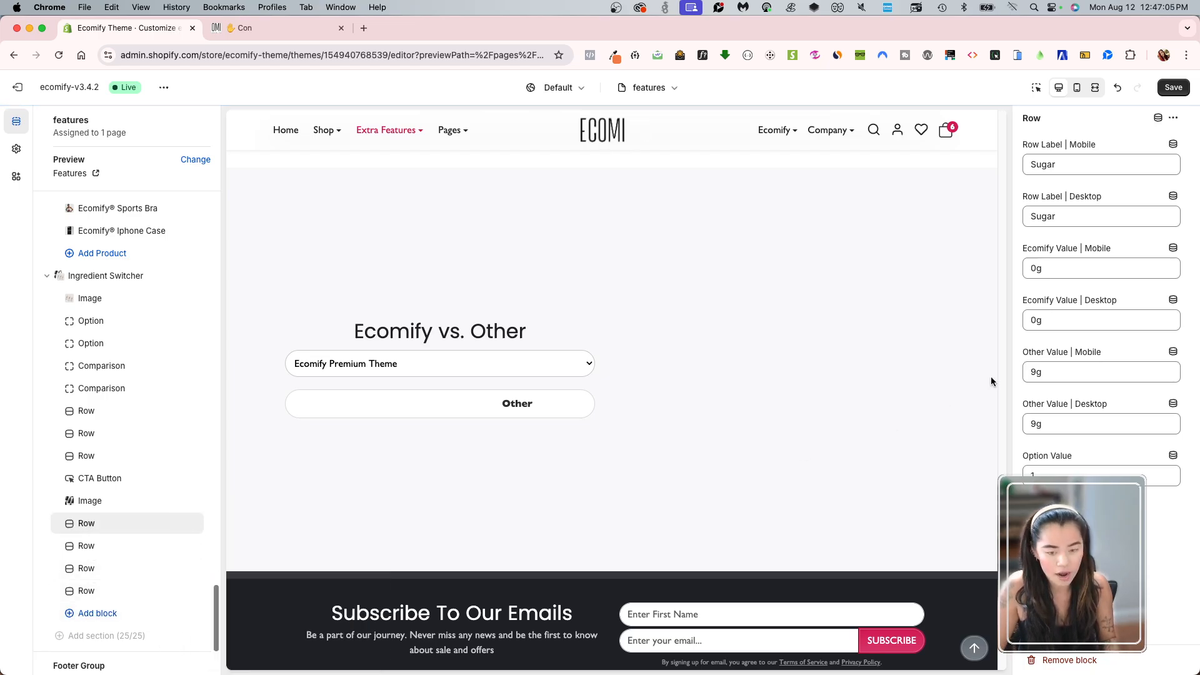
left_click(1037, 471)
type("4")
left_click(55, 503)
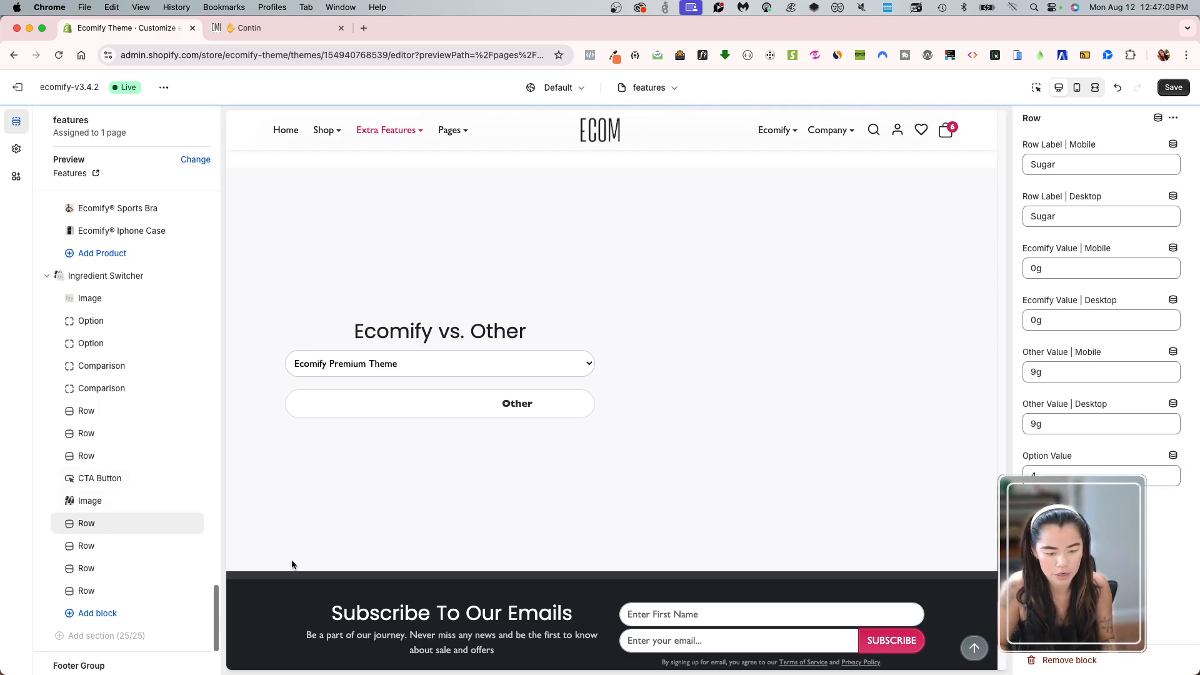
left_click_drag(1043, 474, 979, 473)
type("2")
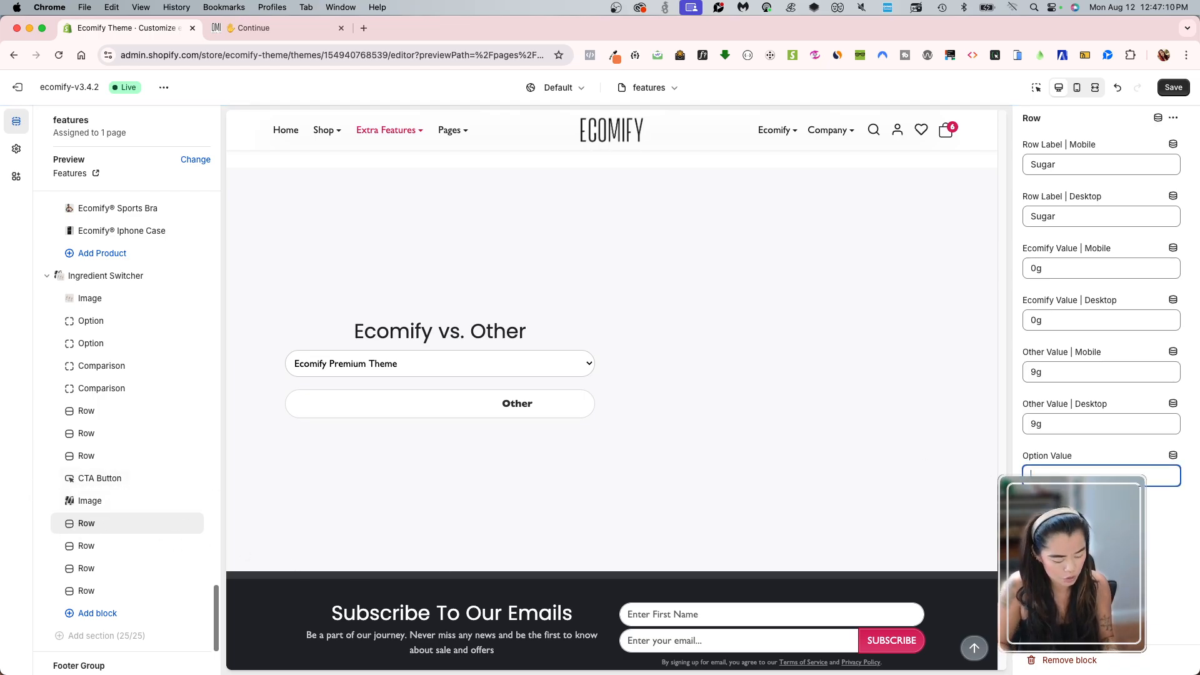
Set the option value of the other three new Row blocks to 2 and save.
left_click(88, 545)
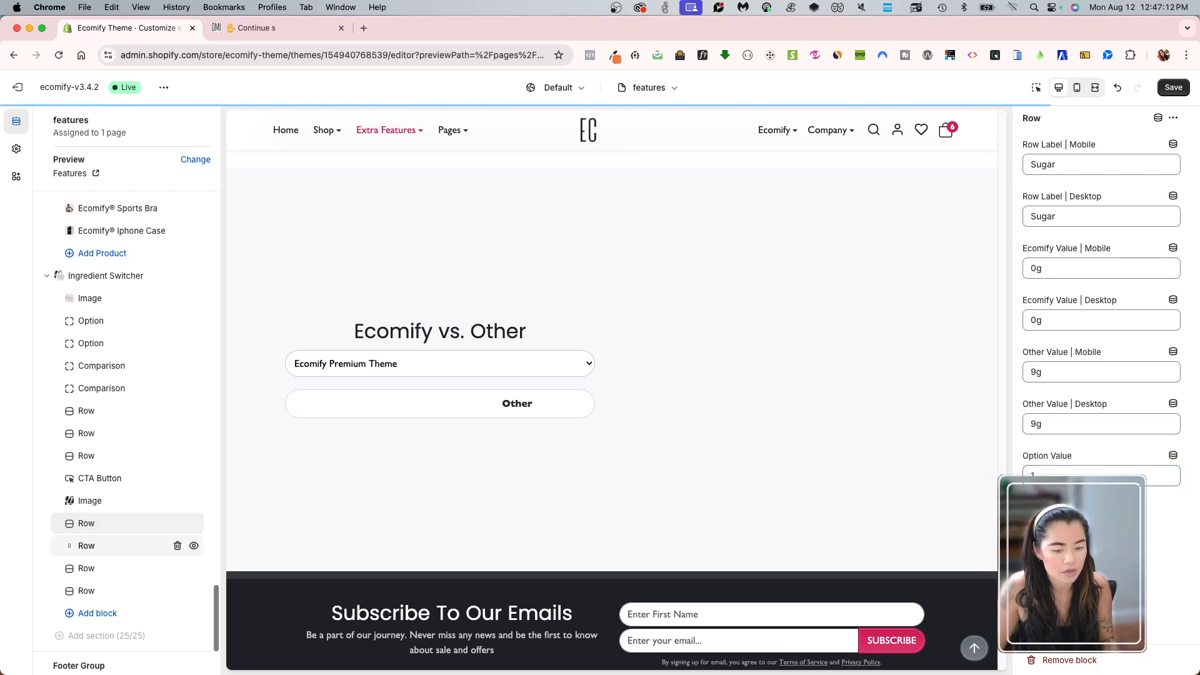
left_click(92, 567)
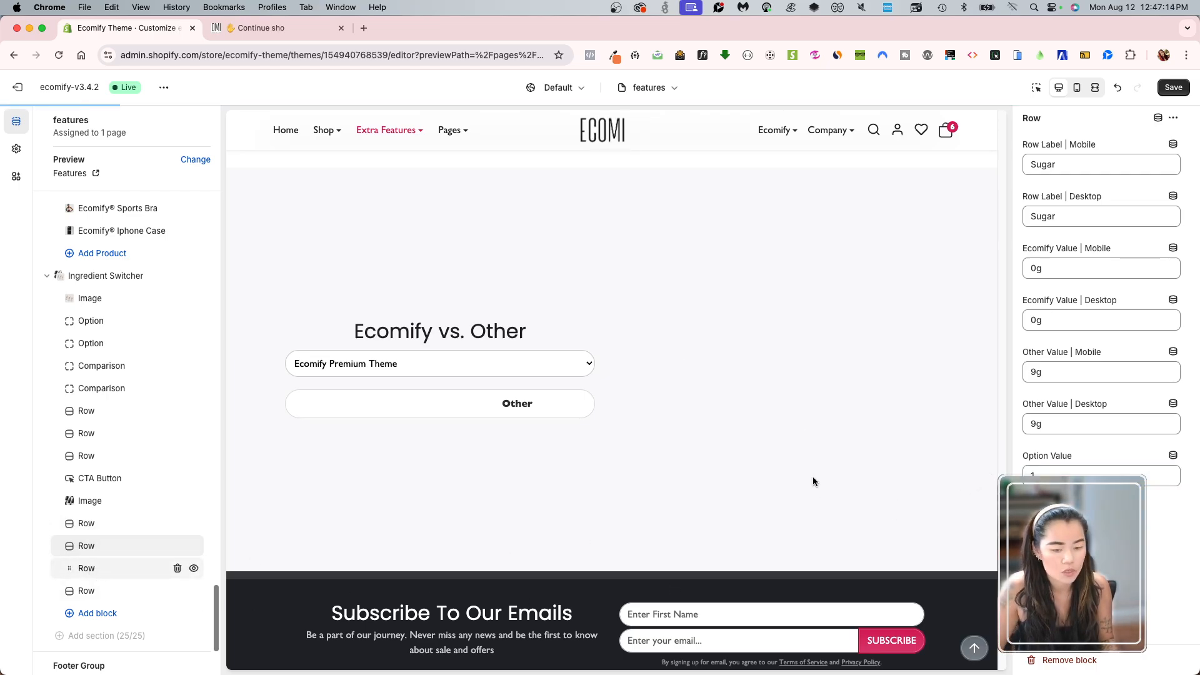
double_click(1035, 475)
type("2")
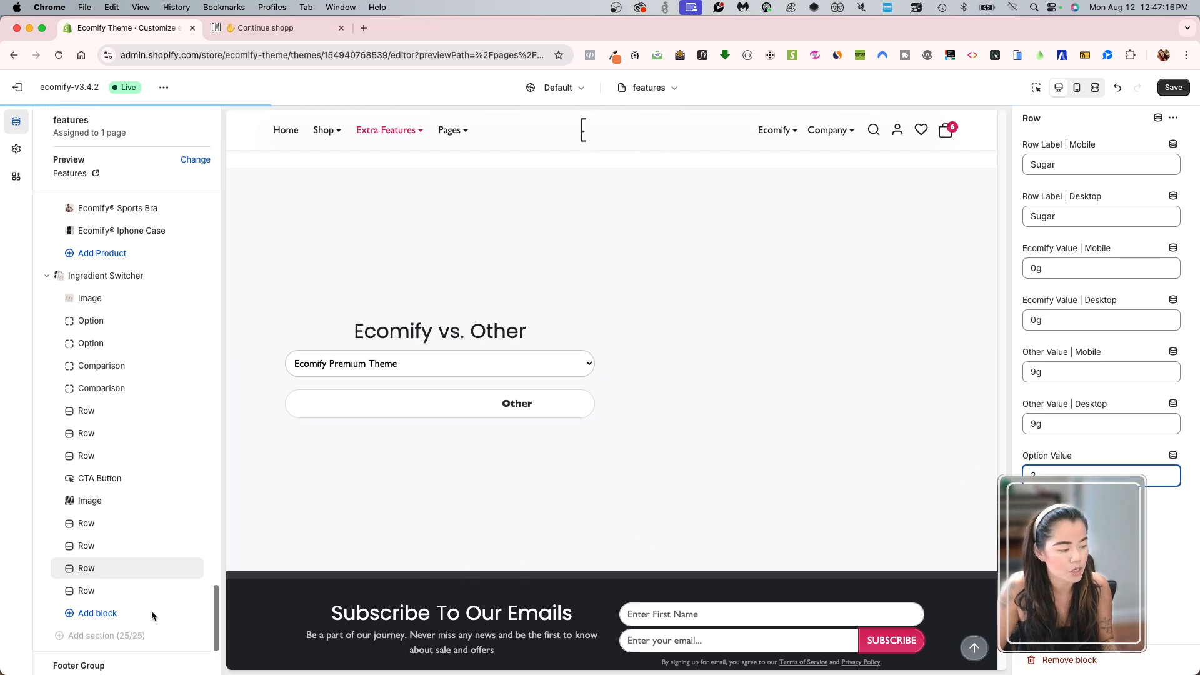
left_click(86, 591)
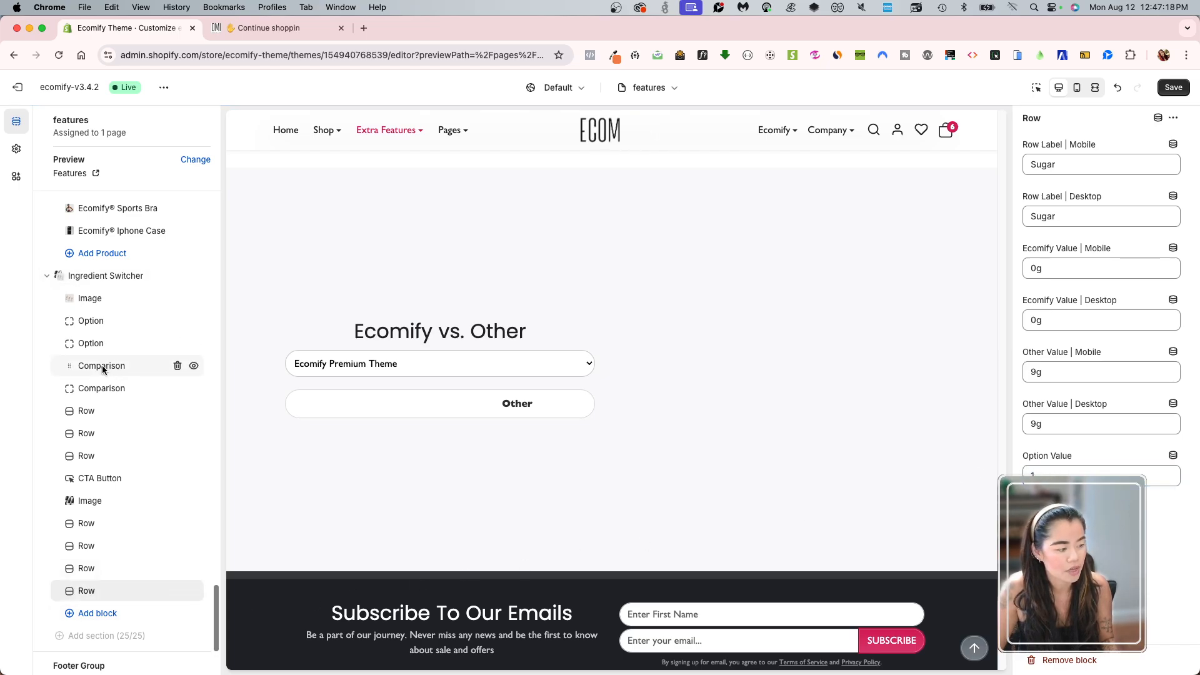
double_click(1035, 475)
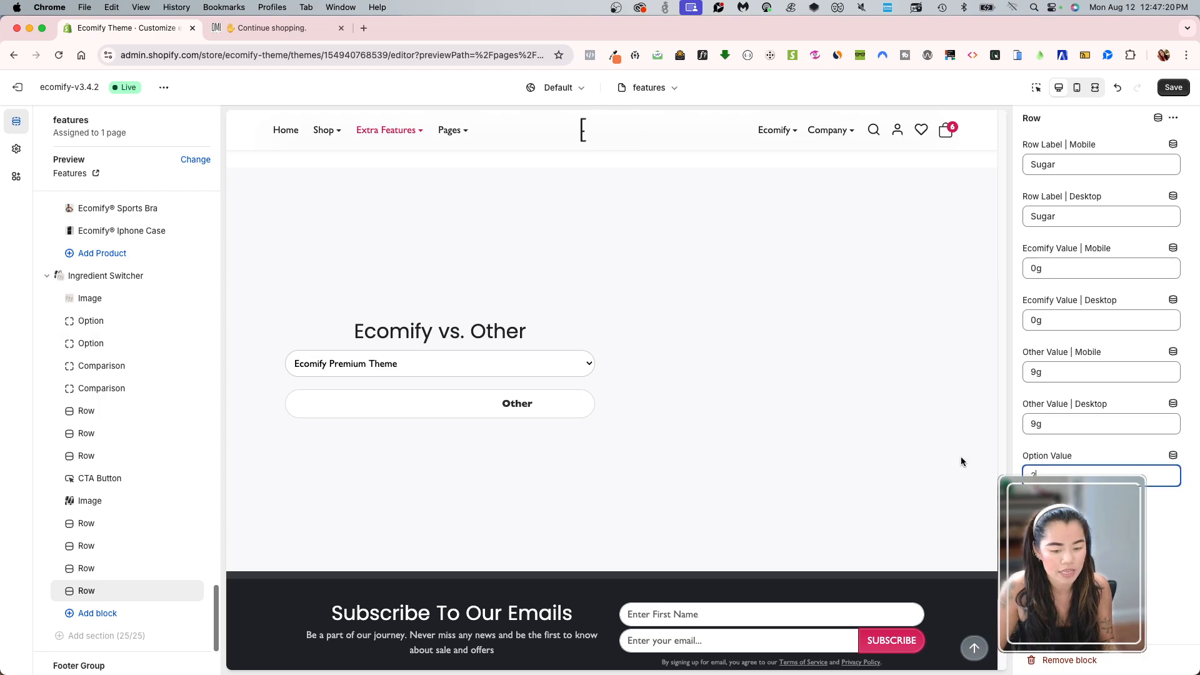
type("2")
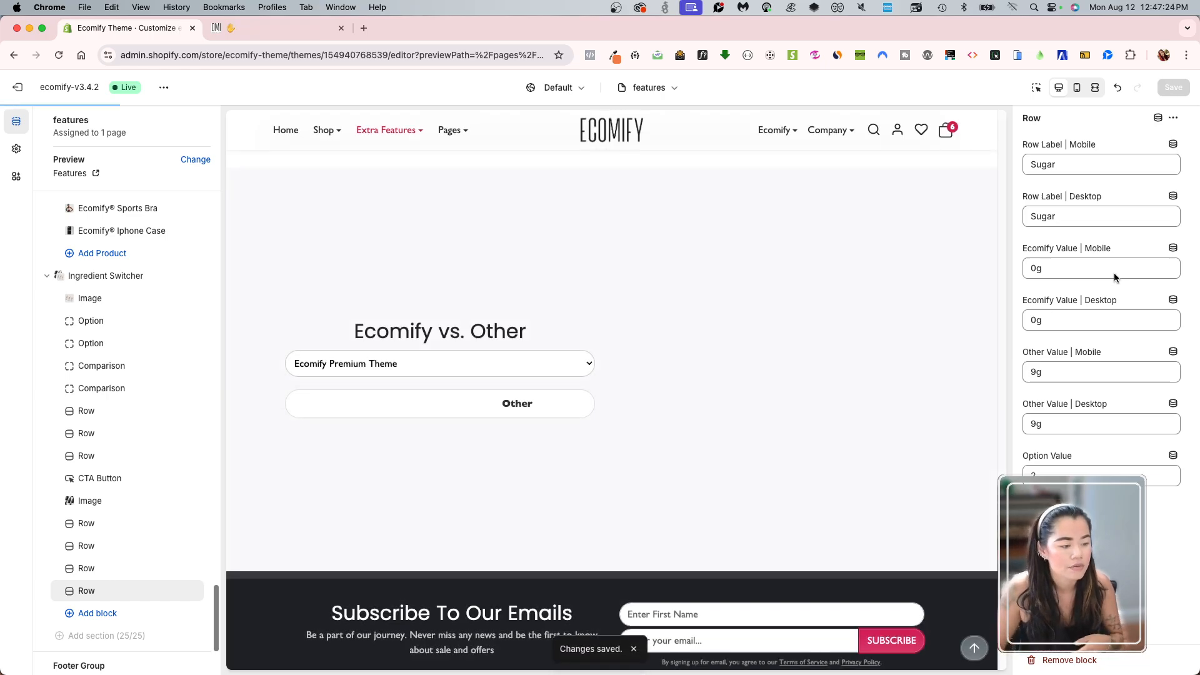
Set the mobile row label of the last Row block to "transfat".
double_click(1040, 165)
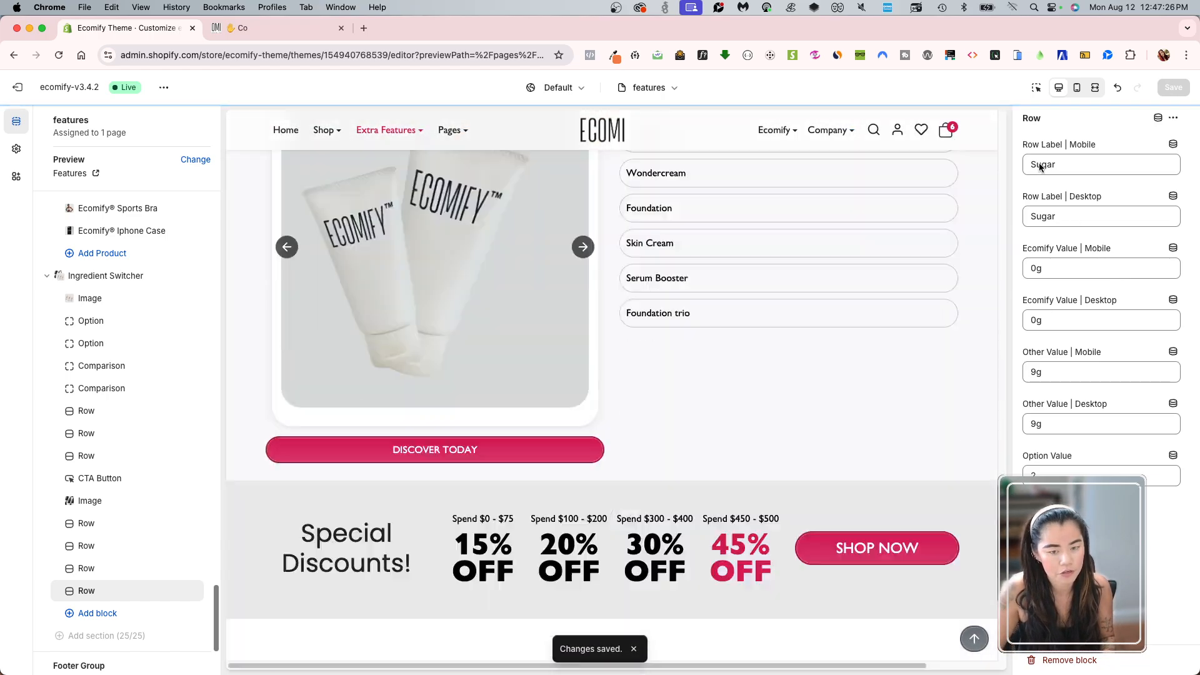
type("tranms")
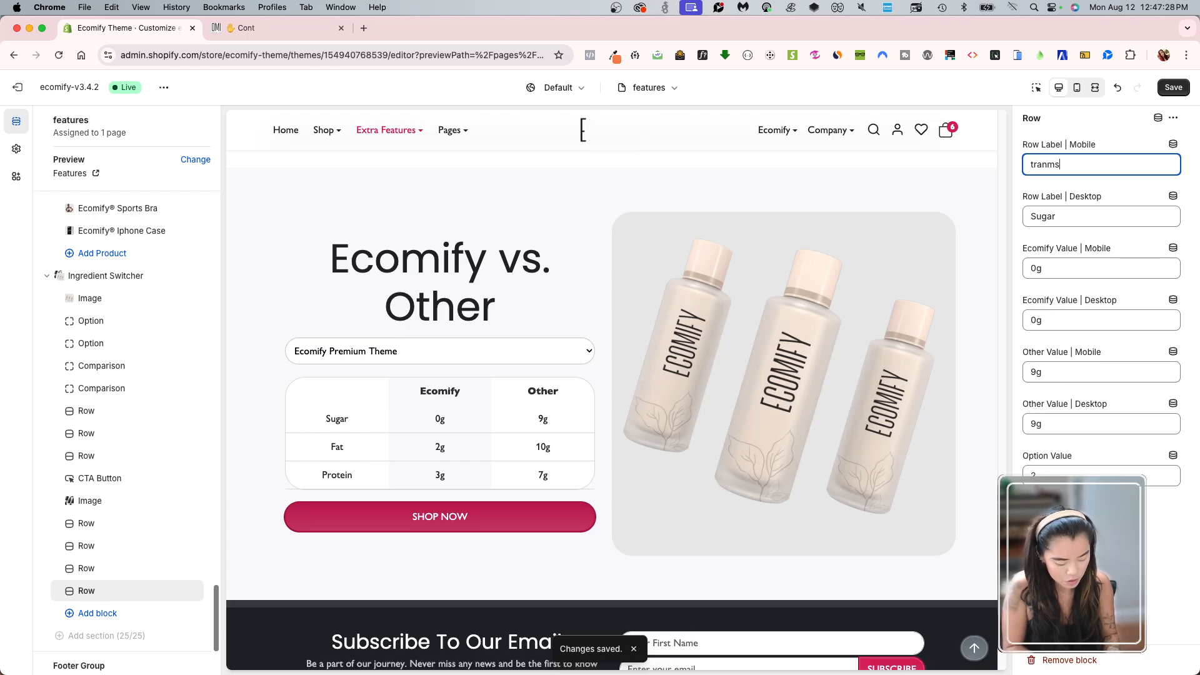
key("BackSpace")
key("BackSpace")
type("sfda\\")
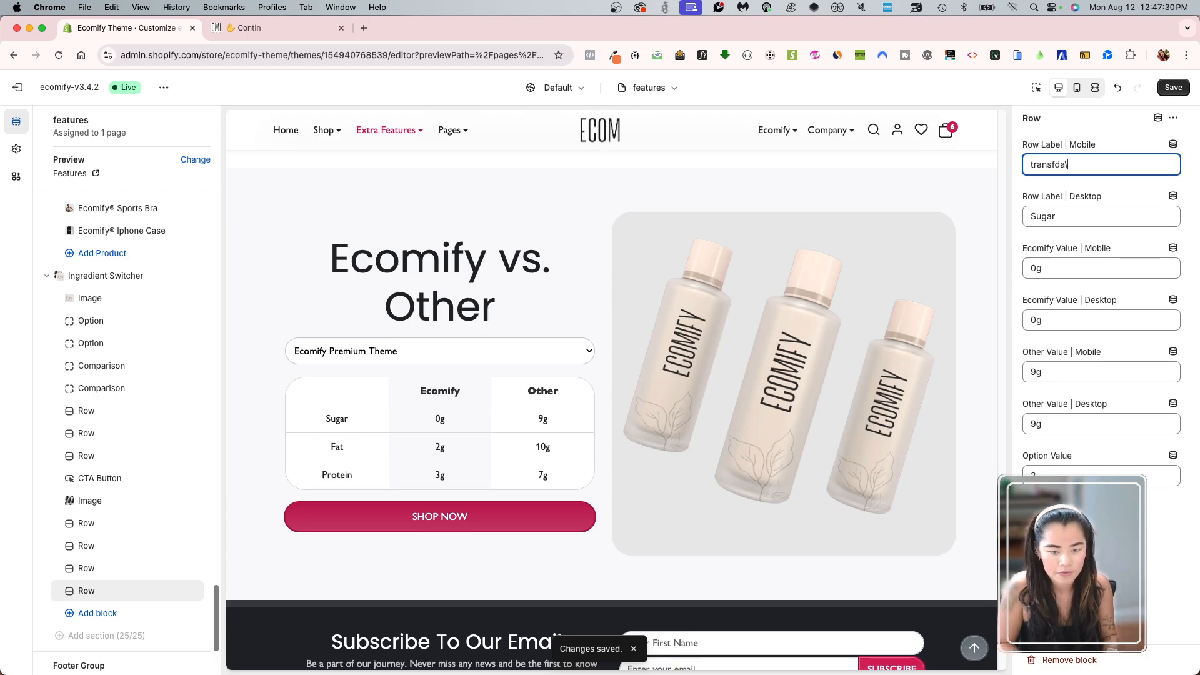
key("BackSpace")
key("BackSpace")
key("BackSpace")
type("at")
Set the mobile row label of the third new Row block to "fat".
left_click(92, 567)
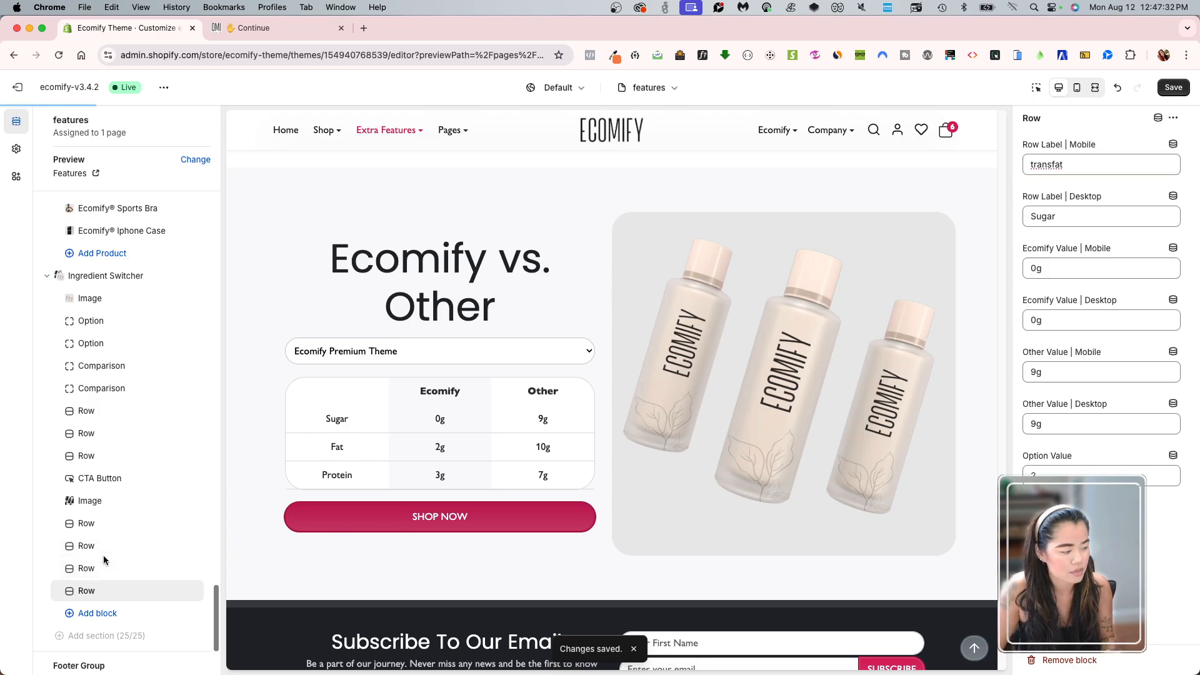
left_click(1047, 164)
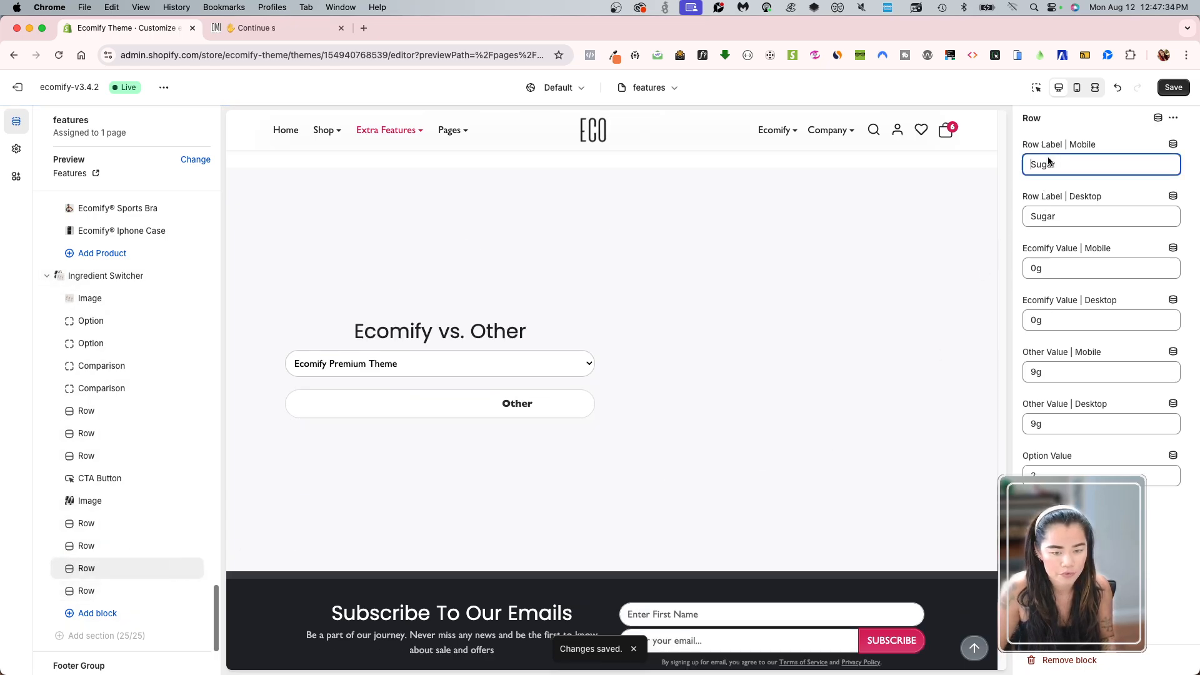
double_click(1047, 163)
type("fat")
Set the mobile row label of the second new Row block to "crude" and save.
left_click(86, 546)
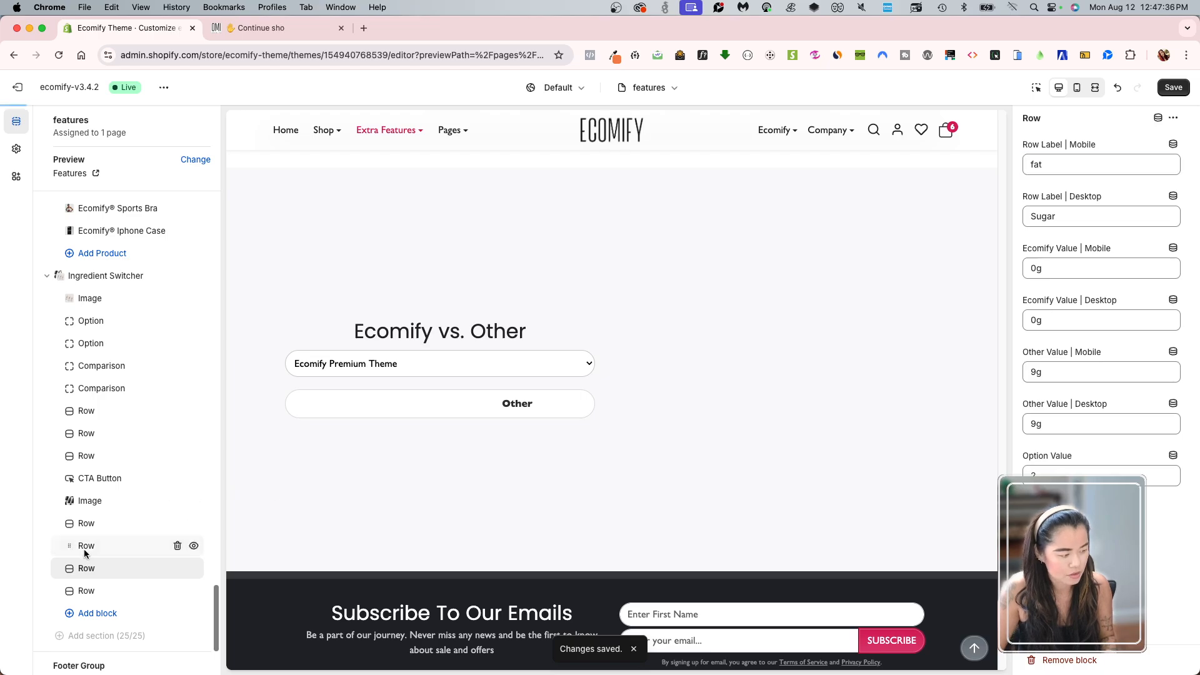
left_click(1099, 164)
key("BackSpace")
key("BackSpace")
key("BackSpace")
key("BackSpace")
key("BackSpace")
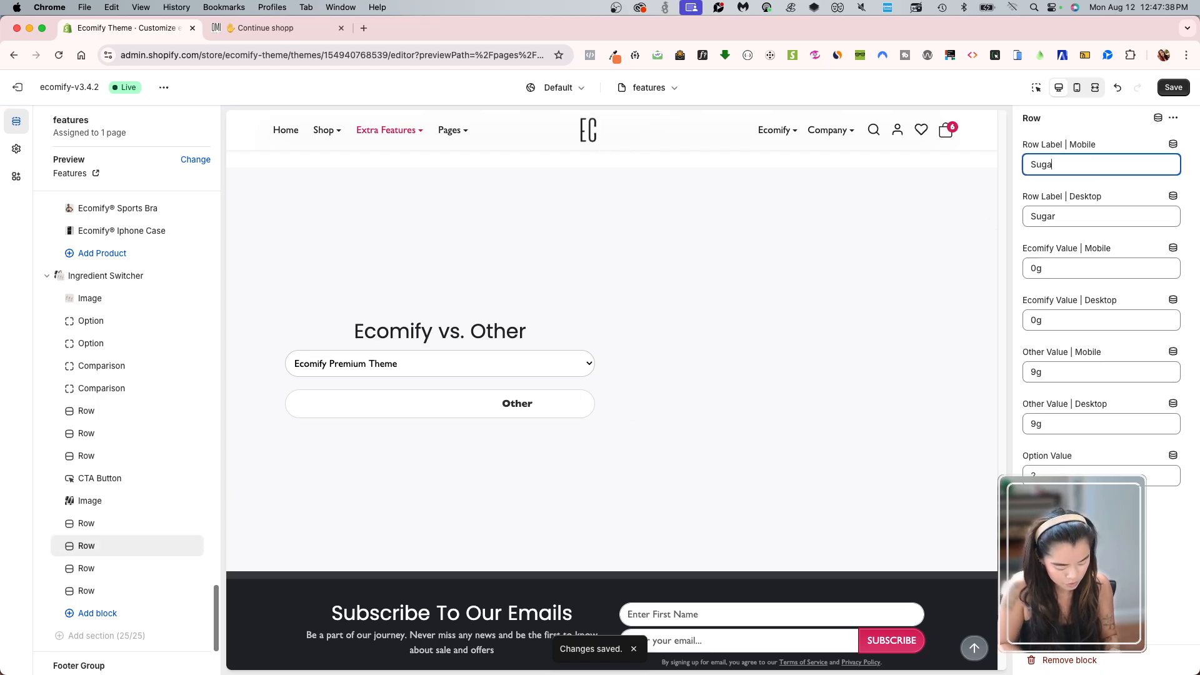
type("crude")
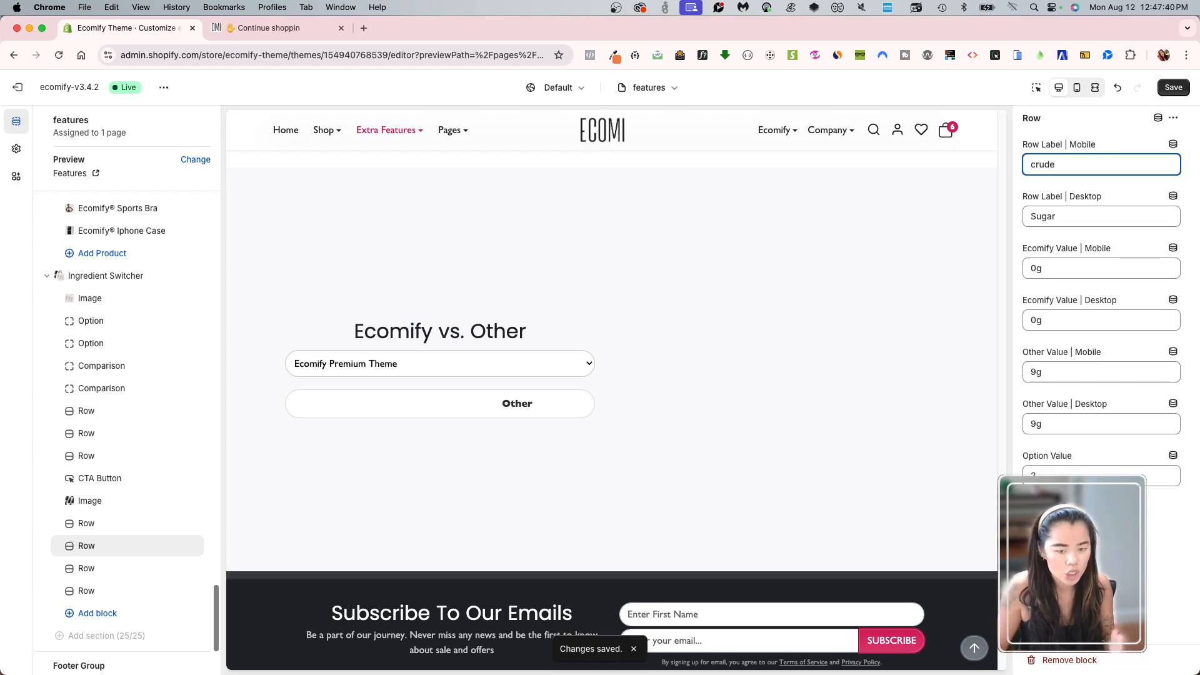
left_click(1173, 88)
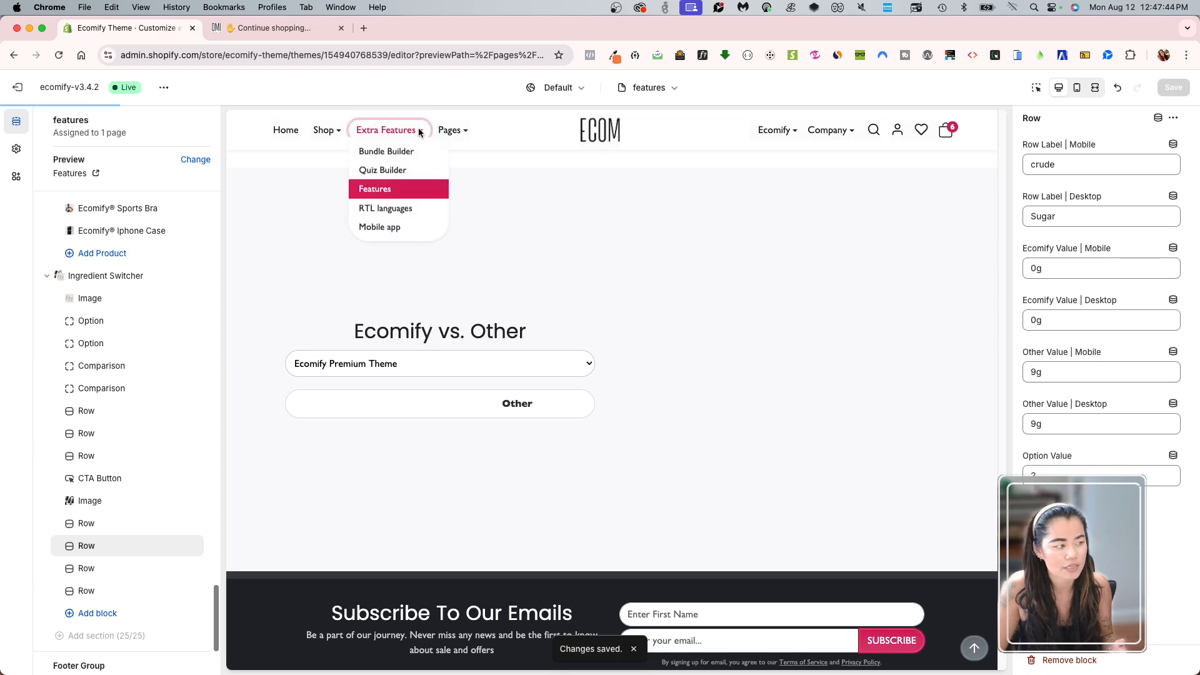
left_click(418, 130)
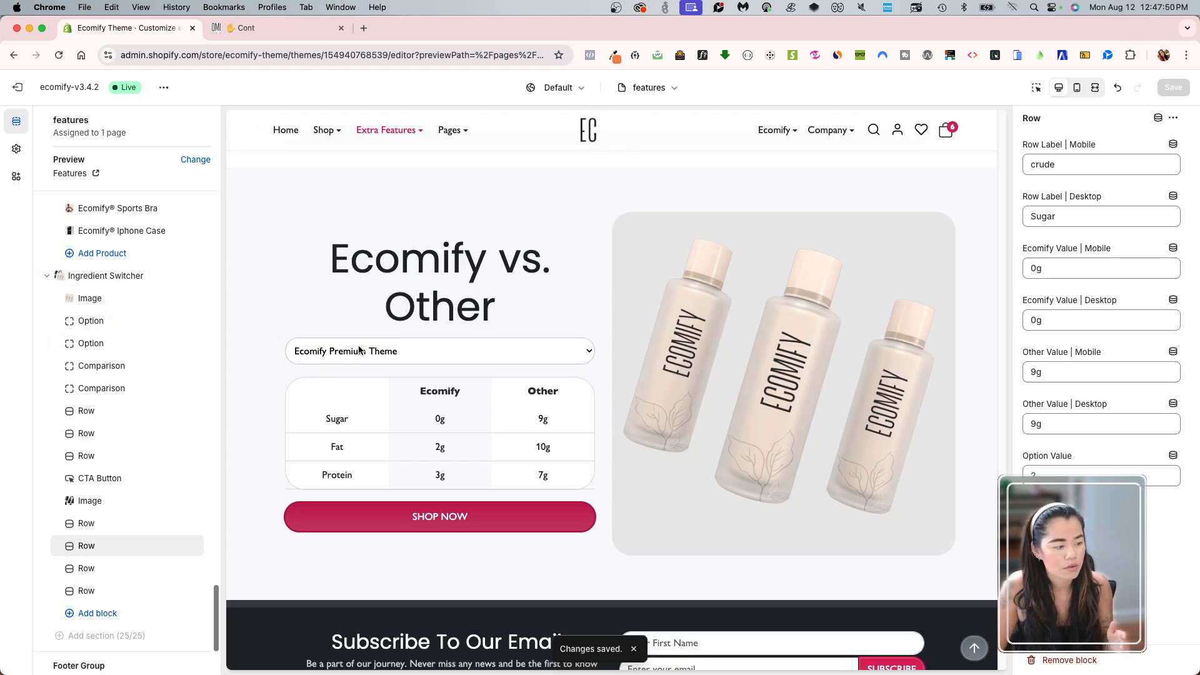
Check both comparison options in the preview, ending on "ecomify theme", and look at the first existing Row block's settings.
left_click(315, 353)
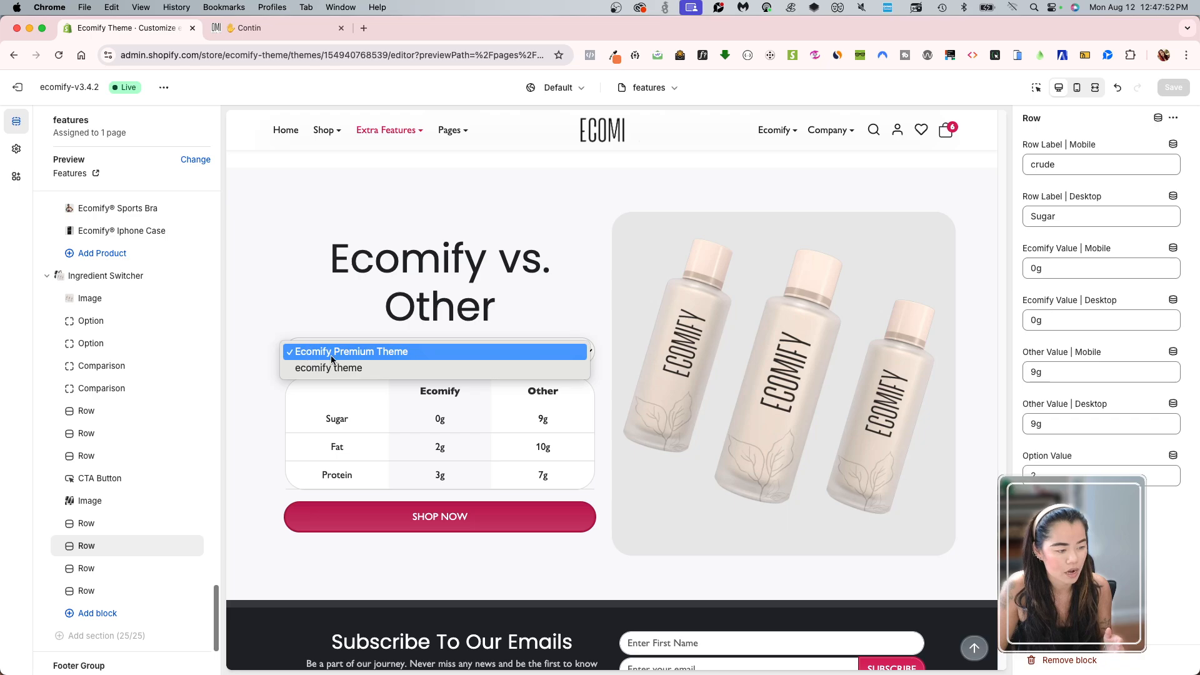
left_click(297, 351)
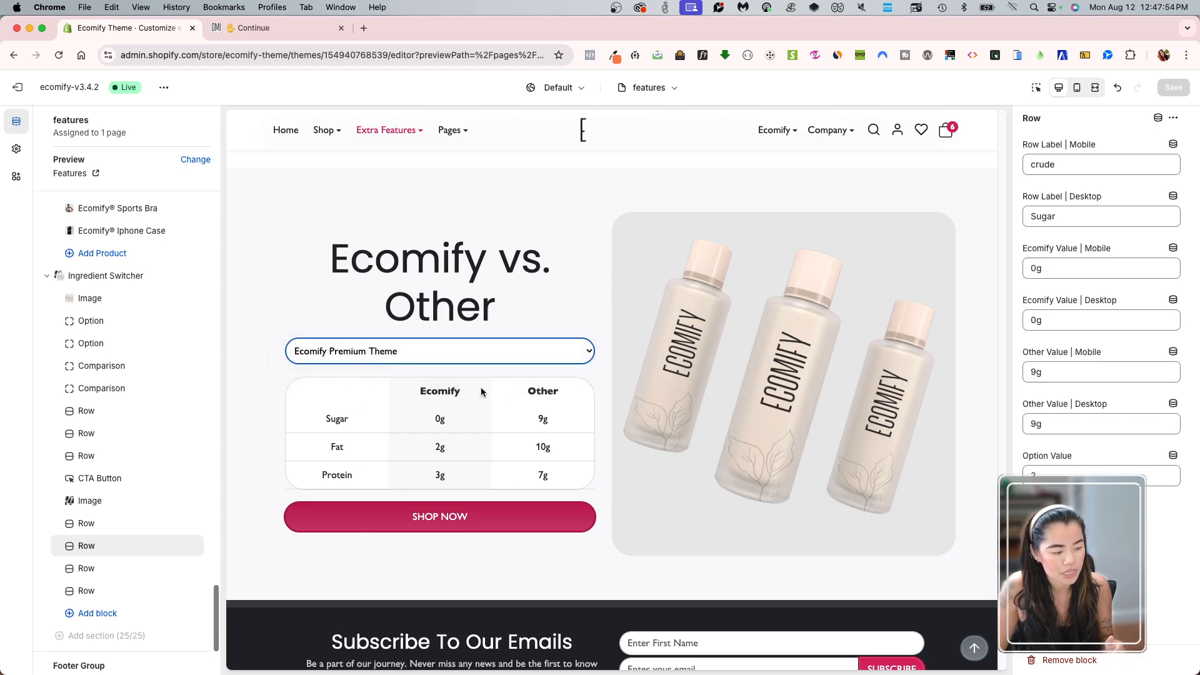
left_click(128, 412)
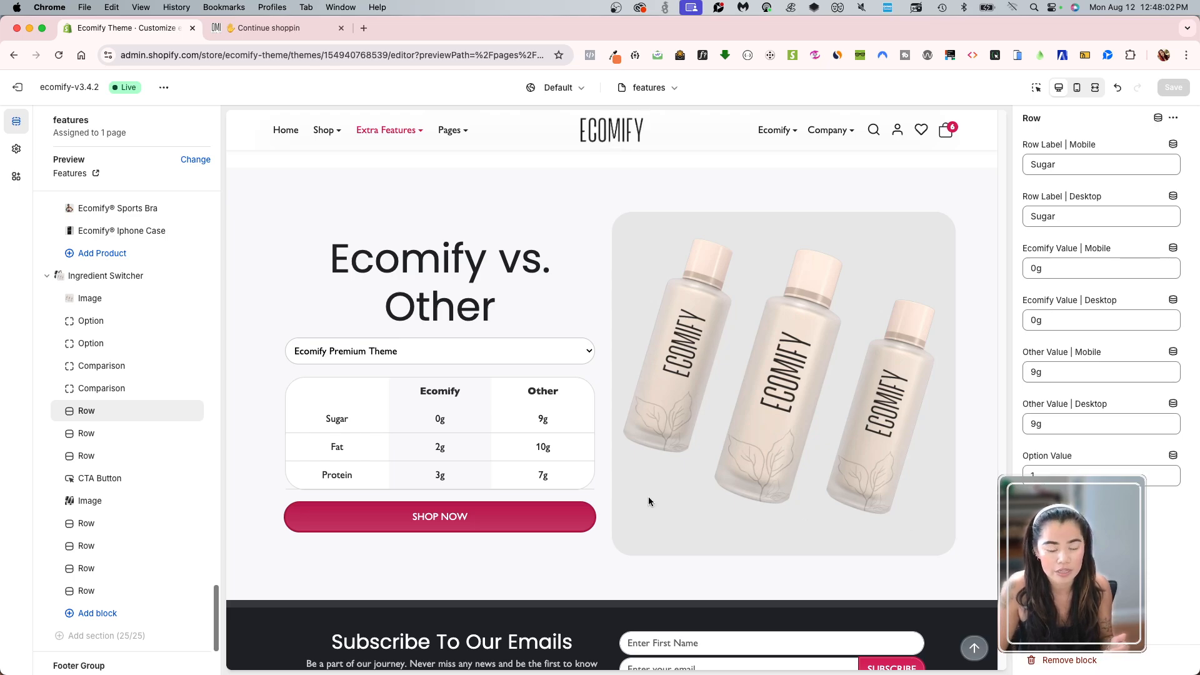
left_click(360, 352)
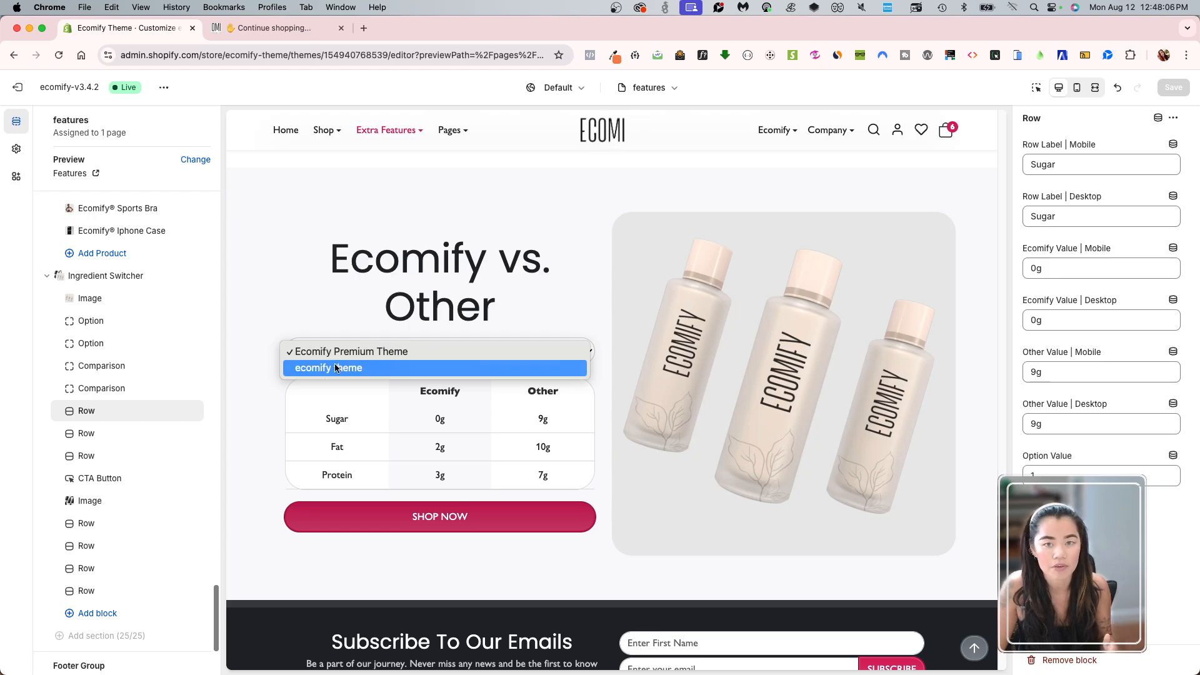
left_click(335, 368)
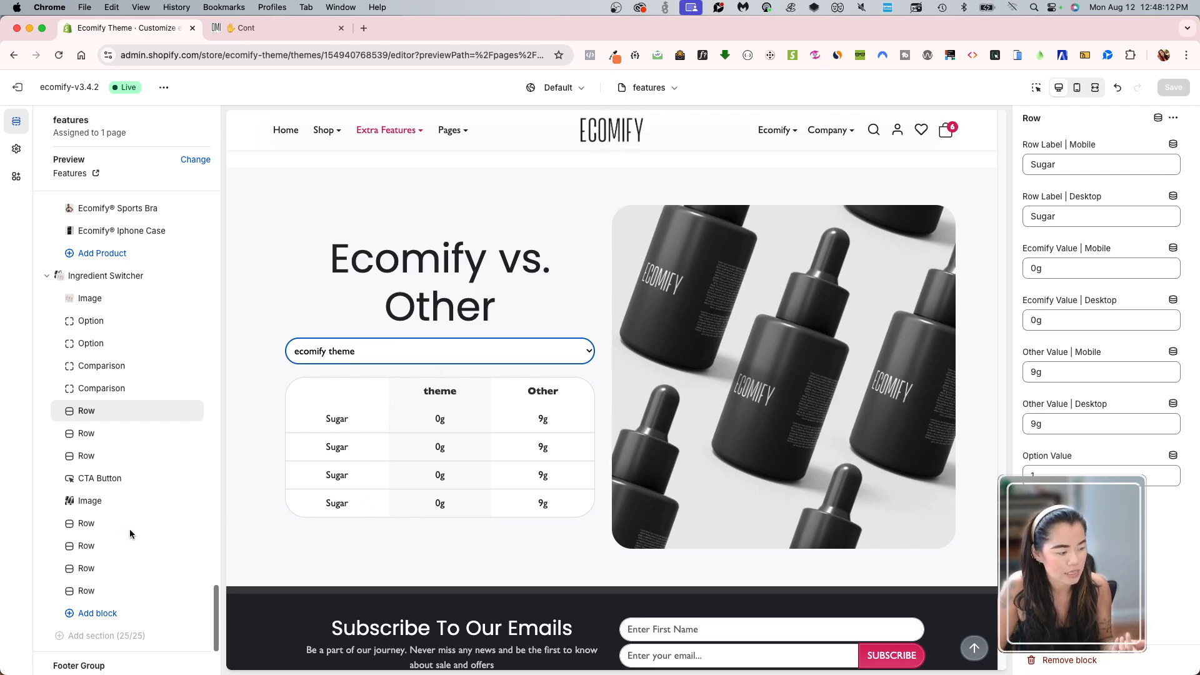
Review the label and option value settings of the four new Row blocks against the preview table.
left_click(98, 522)
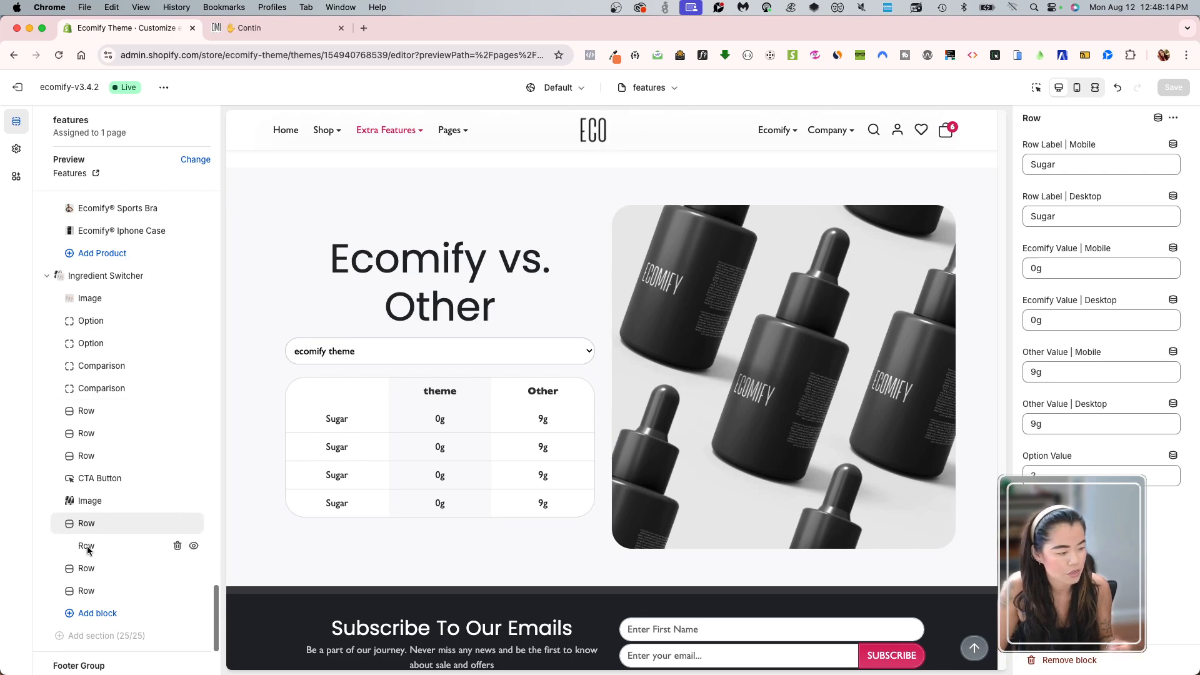
left_click(96, 547)
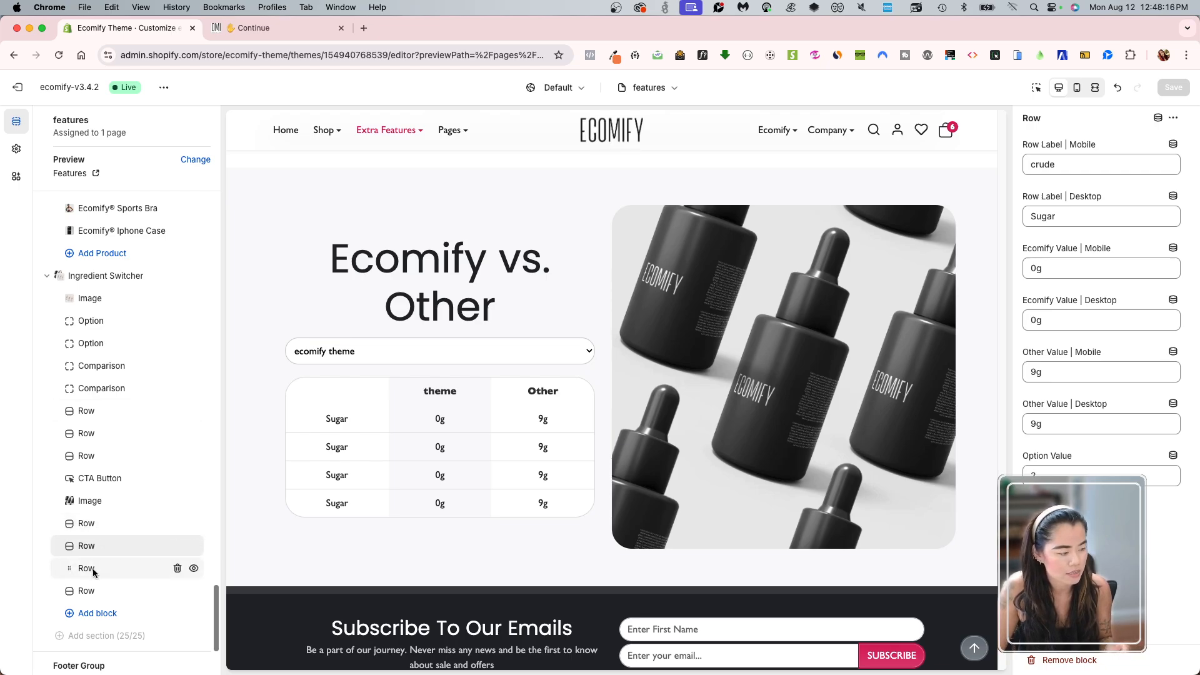
left_click(92, 568)
left_click(89, 592)
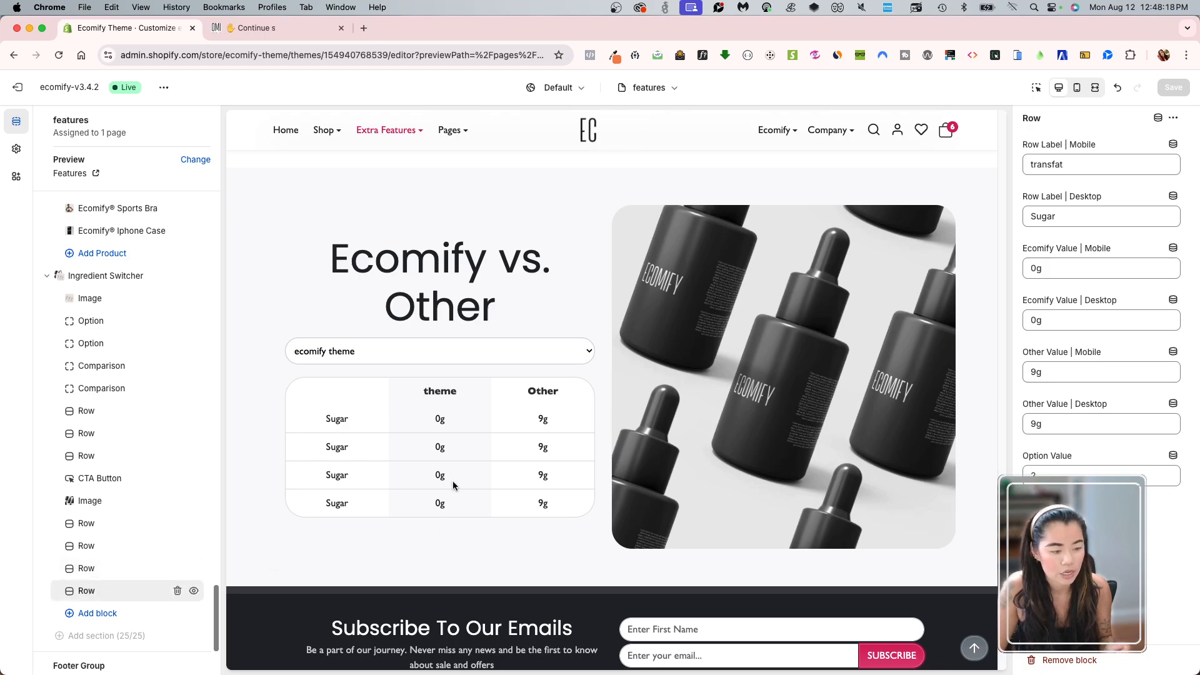
scroll(470, 516, "down", 5)
Reload the live Features page and switch its comparison dropdown to "ecomify theme" to examine the rows.
left_click(300, 28)
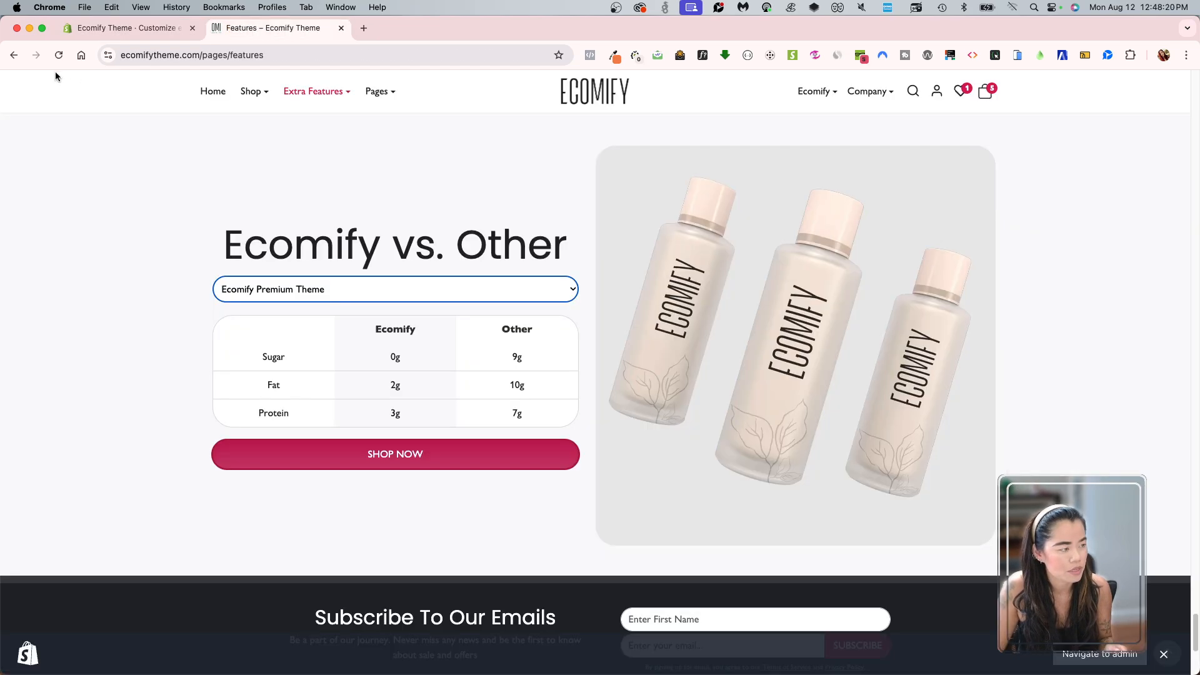
left_click(59, 57)
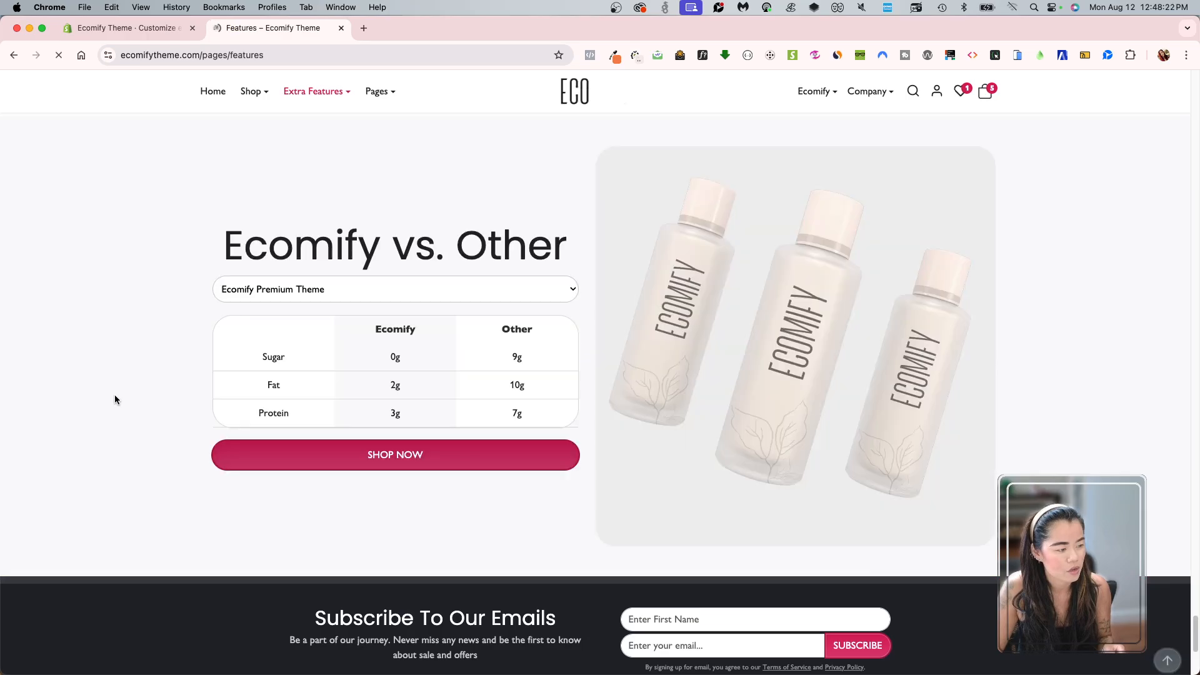
left_click(331, 293)
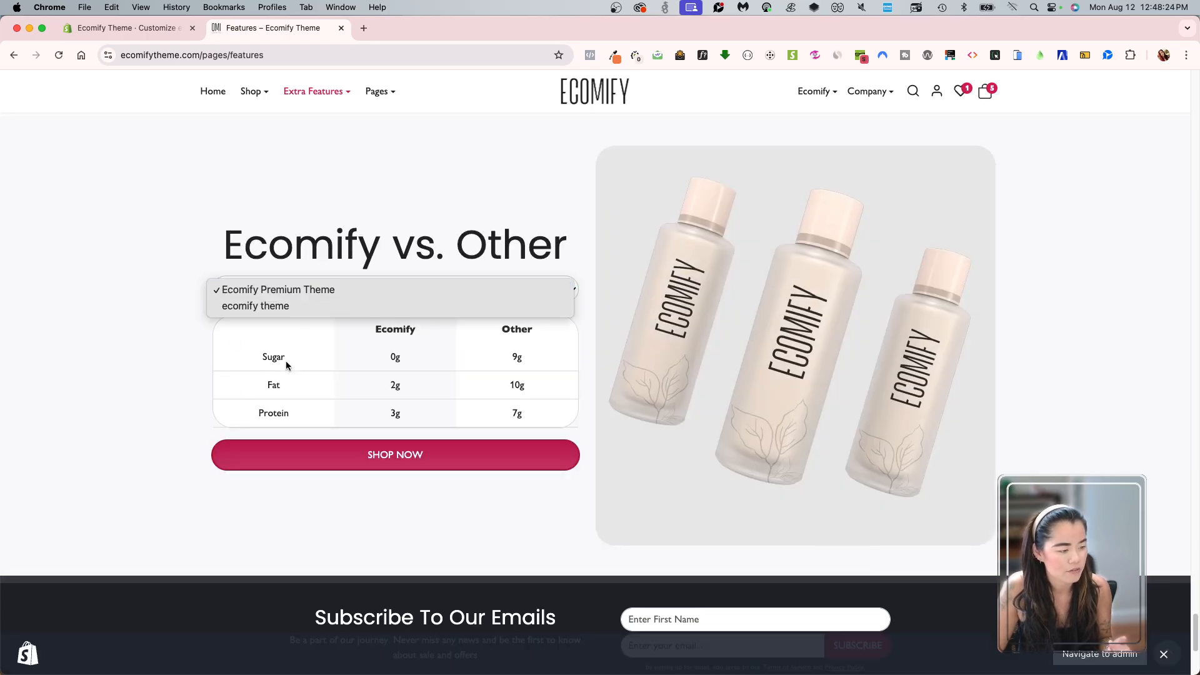
left_click(284, 306)
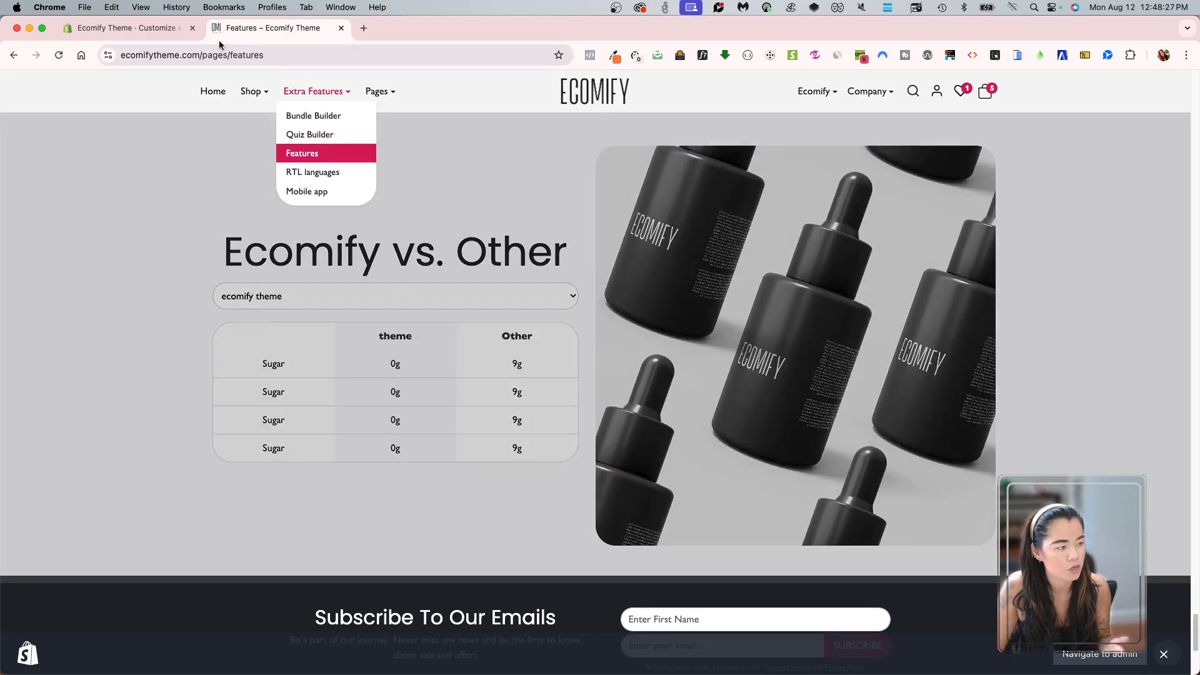
Return to the theme editor and set the desktop row label of the second new Row block to "crude".
left_click(128, 27)
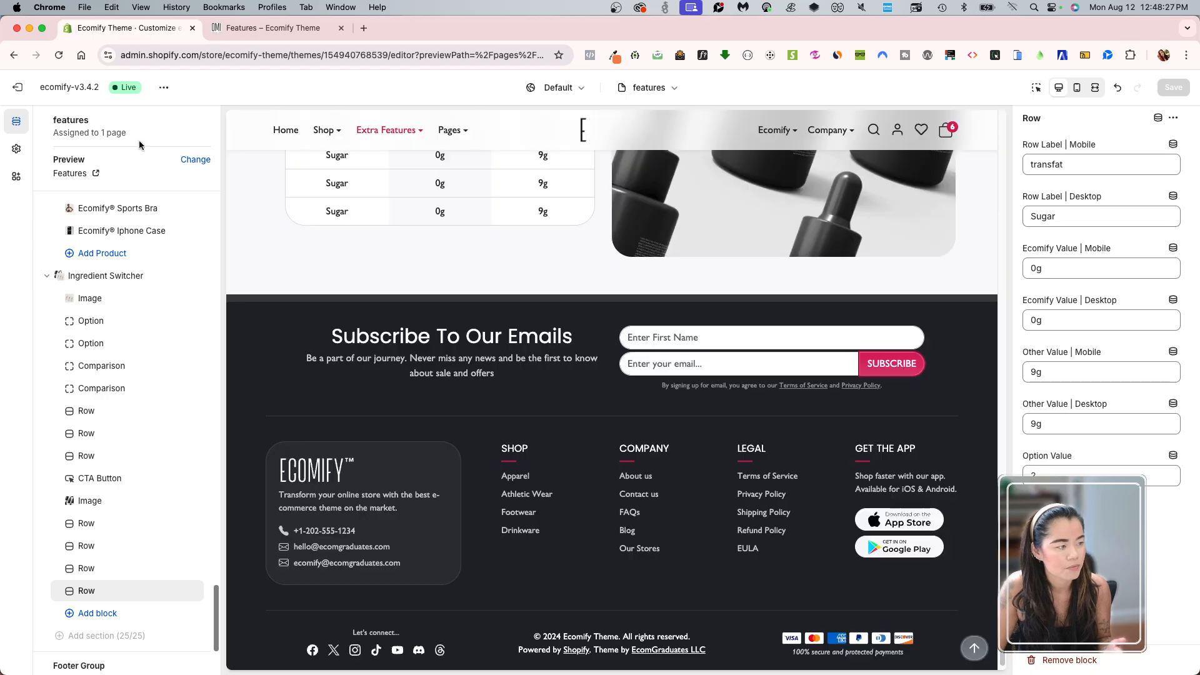
left_click(91, 523)
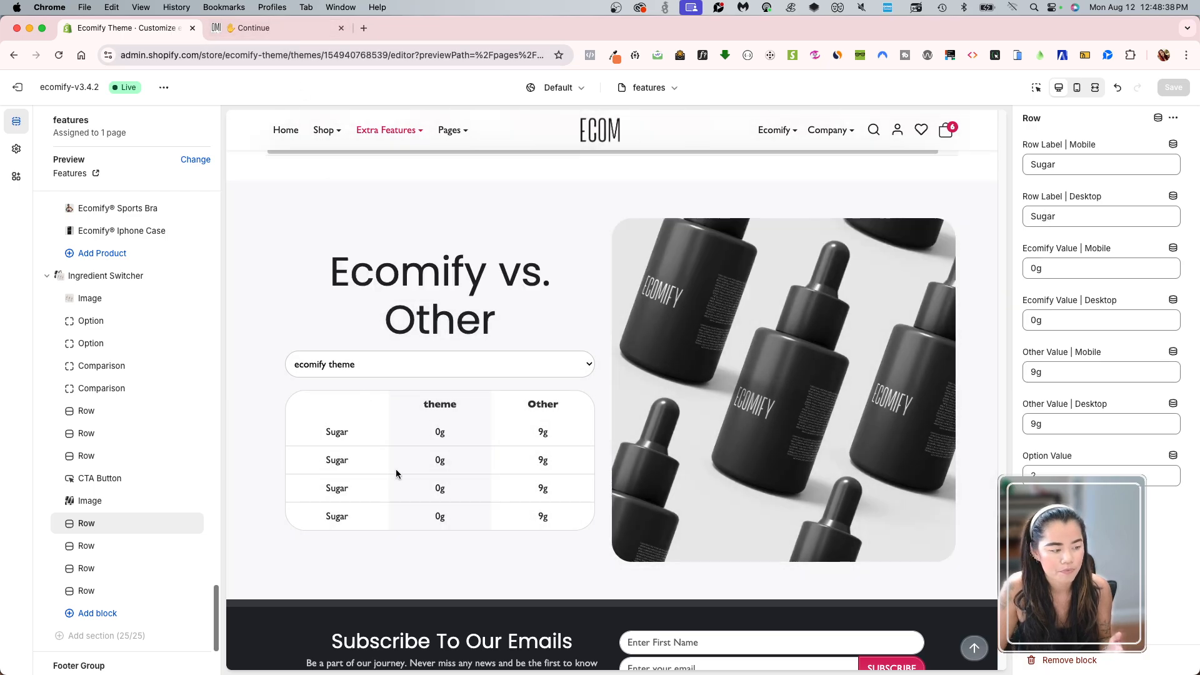
double_click(1053, 216)
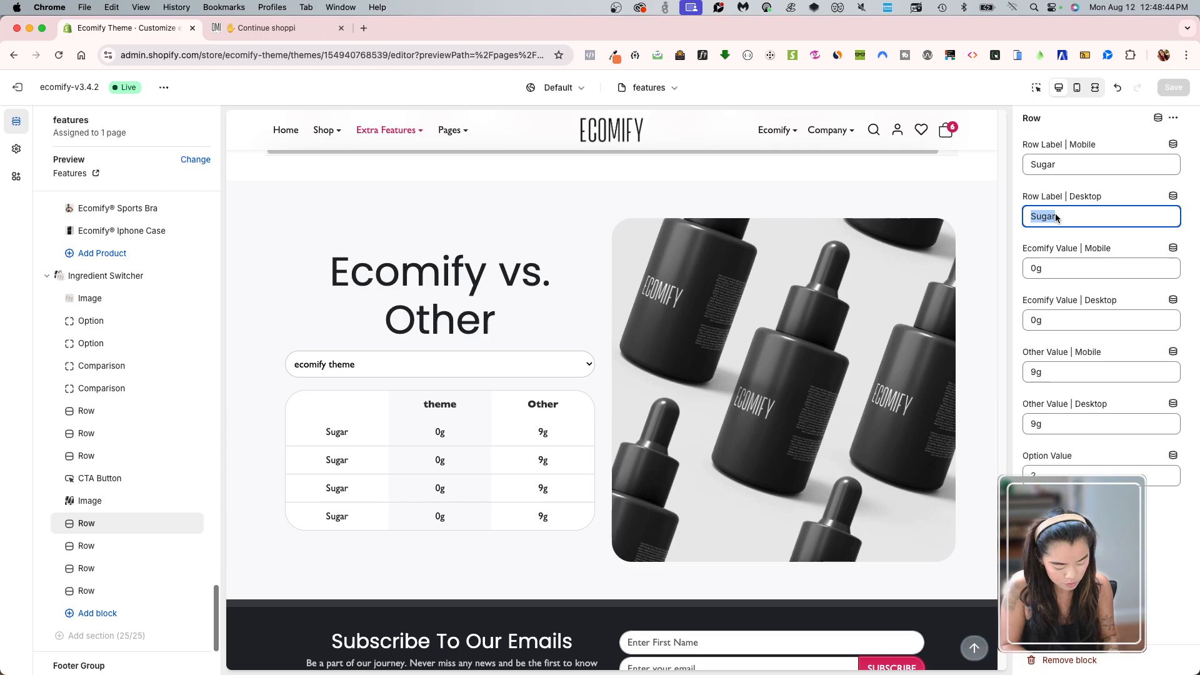
left_click(81, 546)
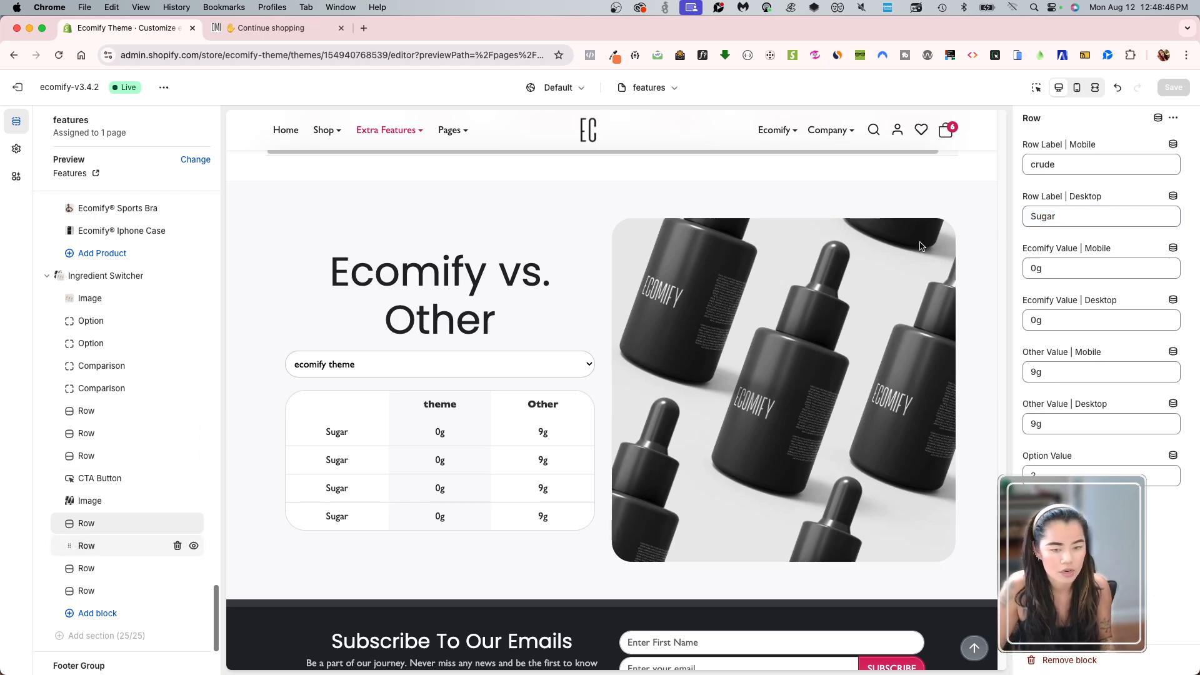
double_click(1057, 164)
key("cmd+c")
double_click(1043, 216)
key("cmd+v")
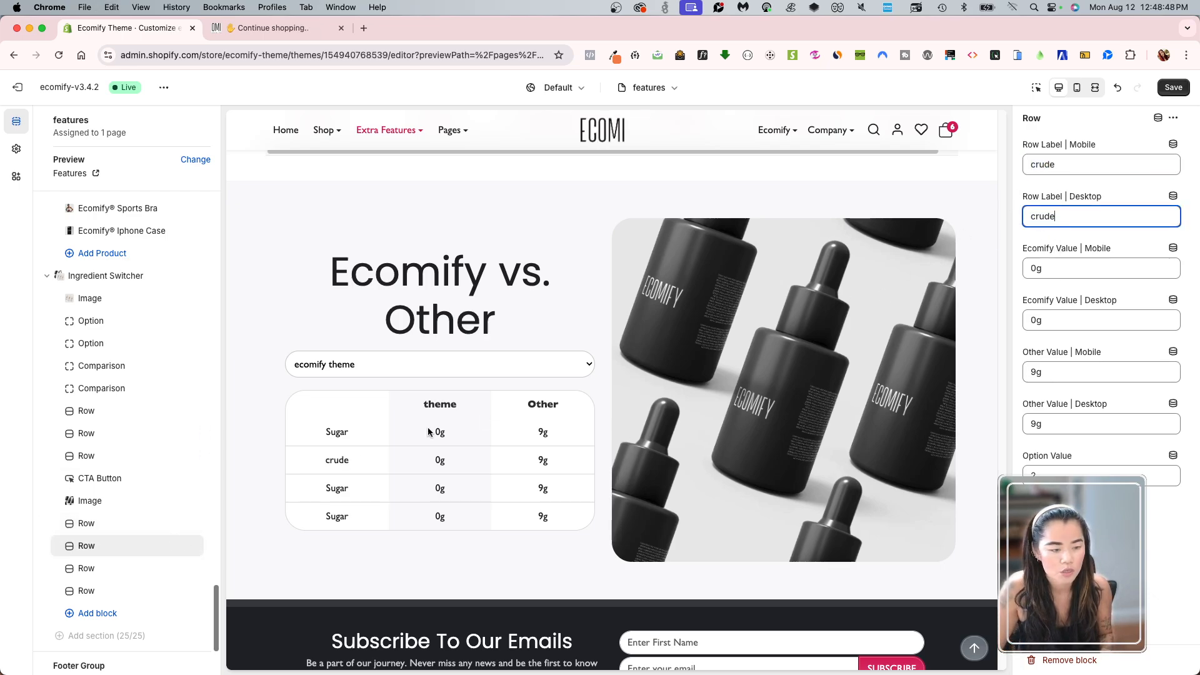
Set the desktop row label of the third new Row block to "fat".
left_click(96, 565)
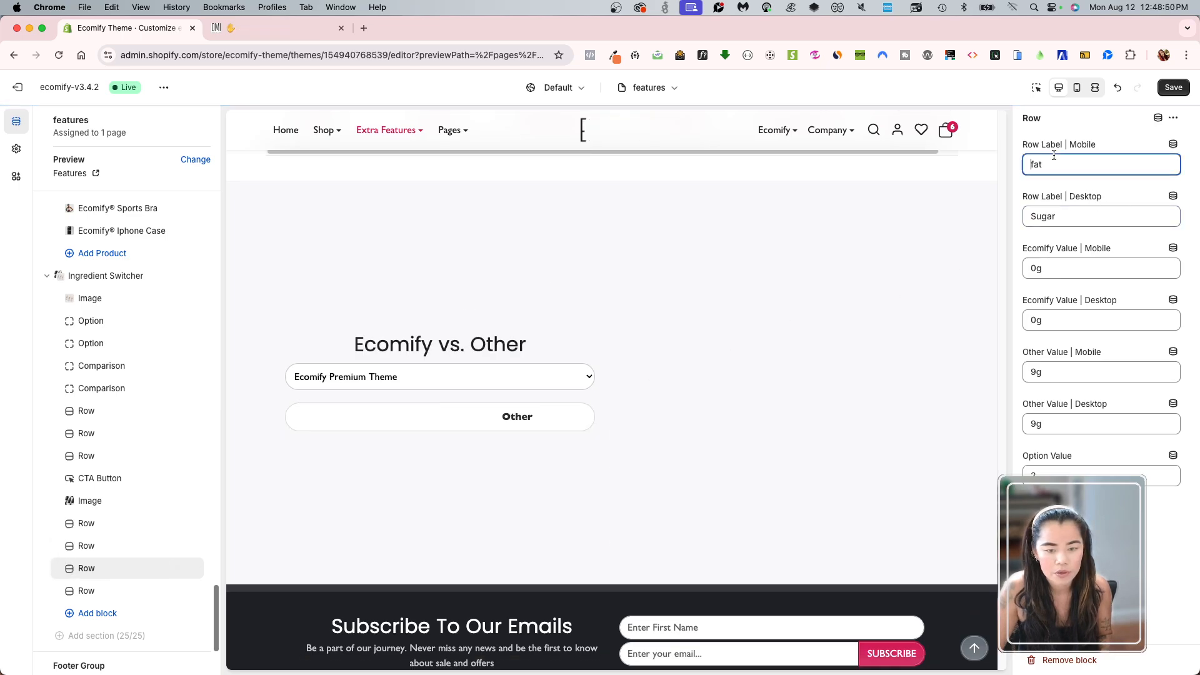
double_click(1050, 164)
double_click(1059, 219)
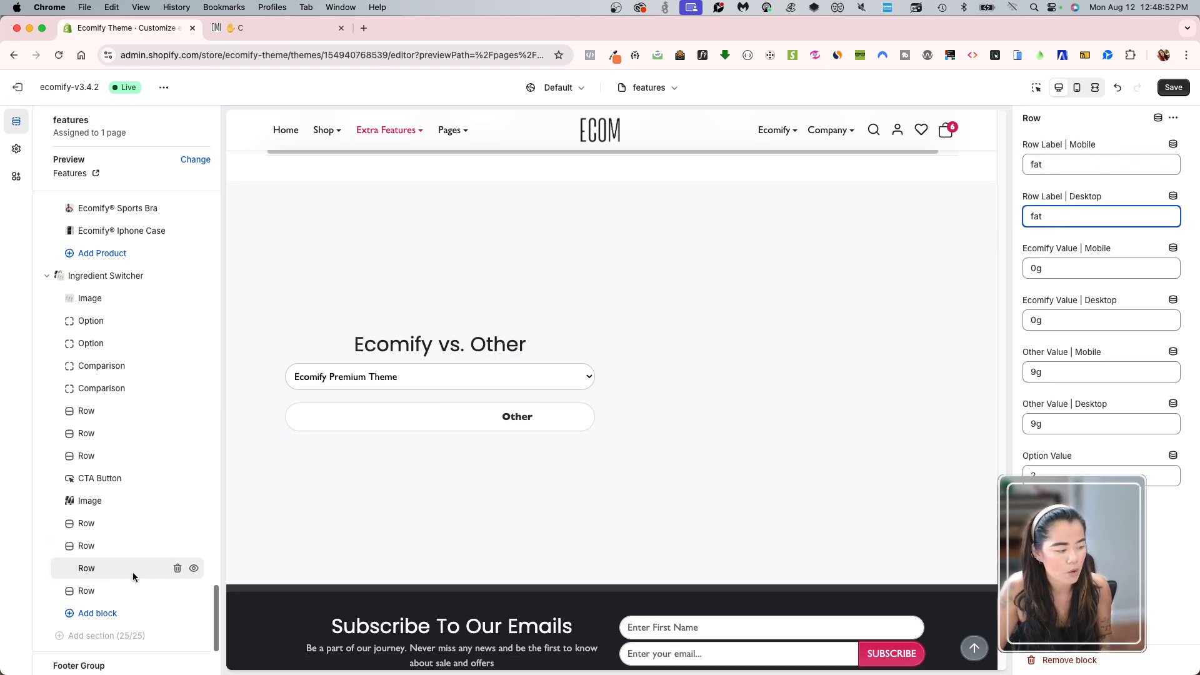
Set the desktop row label of the last Row block to "transfat" and save.
left_click(94, 590)
left_click(1035, 218)
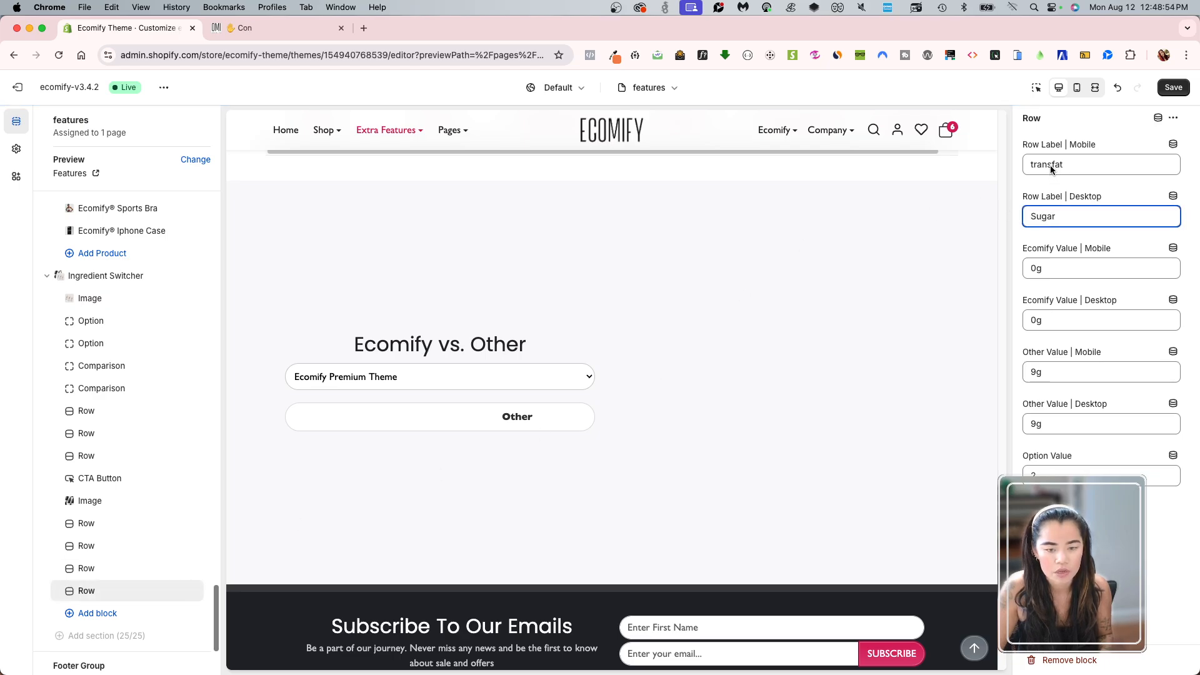
double_click(1050, 165)
key("super+c")
double_click(1047, 218)
key("super+v")
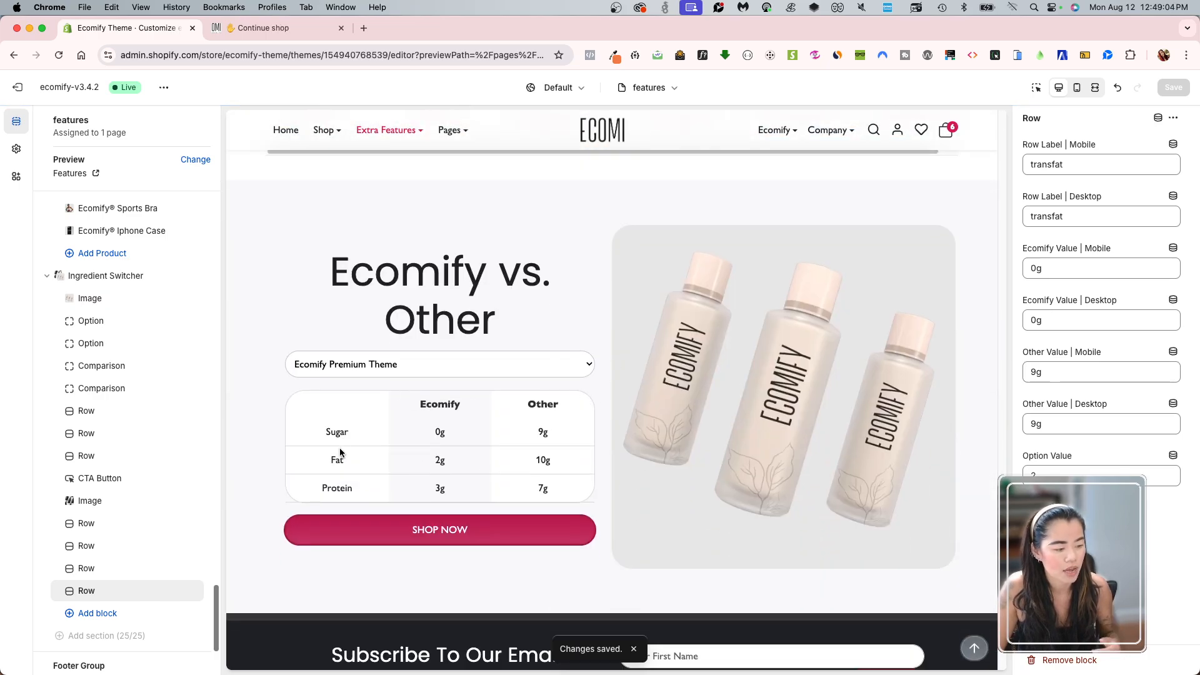
Compare the labels and option values of the original Row blocks with those of the new Row blocks.
left_click(84, 413)
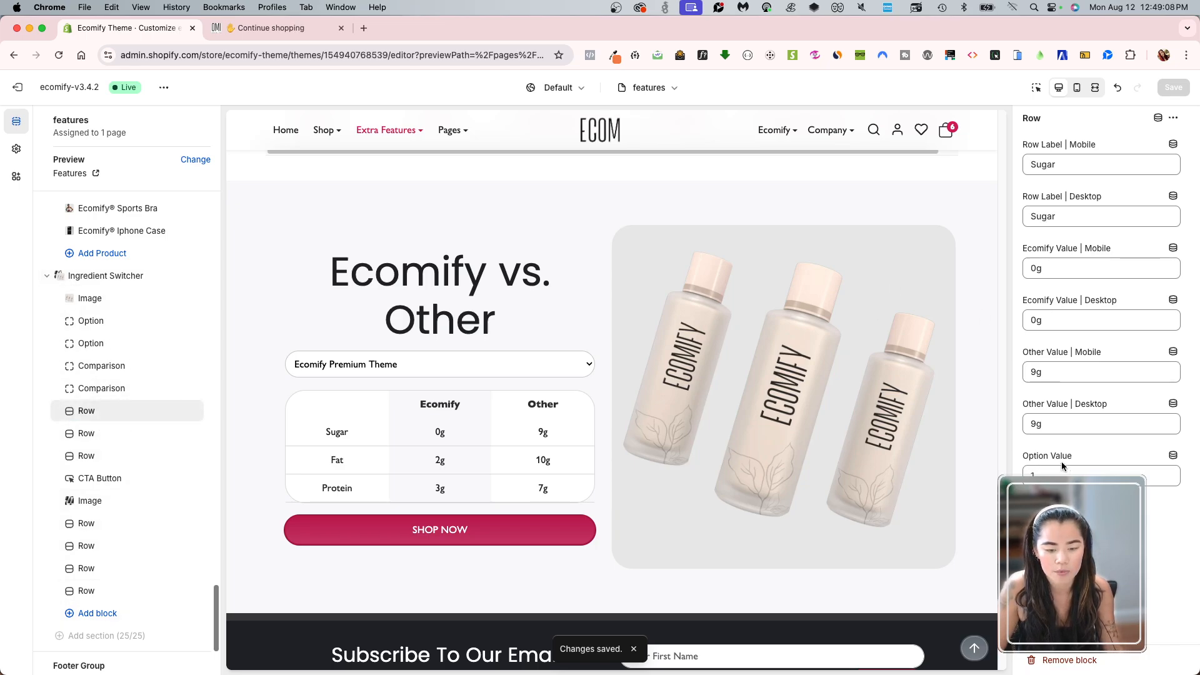
left_click(85, 432)
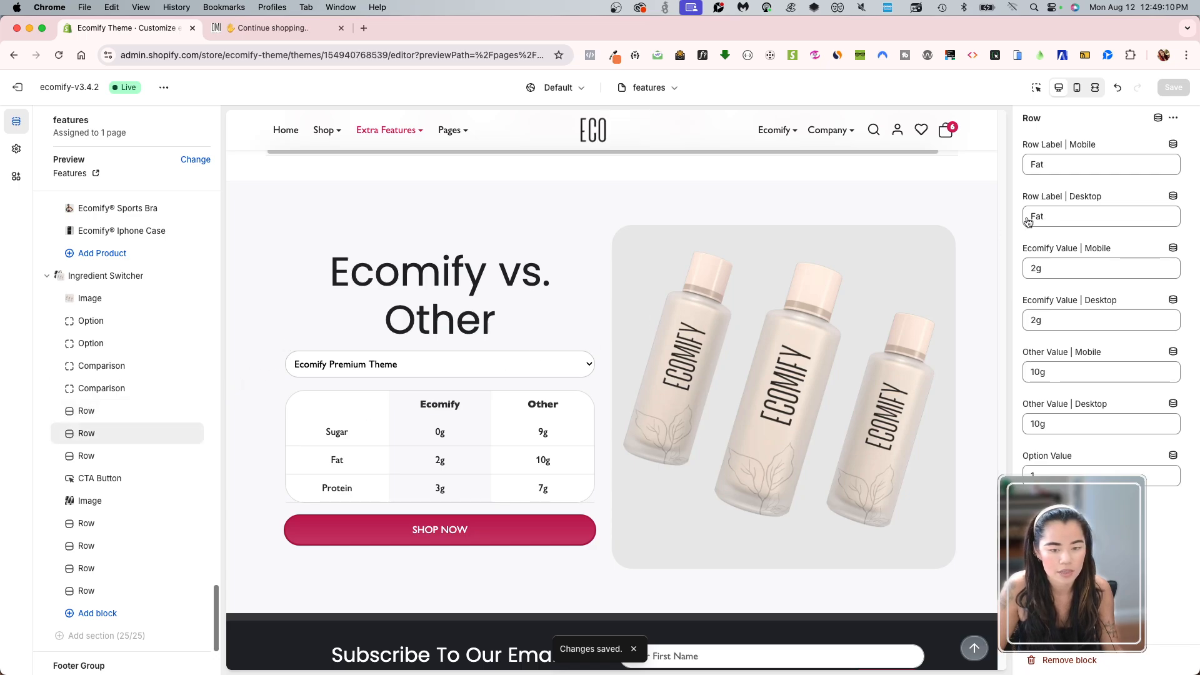
left_click(96, 522)
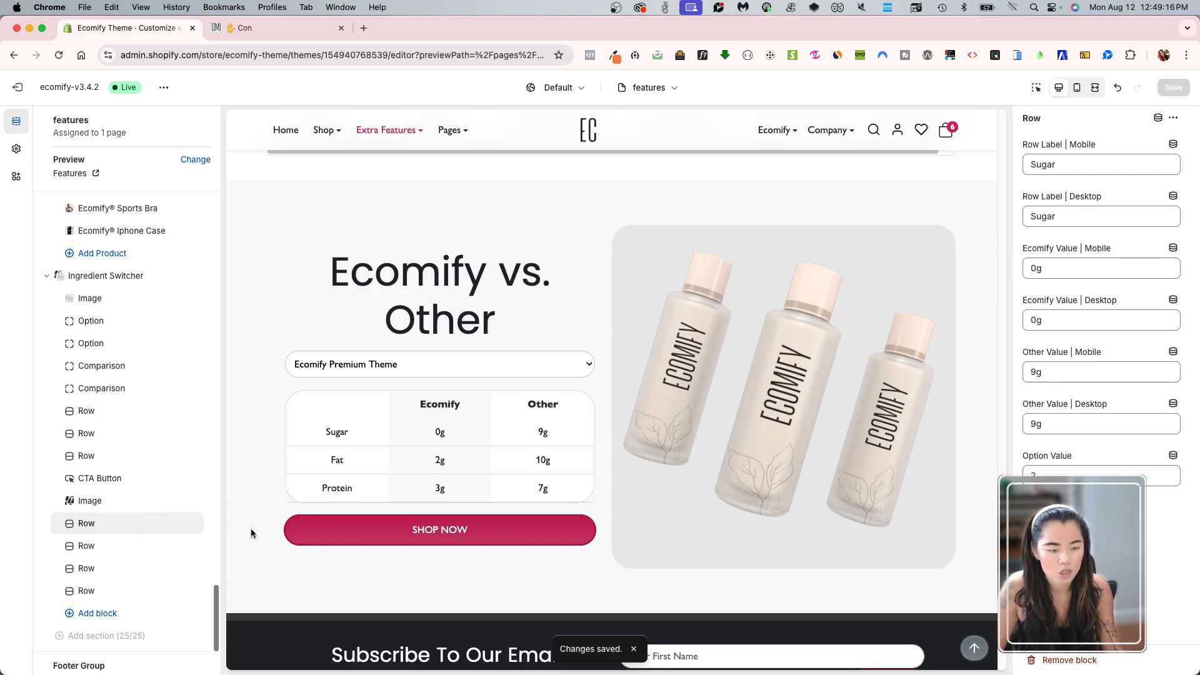
left_click(97, 546)
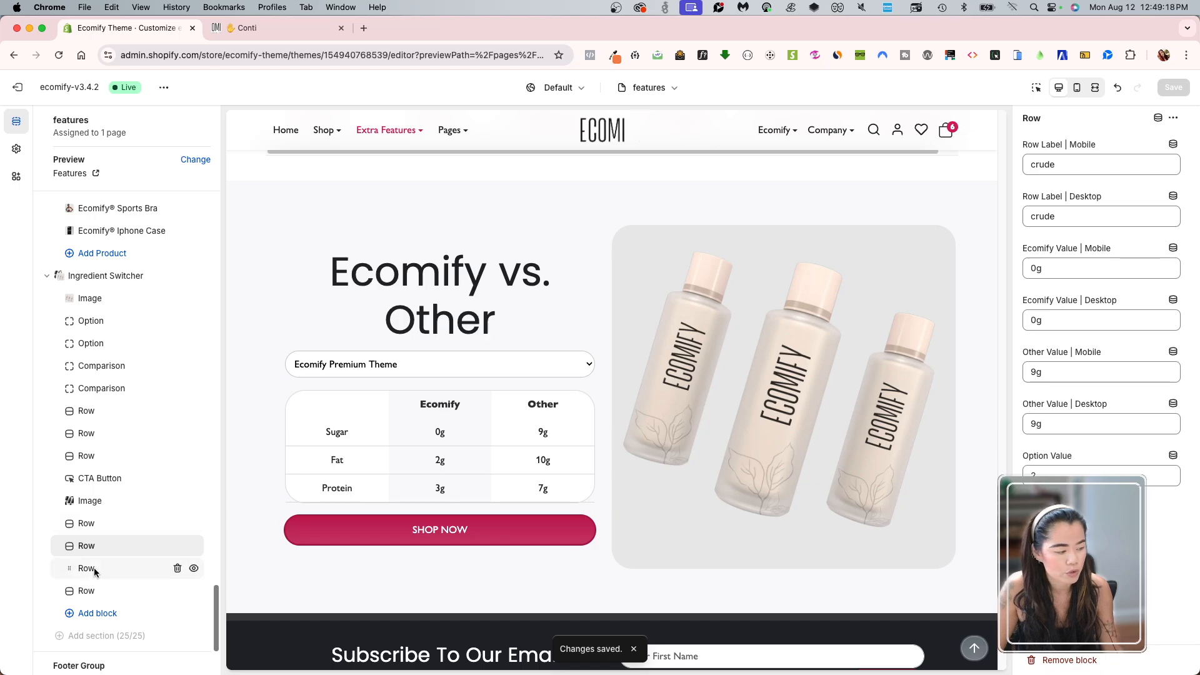
left_click(95, 590)
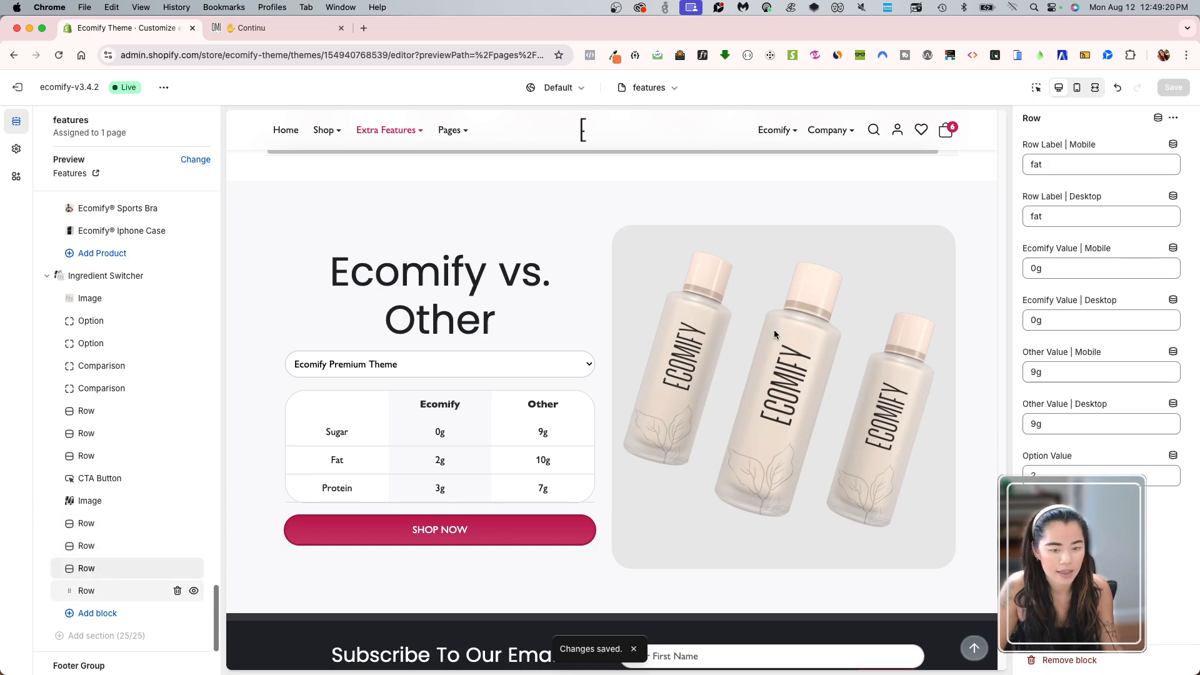
Reload the live Features page and select "ecomify theme" in the comparison dropdown to check the updated row labels.
left_click(280, 32)
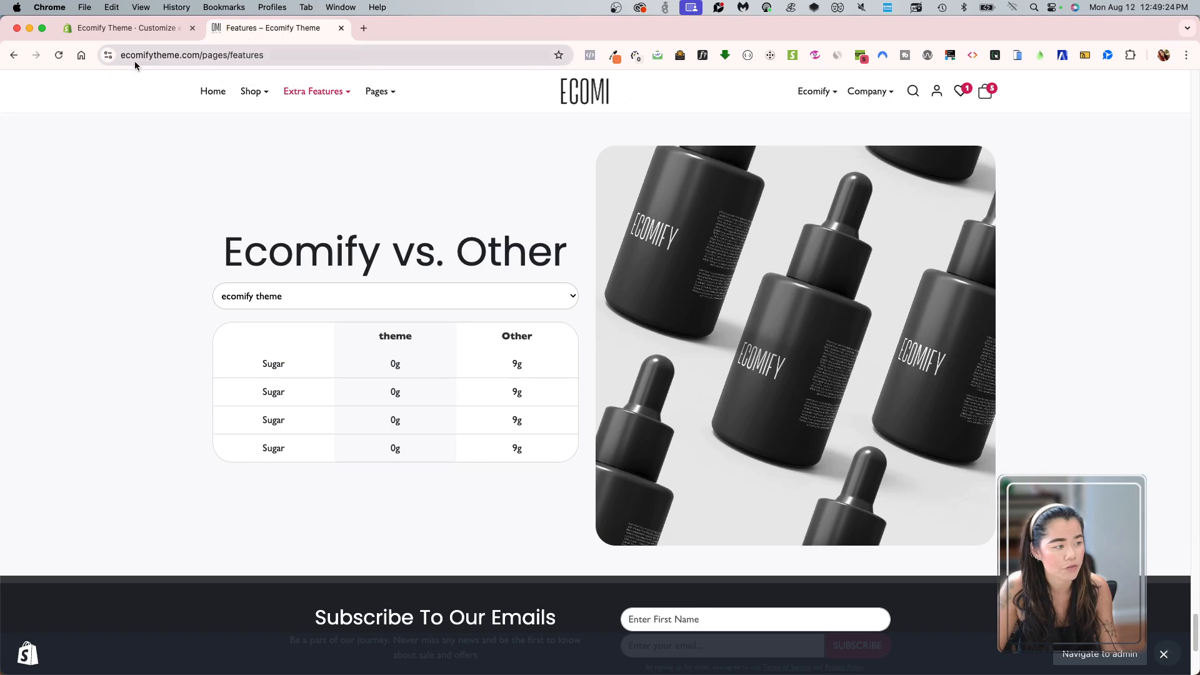
left_click(59, 55)
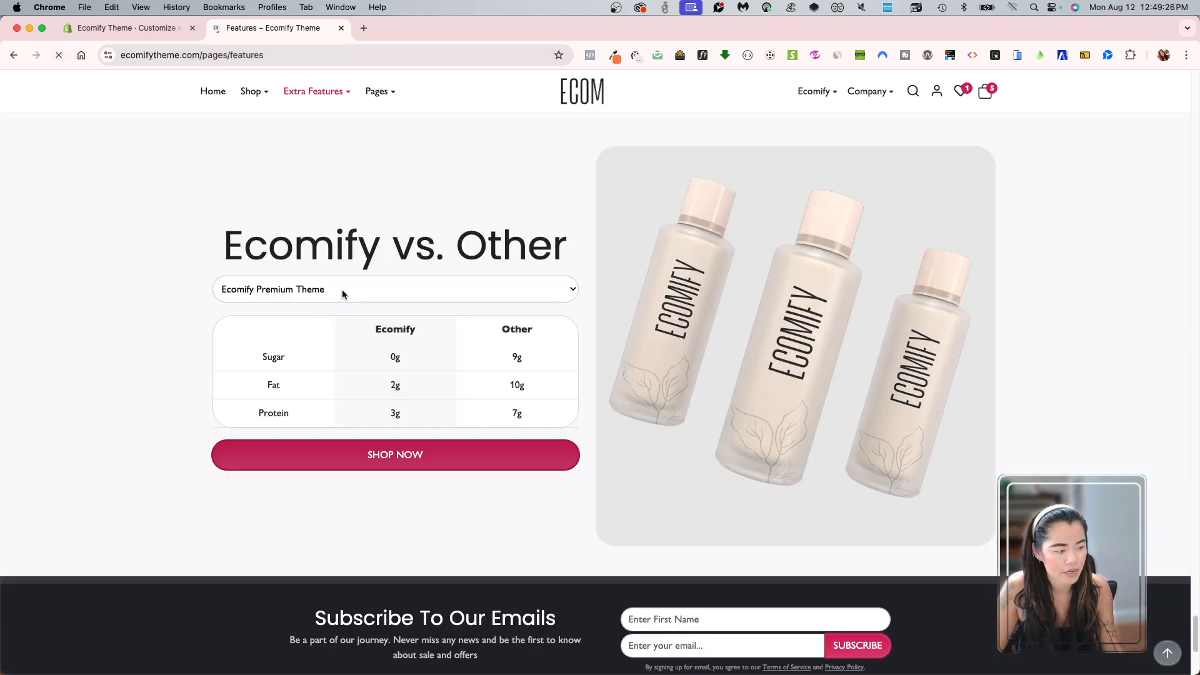
left_click(287, 294)
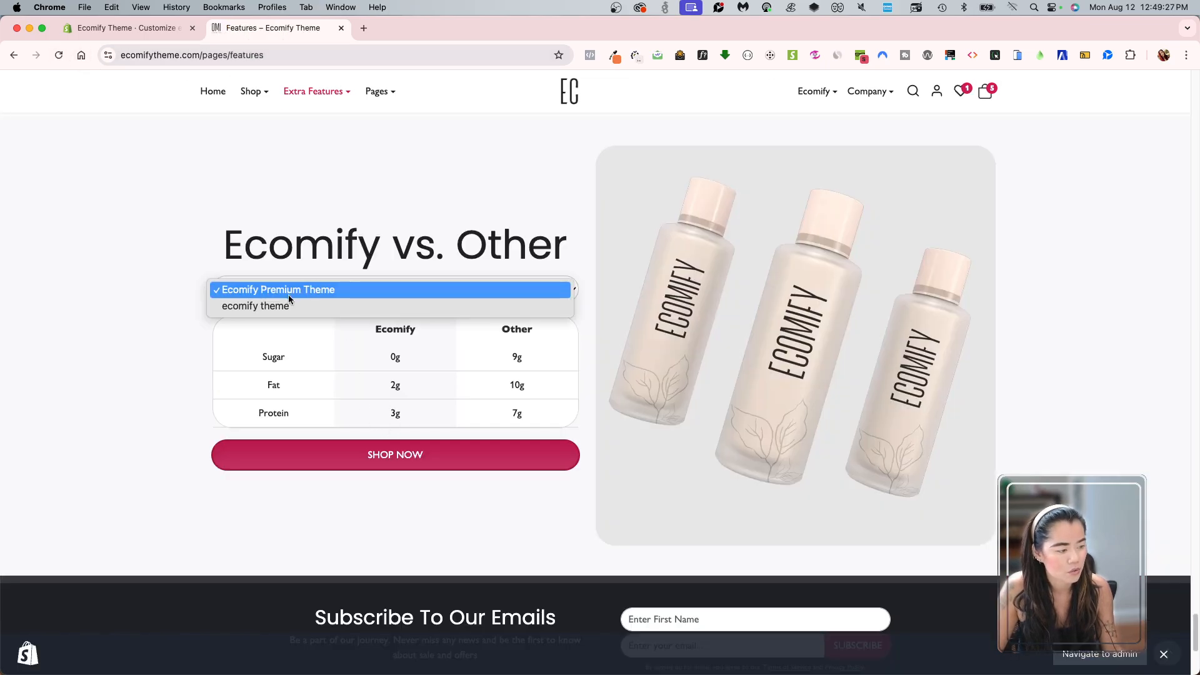
left_click(252, 306)
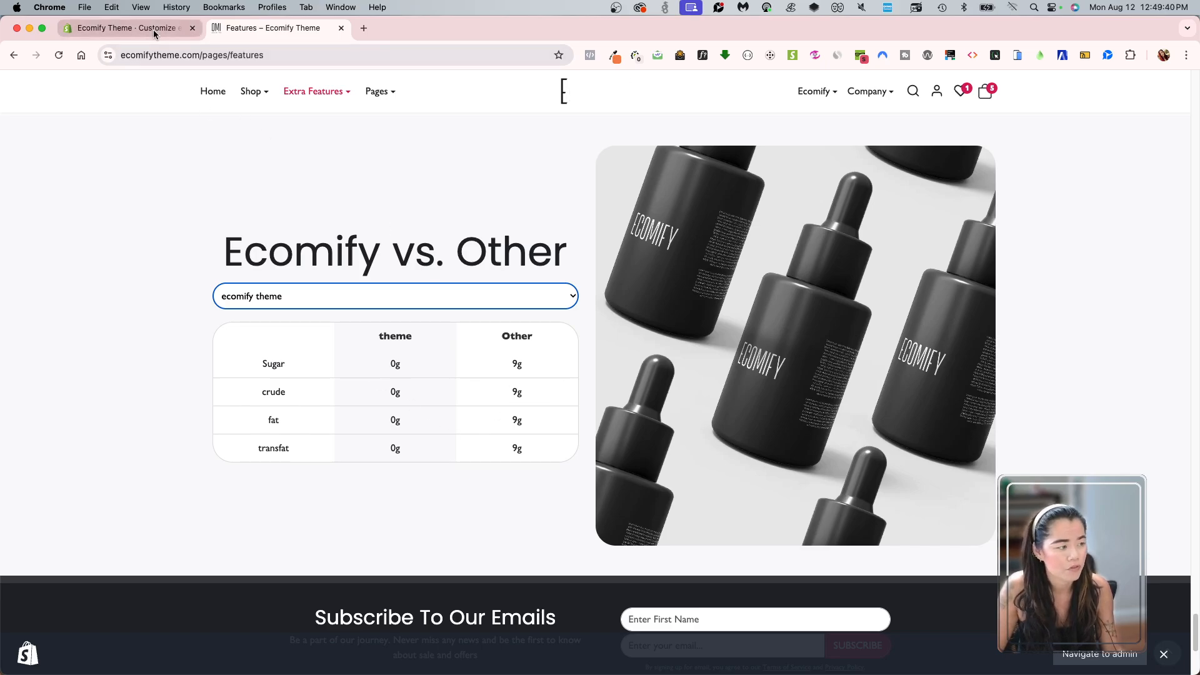
Return to the theme editor and review the Ecomify and Other value fields of the last Row block.
left_click(122, 29)
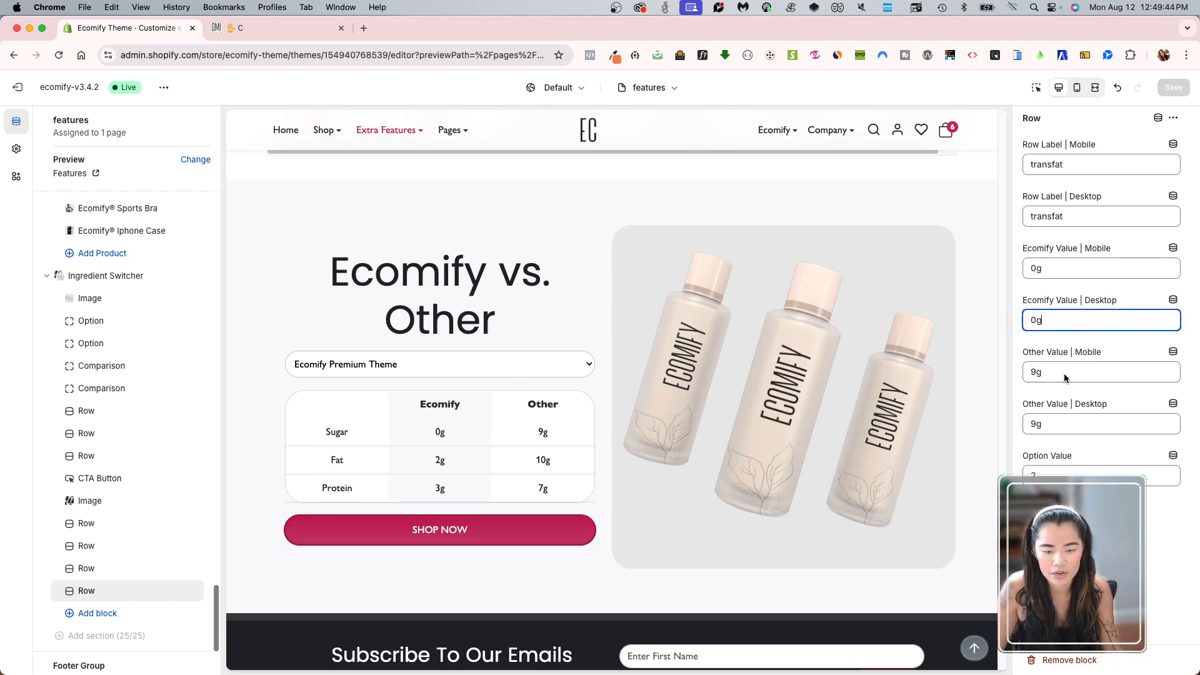
left_click(1060, 418)
left_click(1046, 374)
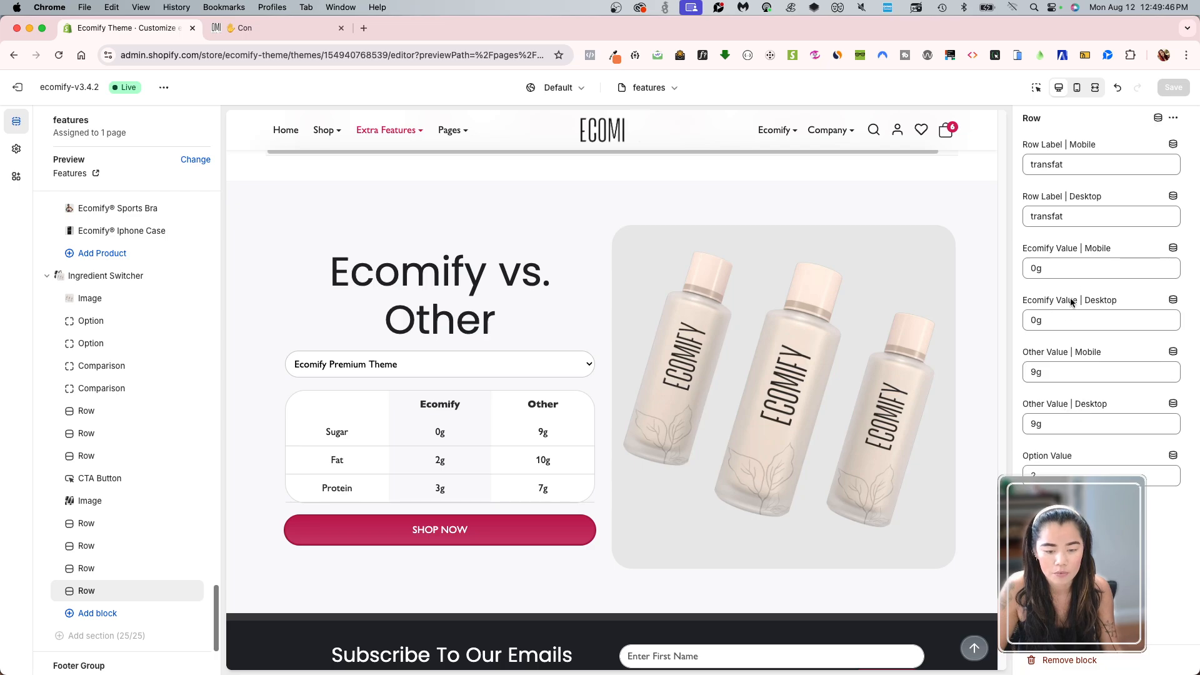
scroll(160, 489, "down", 2)
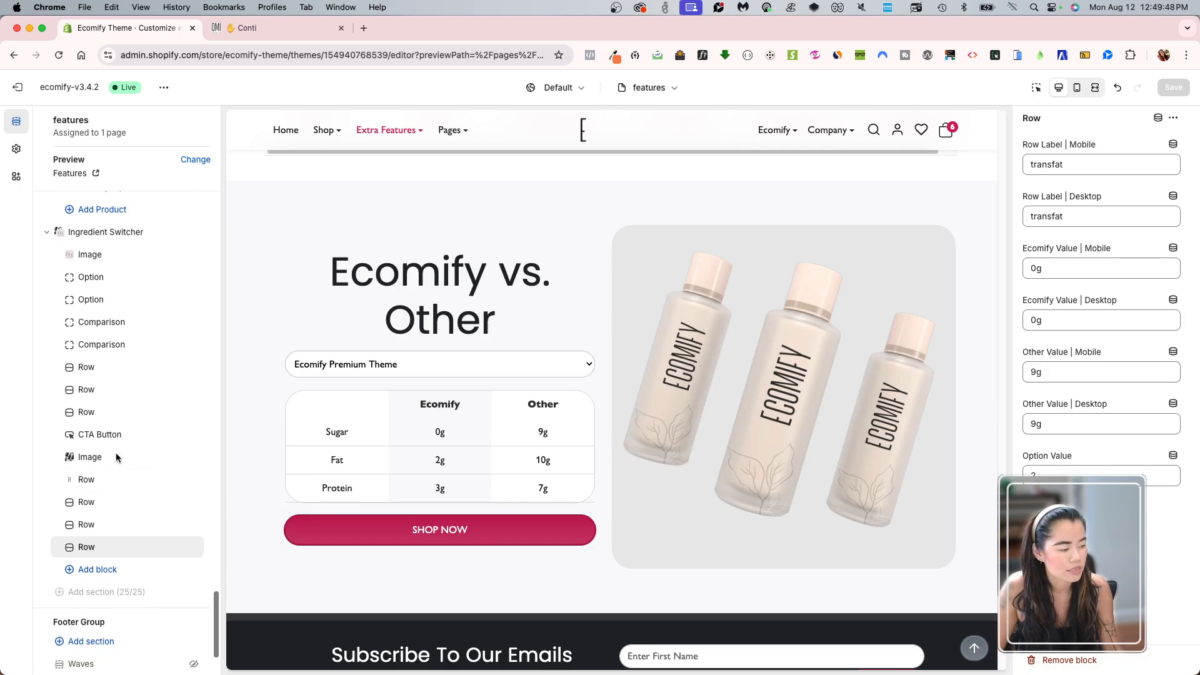
Switch the live page's comparison back to "Ecomify Premium Theme" to view its rows, and return to the theme editor.
left_click(207, 25)
left_click(365, 296)
left_click(362, 279)
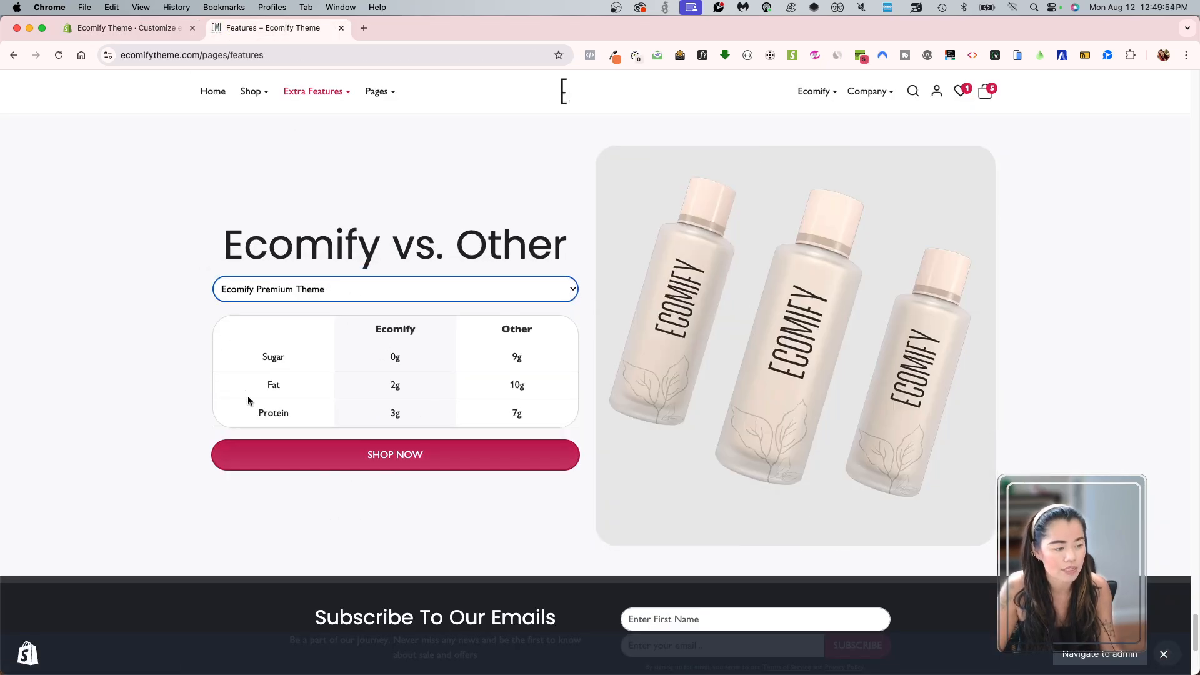
left_click(160, 31)
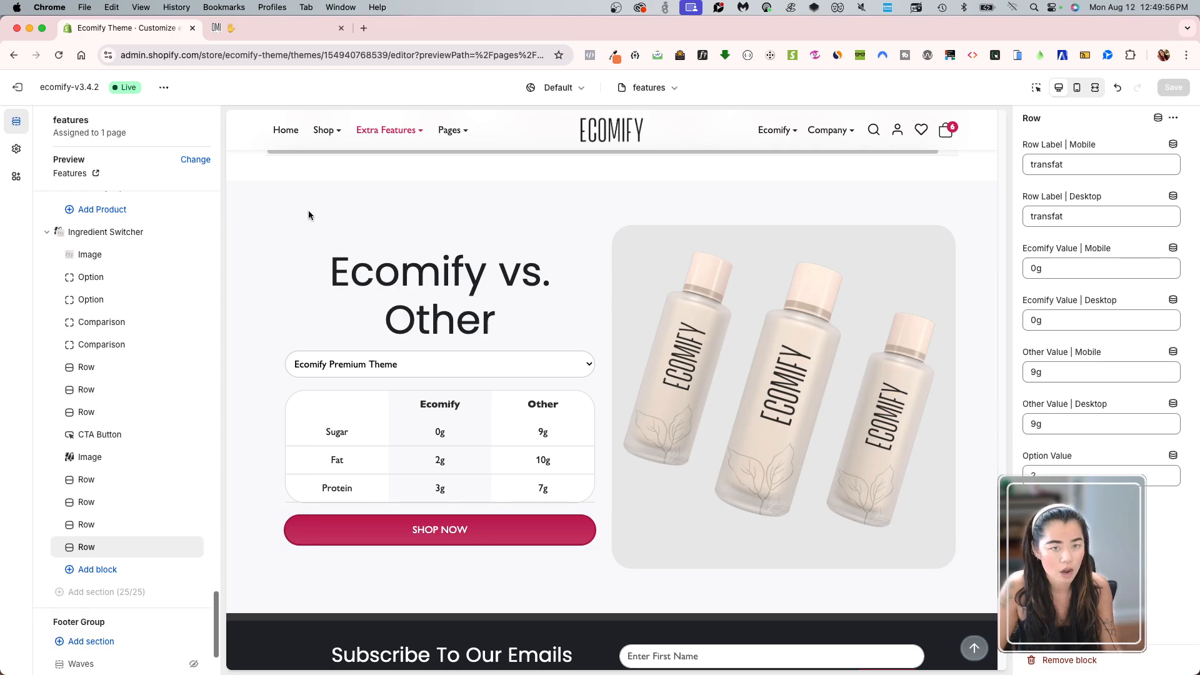
Add a CTA Button block to the Ingredient Switcher, set its option value to 2, and save.
left_click(106, 570)
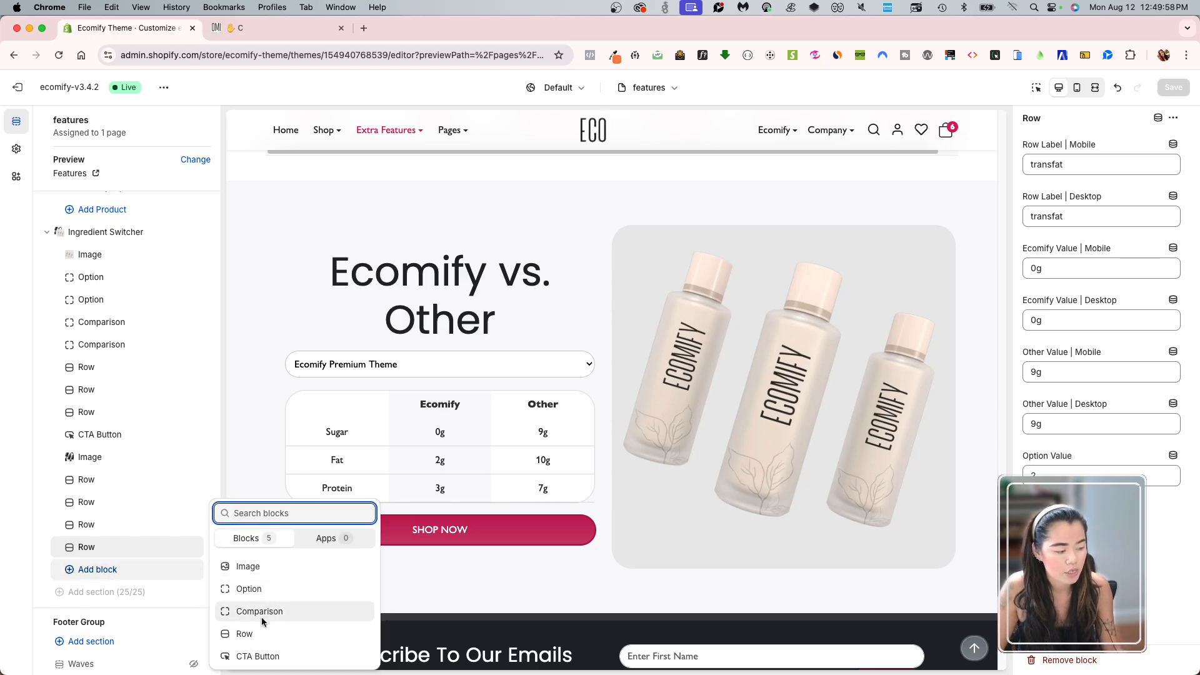
left_click(258, 656)
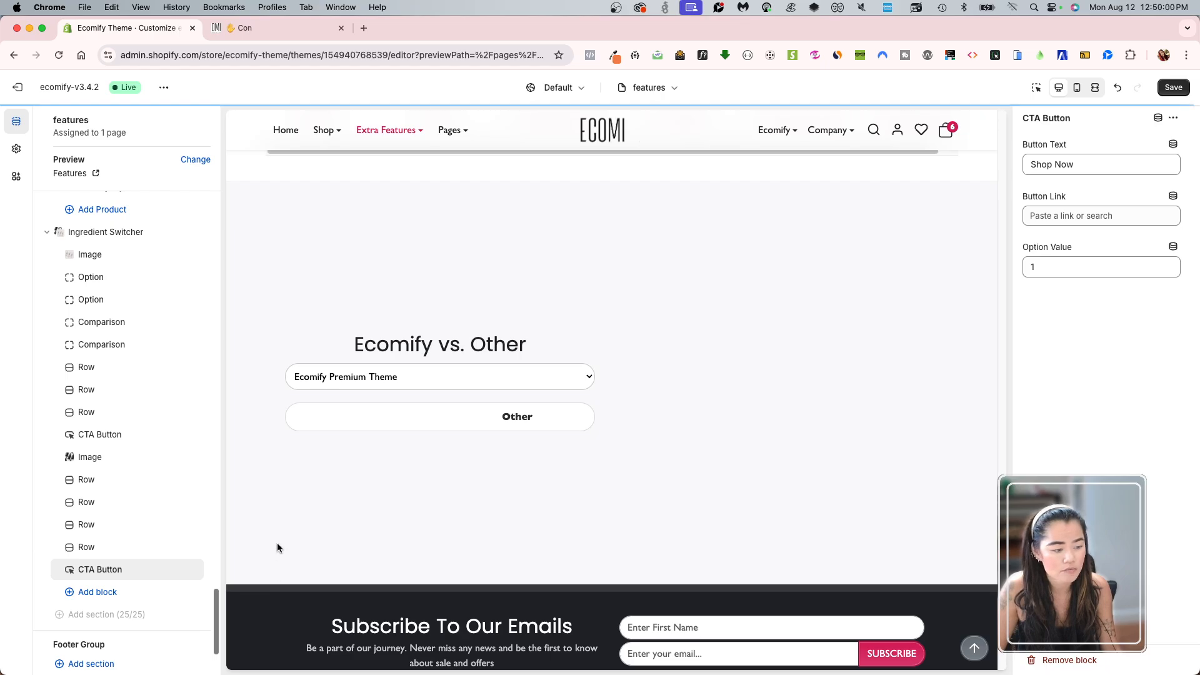
left_click(1069, 267)
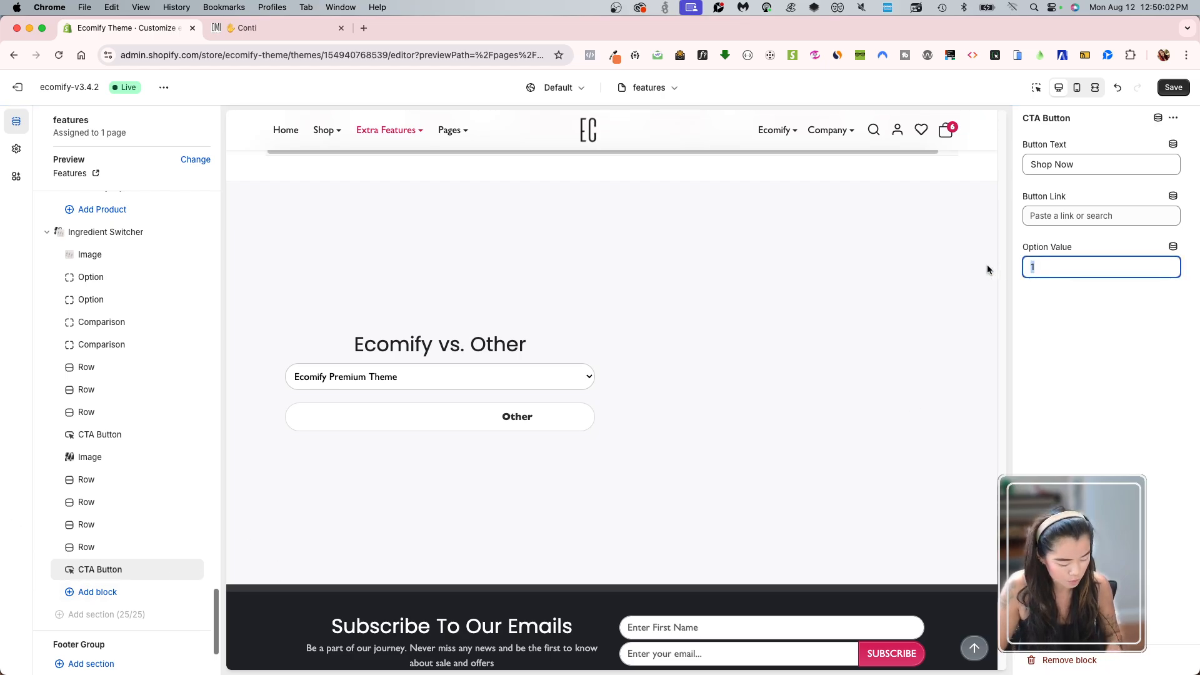
key("BackSpace")
type("2")
left_click(1179, 88)
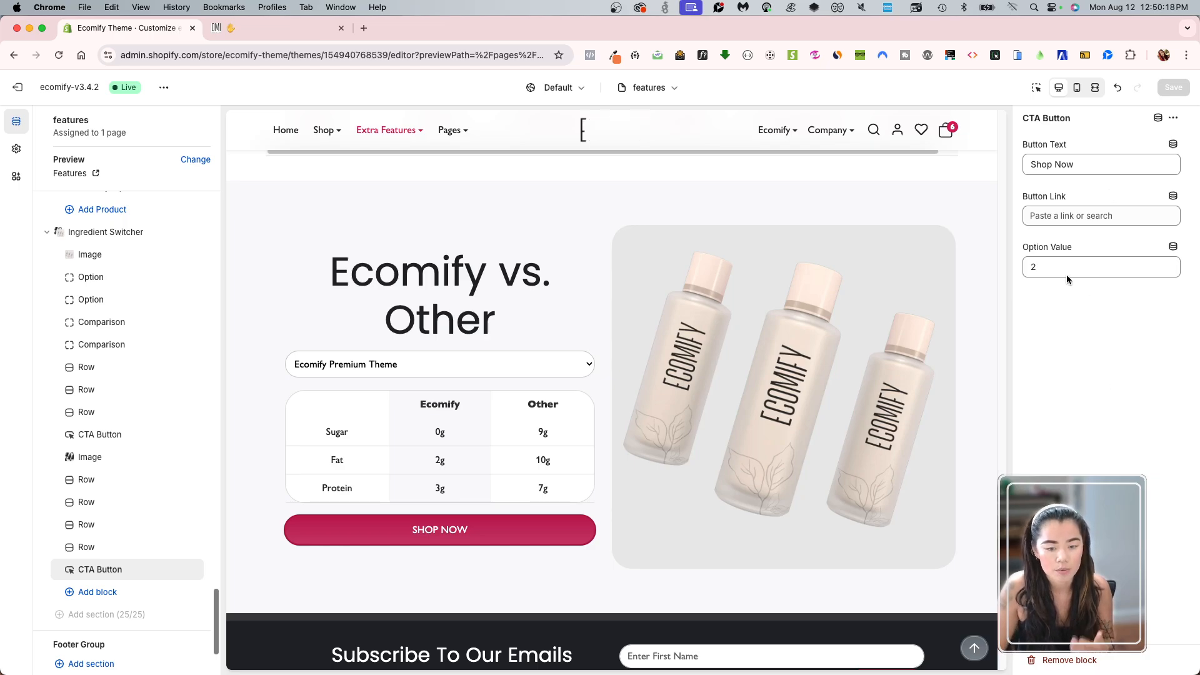
Compare the labels and option values of the first and second option's Row and Comparison blocks.
left_click(92, 369)
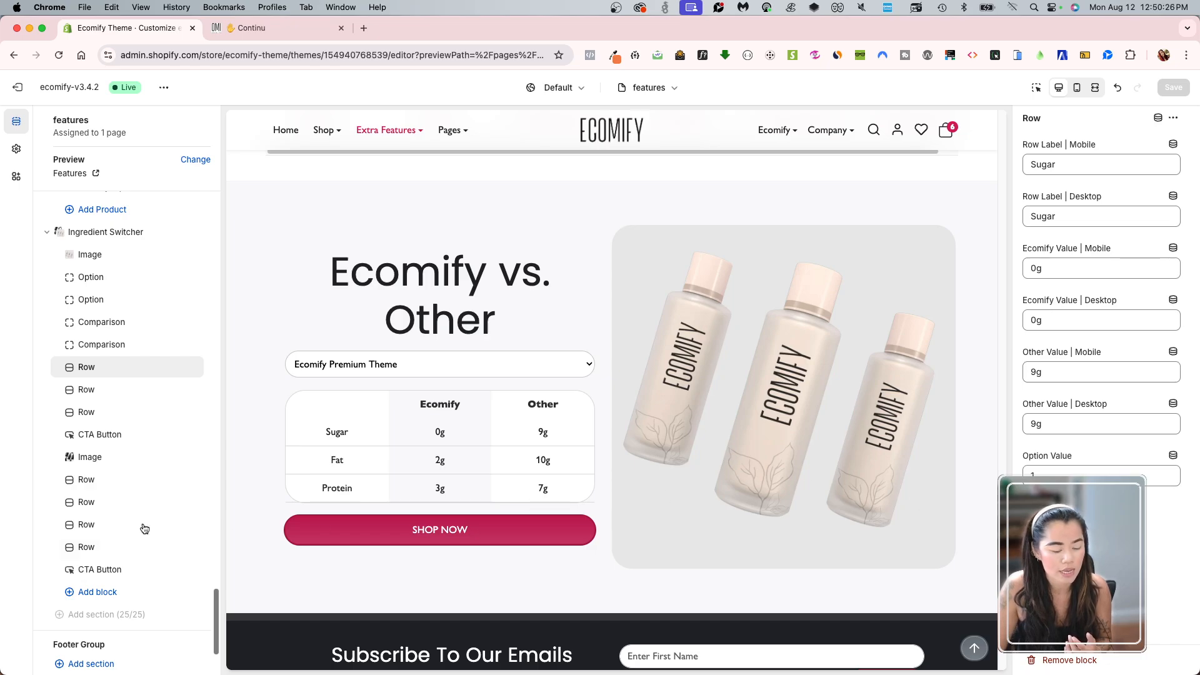
left_click(88, 501)
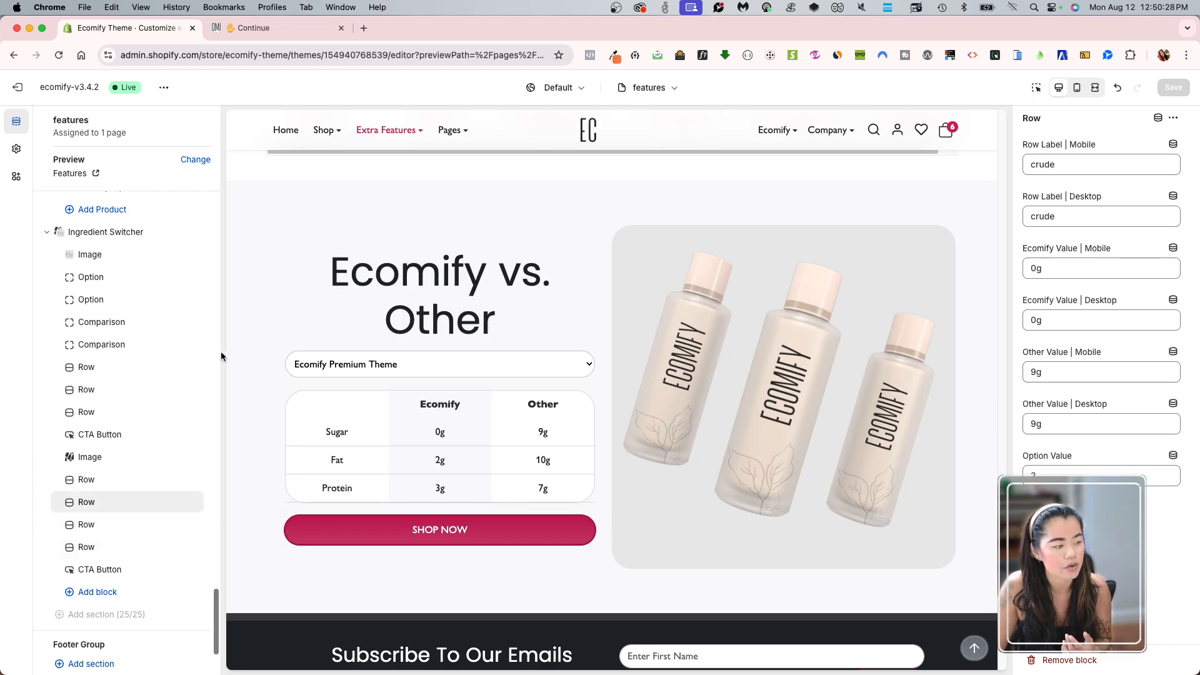
left_click(113, 322)
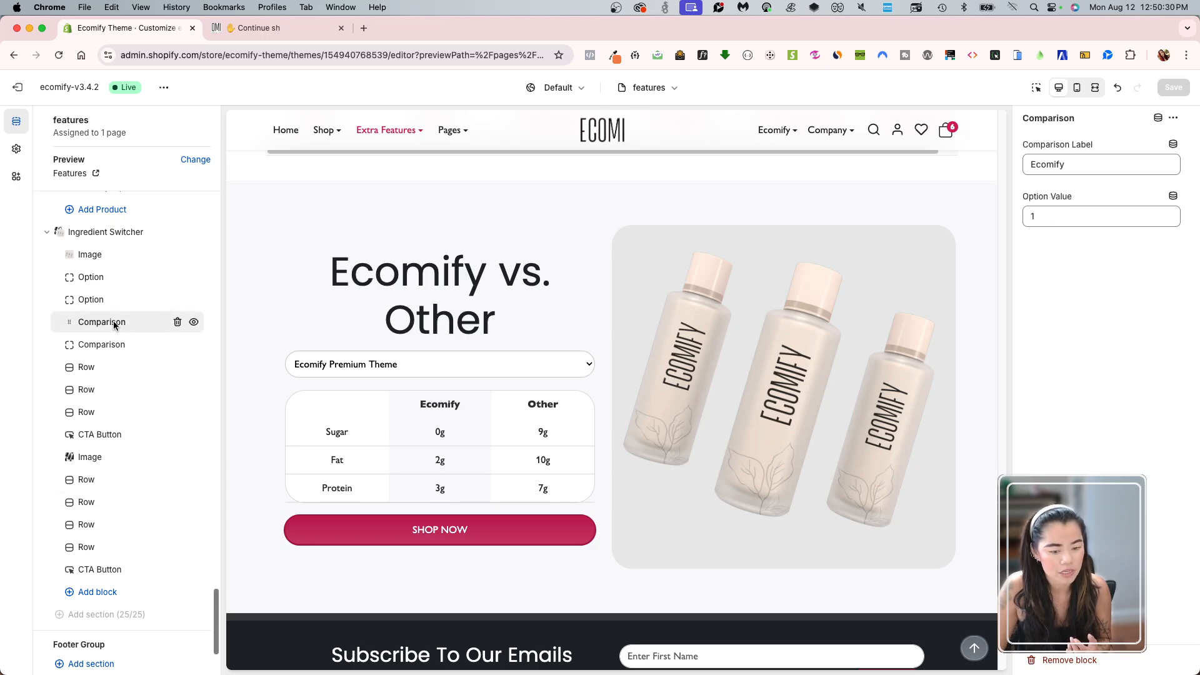
left_click(103, 343)
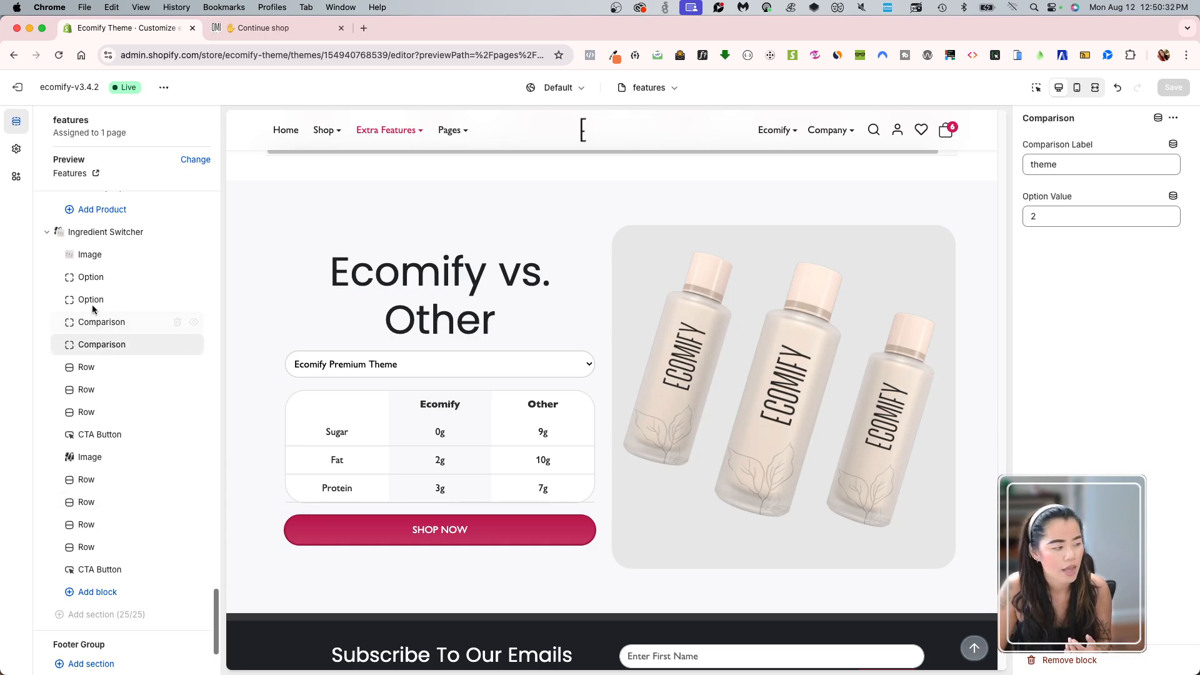
Link the new CTA Button block with option value 2 to the Brands page and save.
left_click(118, 567)
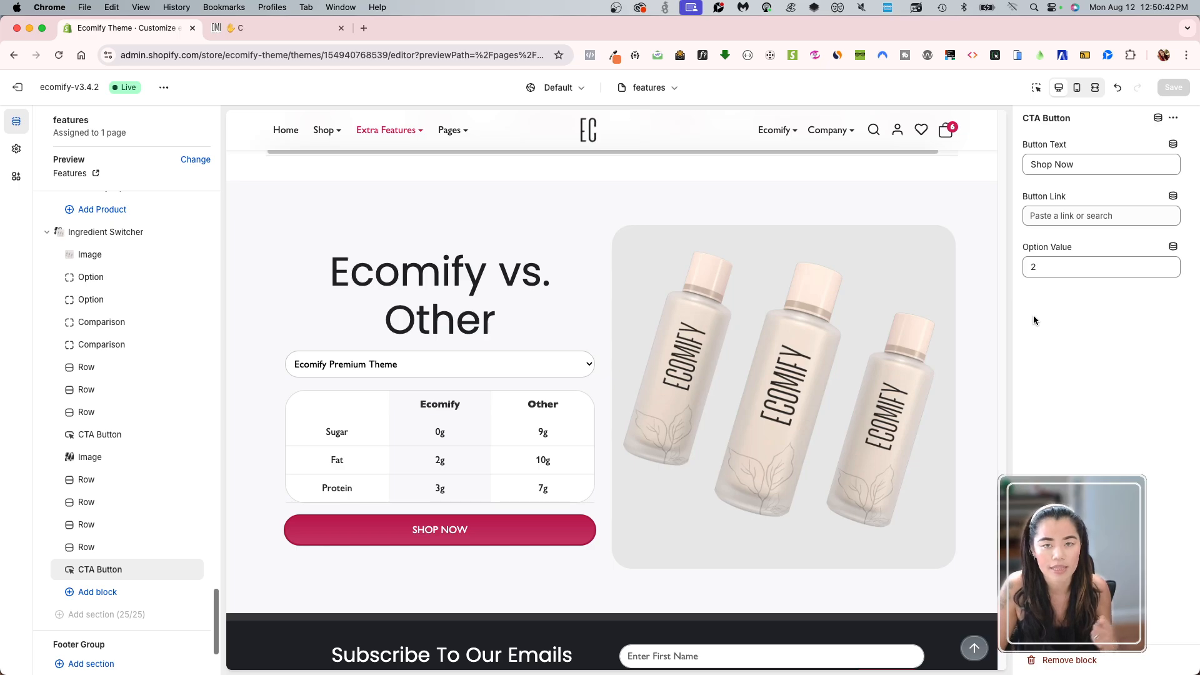
left_click(1050, 266)
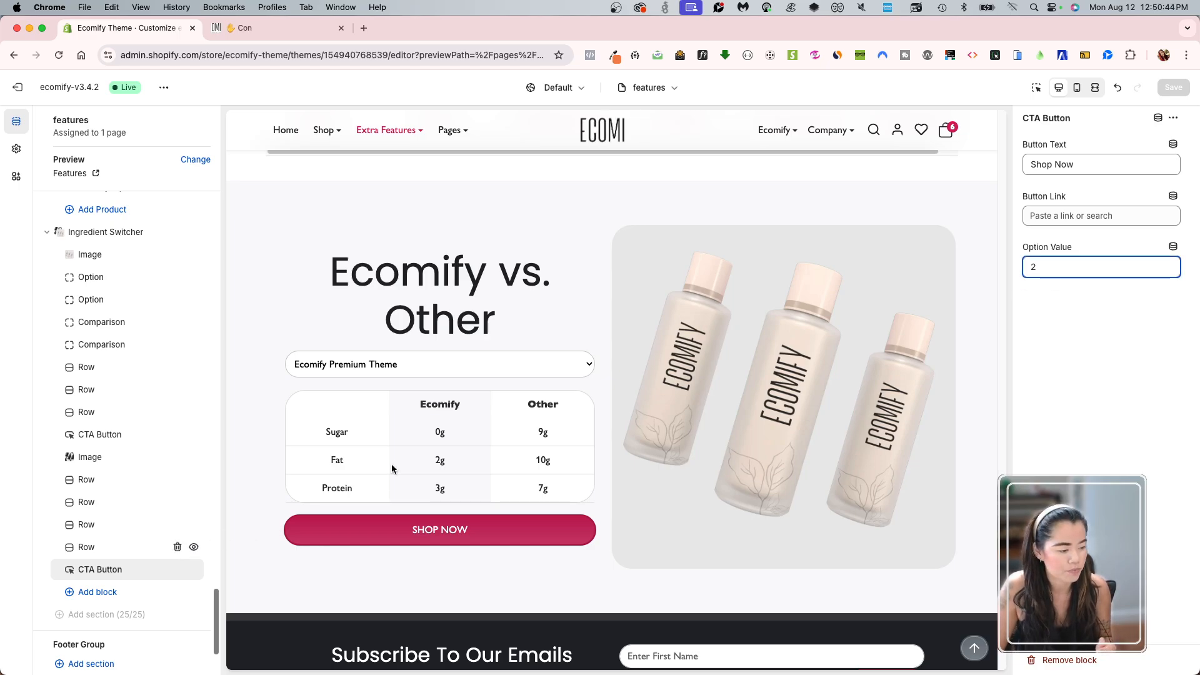
left_click(1086, 214)
left_click(1051, 282)
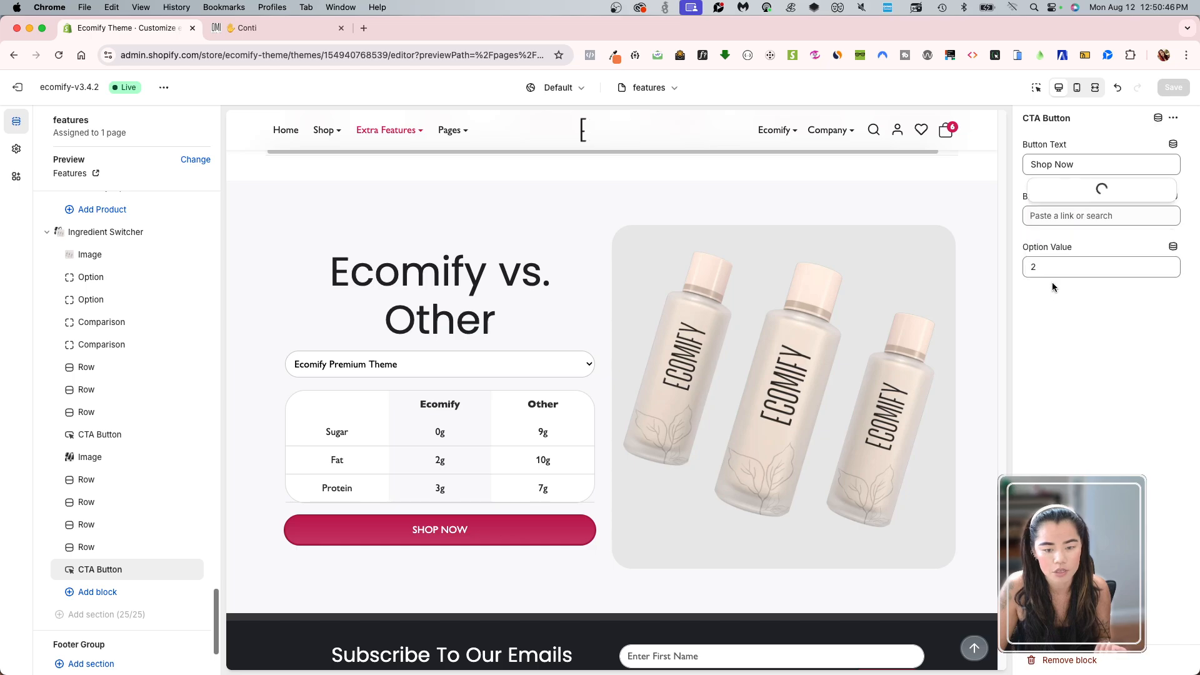
left_click(1067, 292)
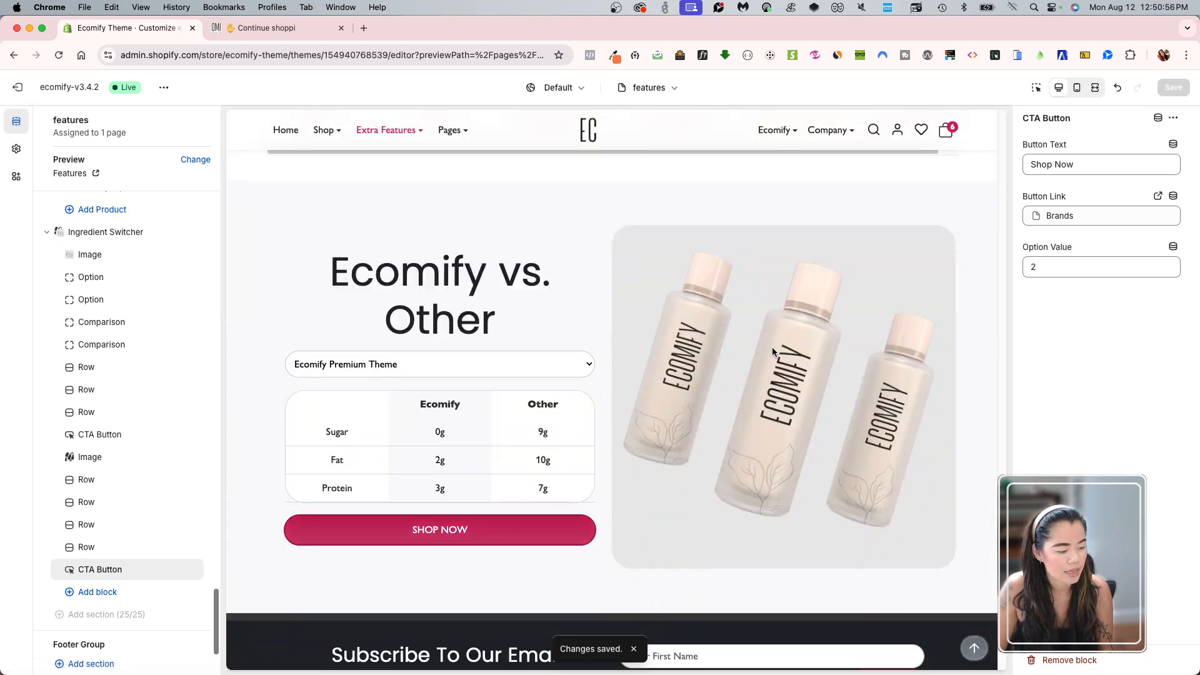
Switch the preview to mobile view and examine the Ingredient Switcher section there.
left_click(1076, 88)
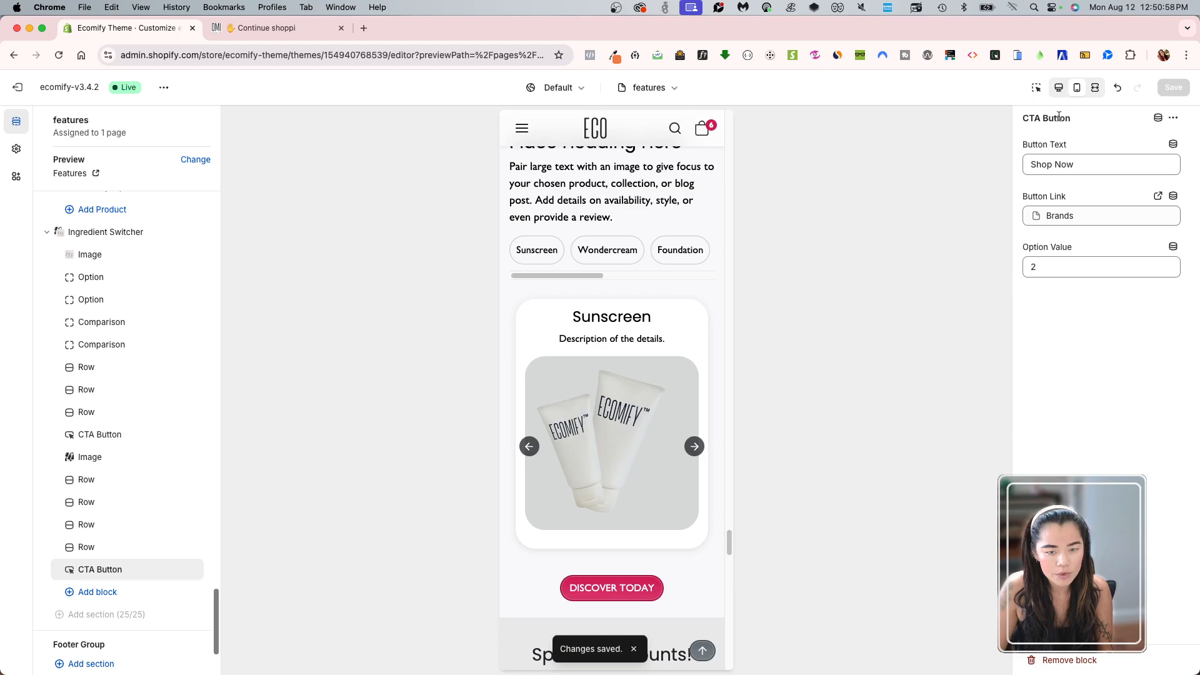
scroll(594, 426, "up", 4)
scroll(655, 427, "down", 15)
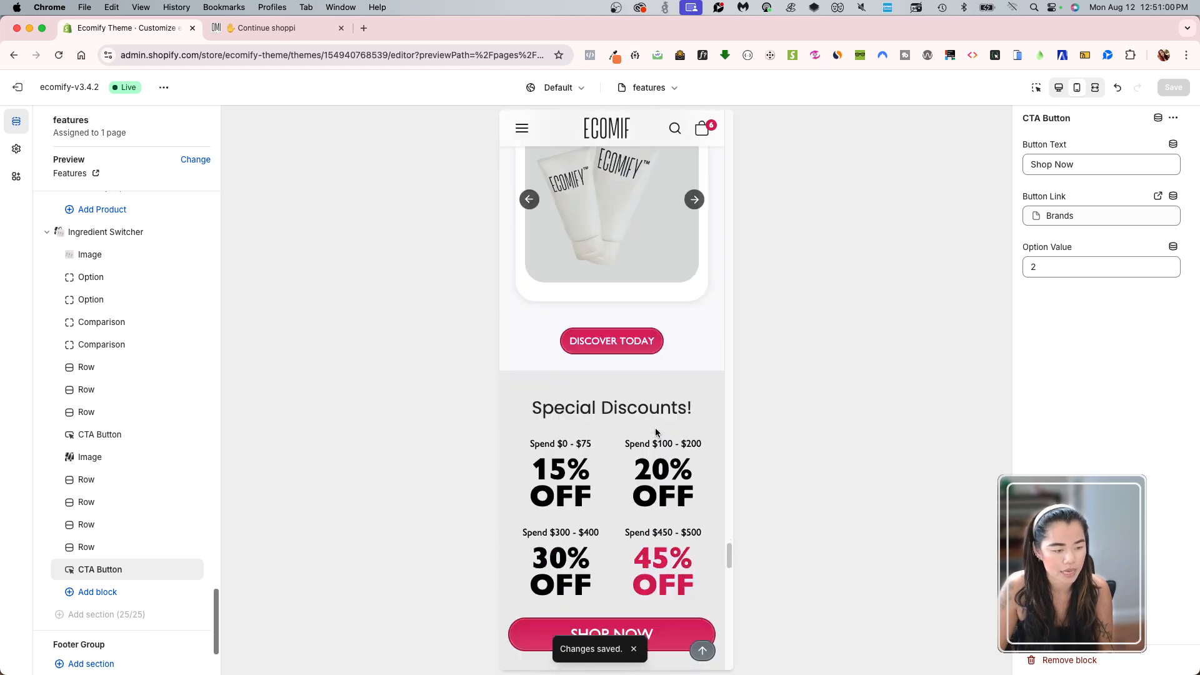
scroll(665, 464, "down", 5)
scroll(669, 451, "up", 2)
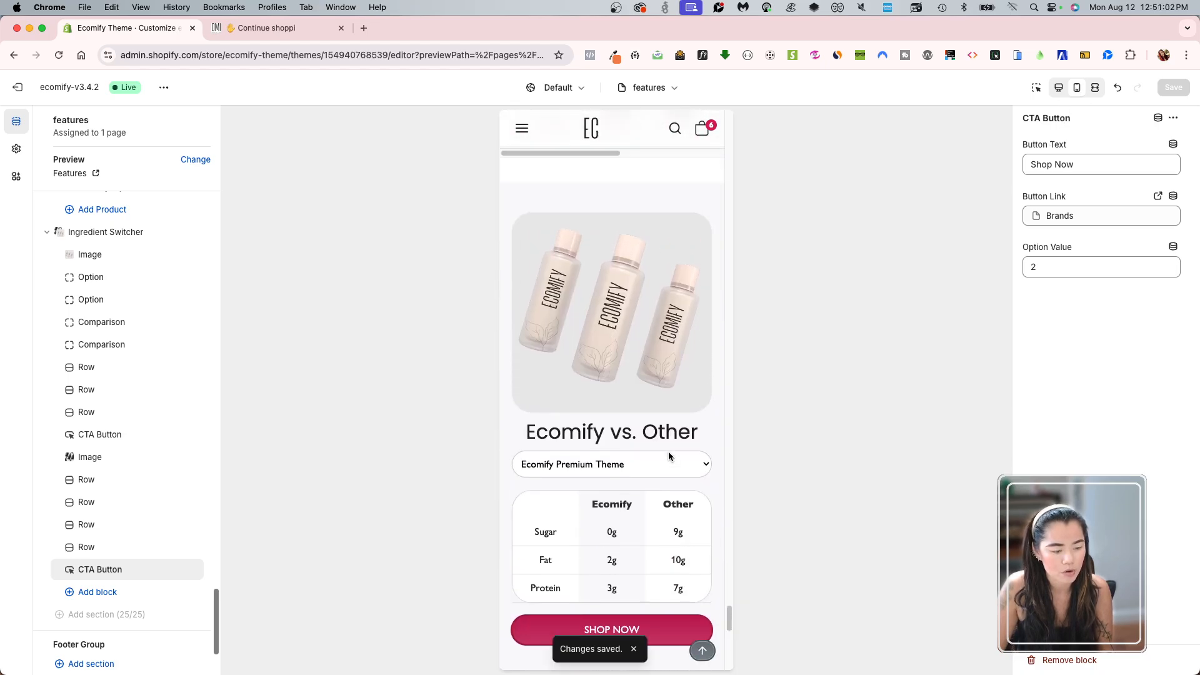
scroll(642, 325, "down", 1)
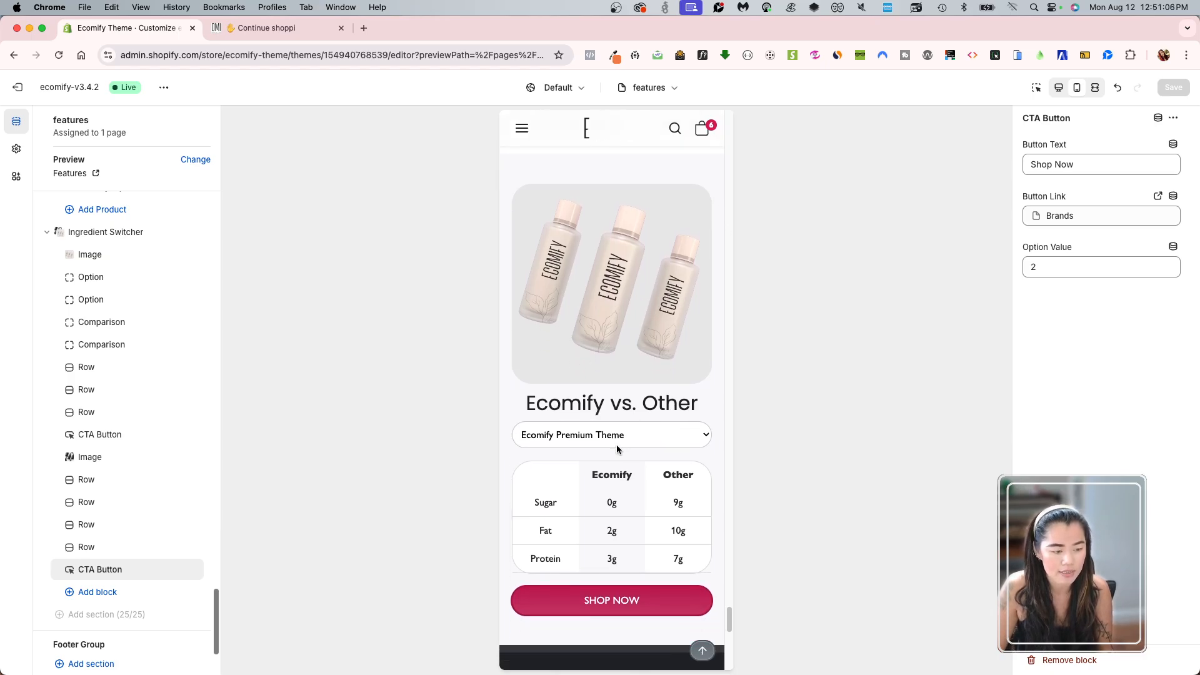
Alternate the mobile preview's comparison between "Ecomify Premium Theme" and "ecomify theme", ending on "ecomify theme".
left_click(655, 436)
left_click(659, 471)
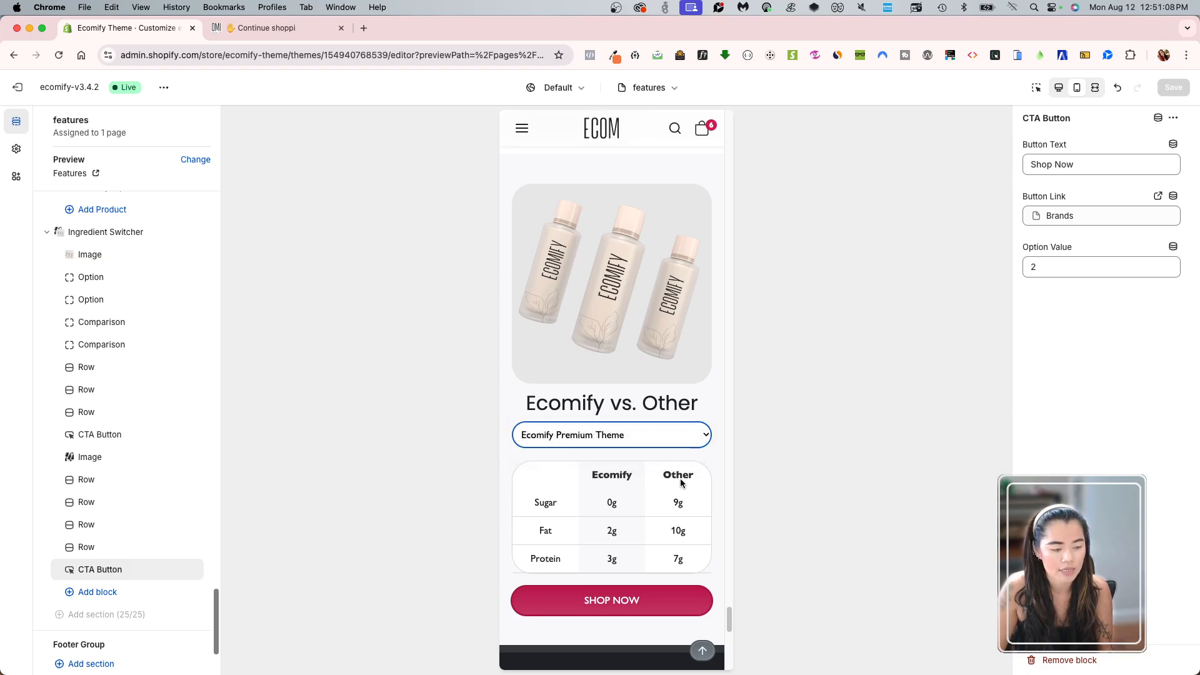
left_click(668, 429)
left_click(649, 450)
left_click(662, 424)
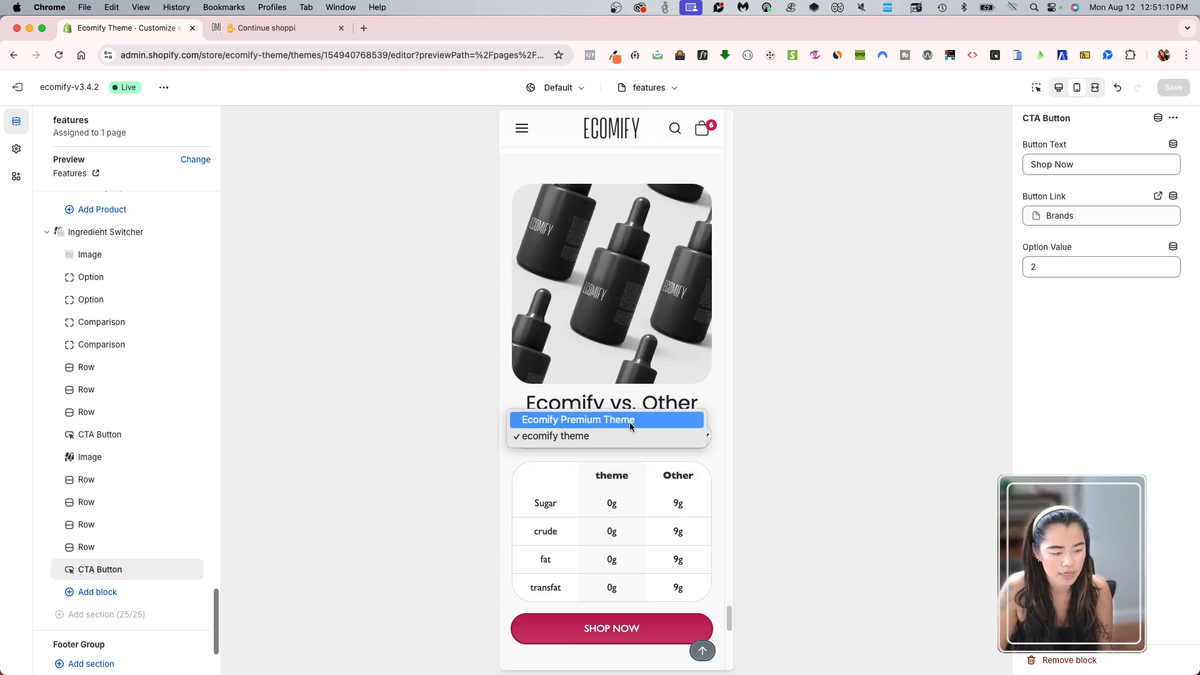
left_click(628, 422)
left_click(610, 428)
left_click(603, 451)
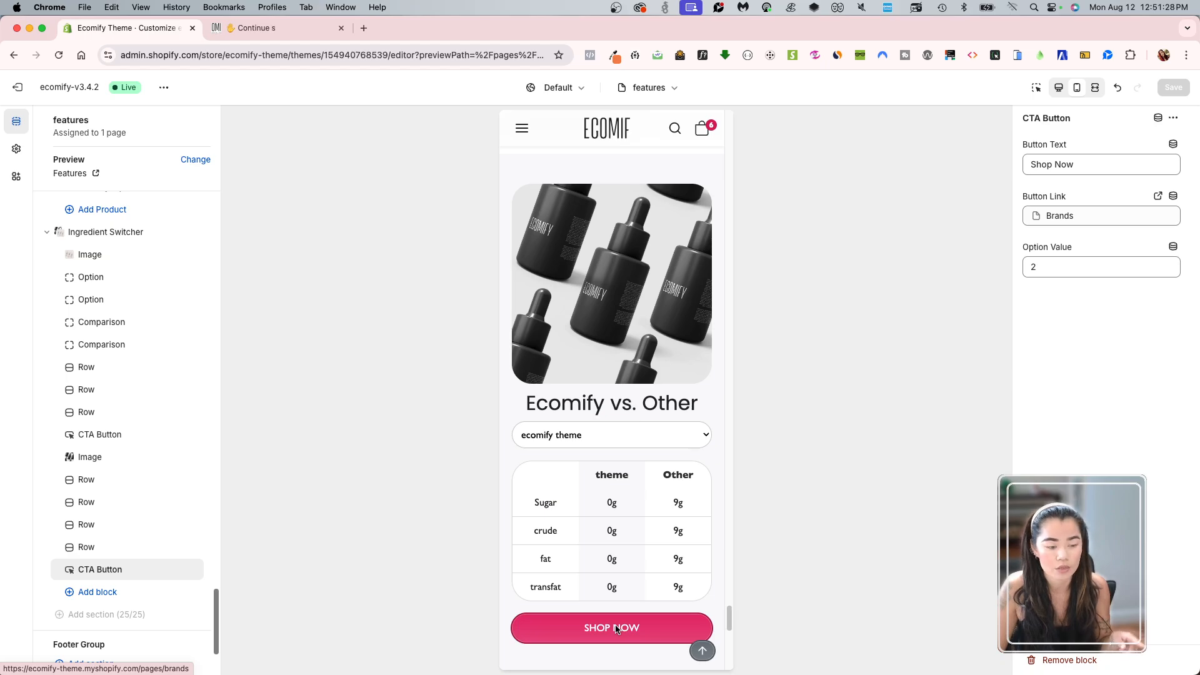
Back in desktop view, add an Image block using eg-beauty-product-ProfessionalMakeupBrushSet-6 and set its option value to 3.
left_click(1059, 88)
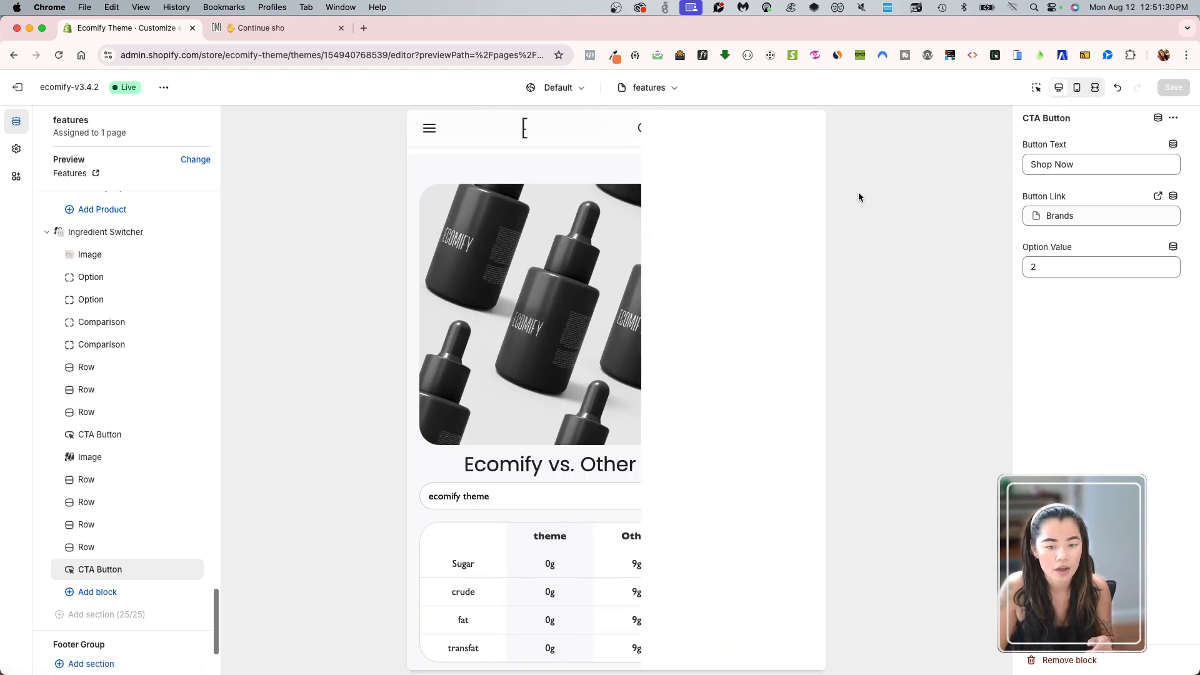
scroll(145, 547, "down", 3)
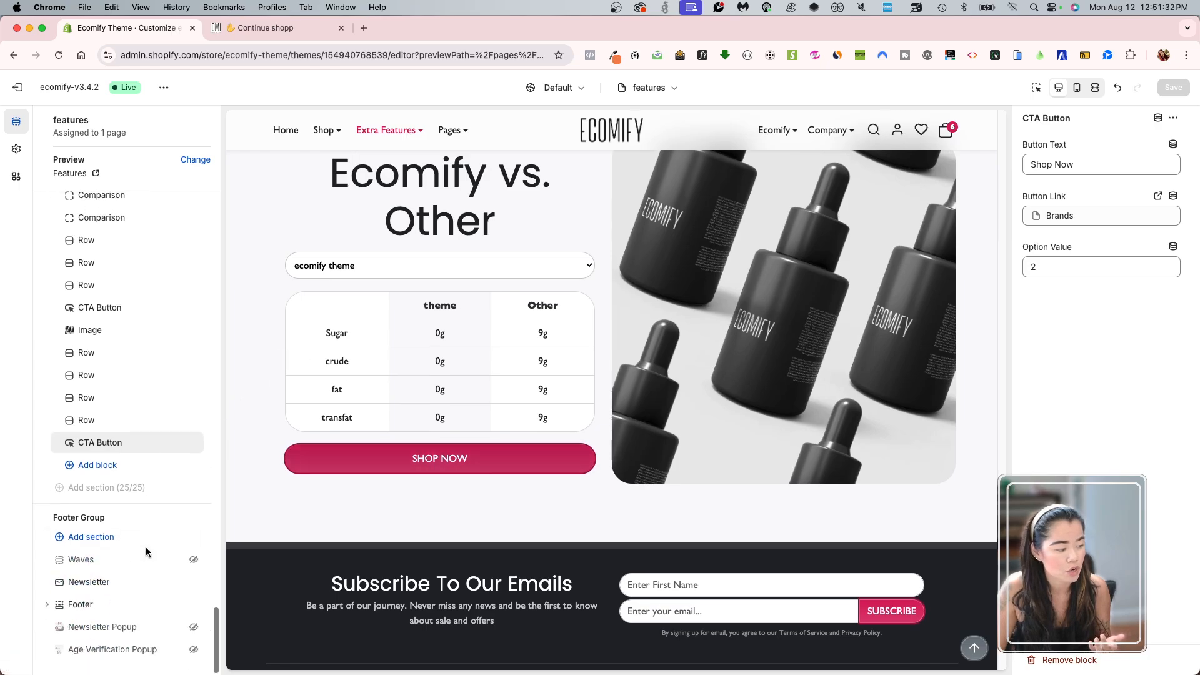
left_click(124, 466)
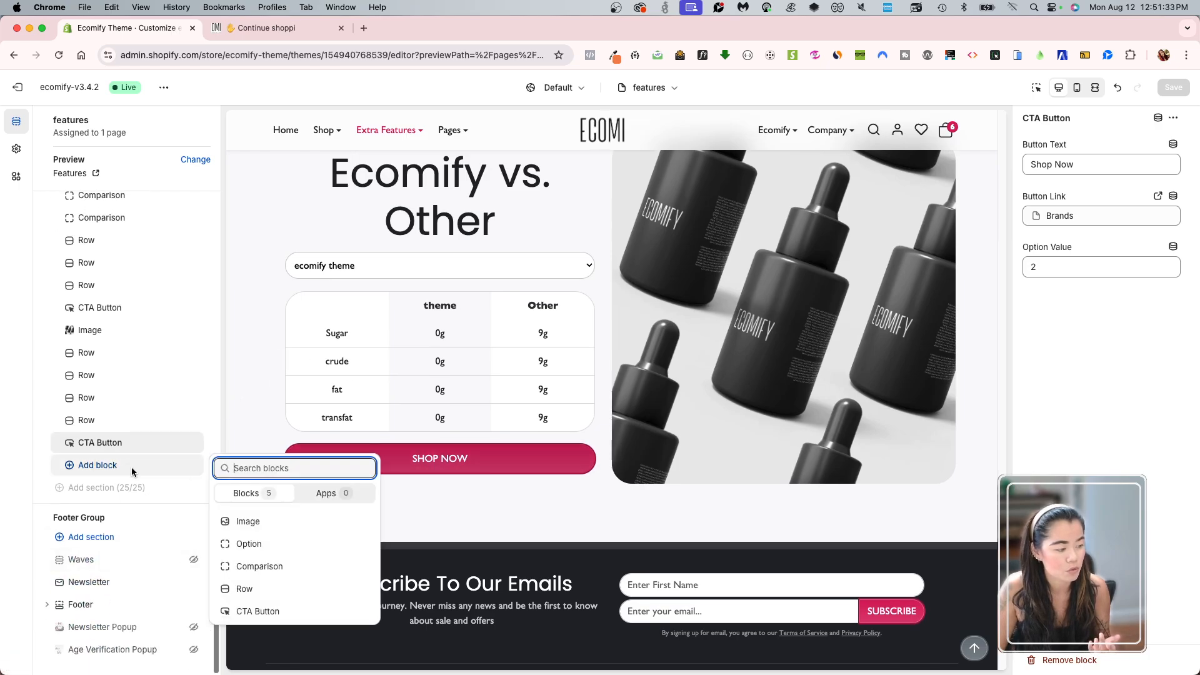
left_click(267, 521)
left_click(1101, 178)
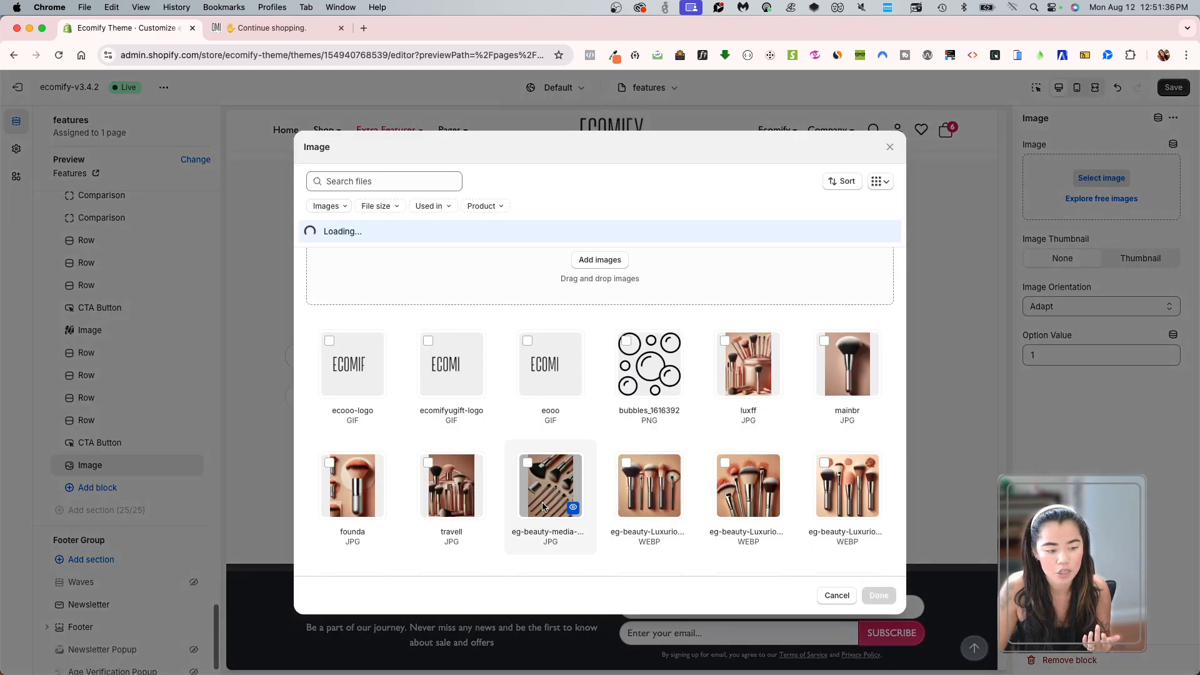
left_click(650, 438)
left_click(879, 595)
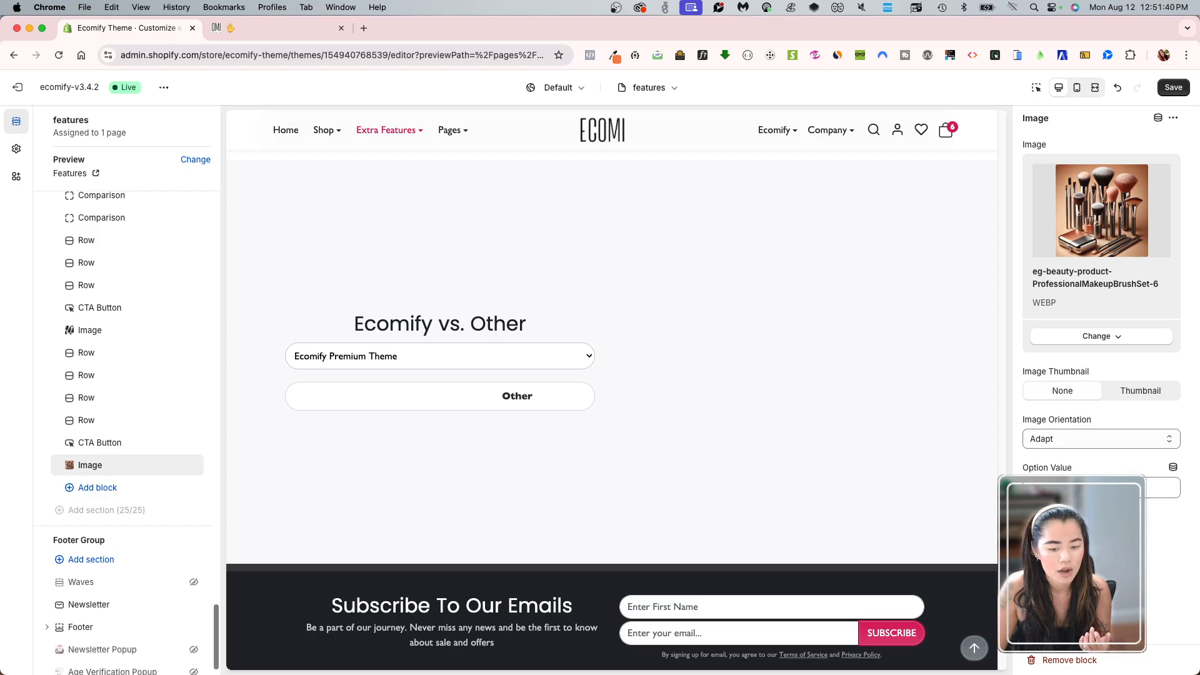
left_click(1088, 488)
left_click(953, 486)
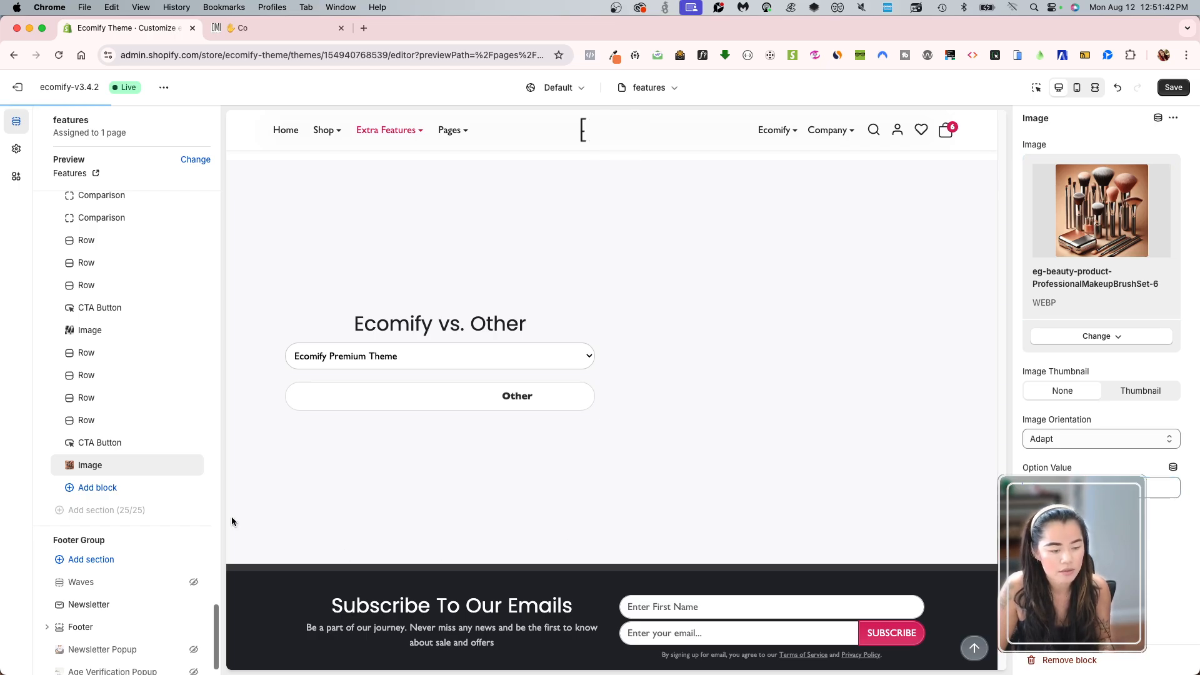
Add an Option block labelled "shoes" with option value 3, save, and select it in the preview's comparison dropdown.
left_click(108, 487)
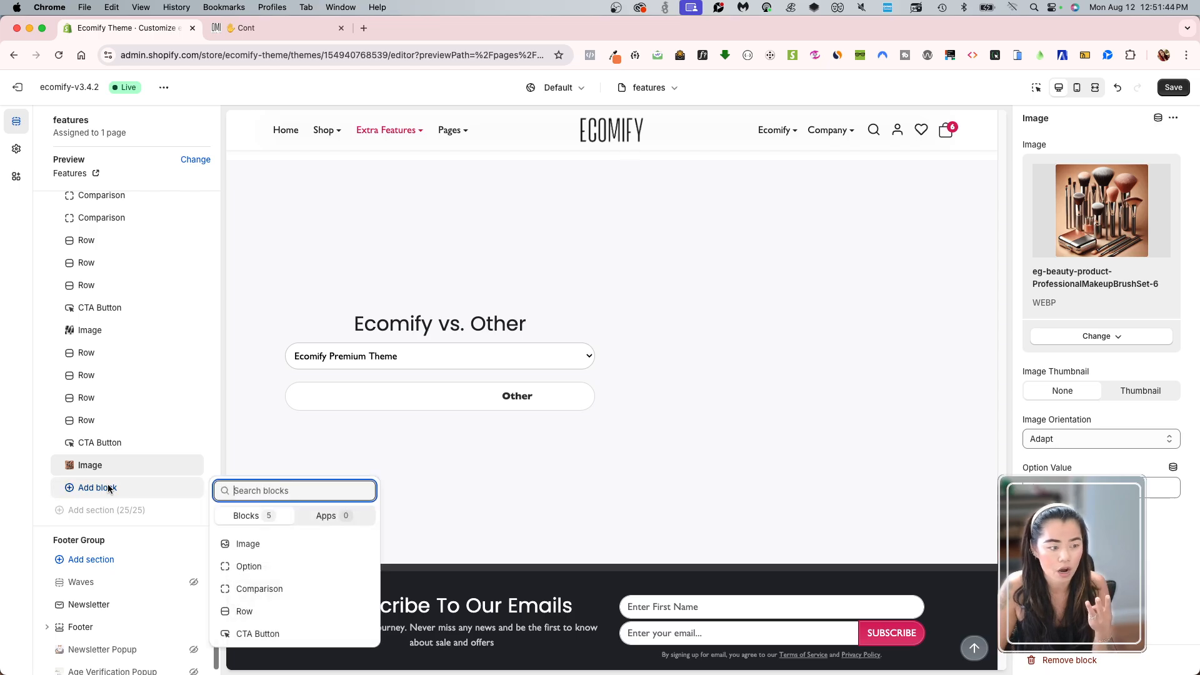
left_click(247, 566)
left_click(1094, 164)
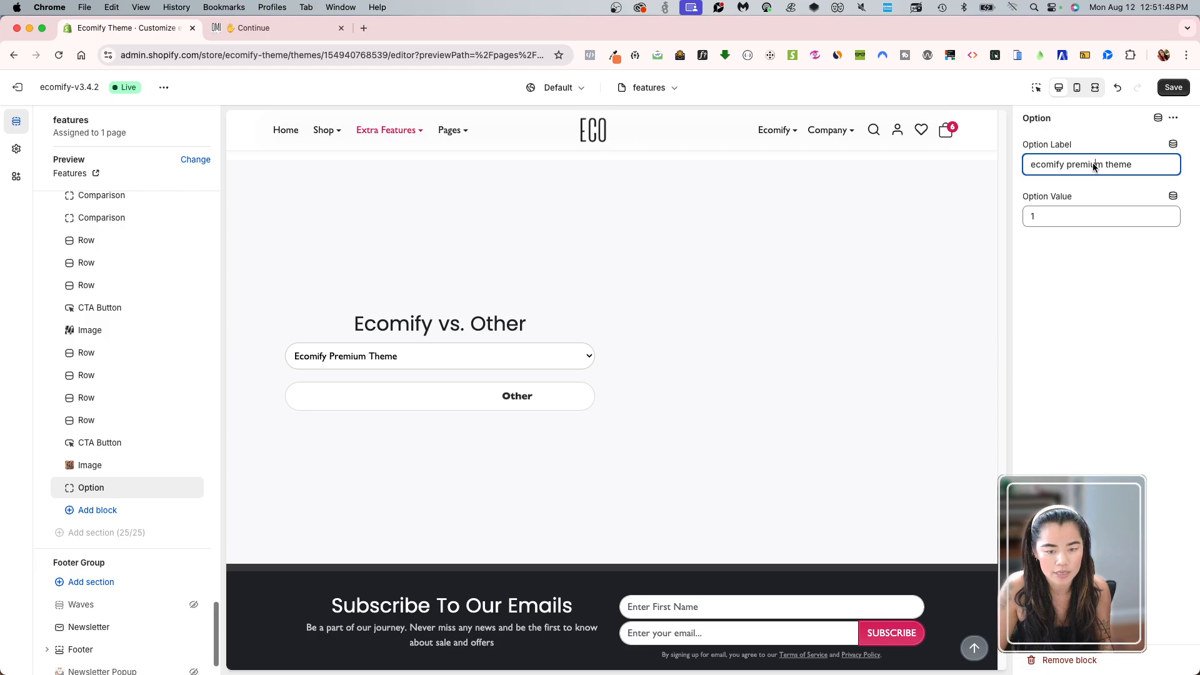
key("super+a")
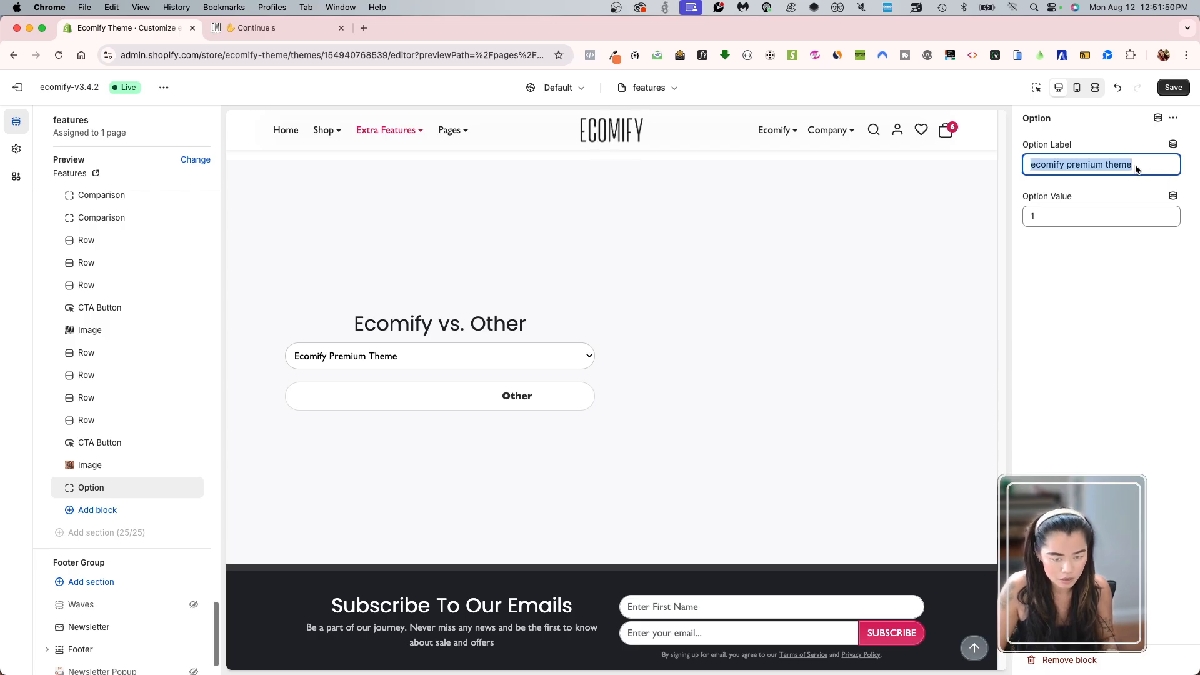
type("shoes")
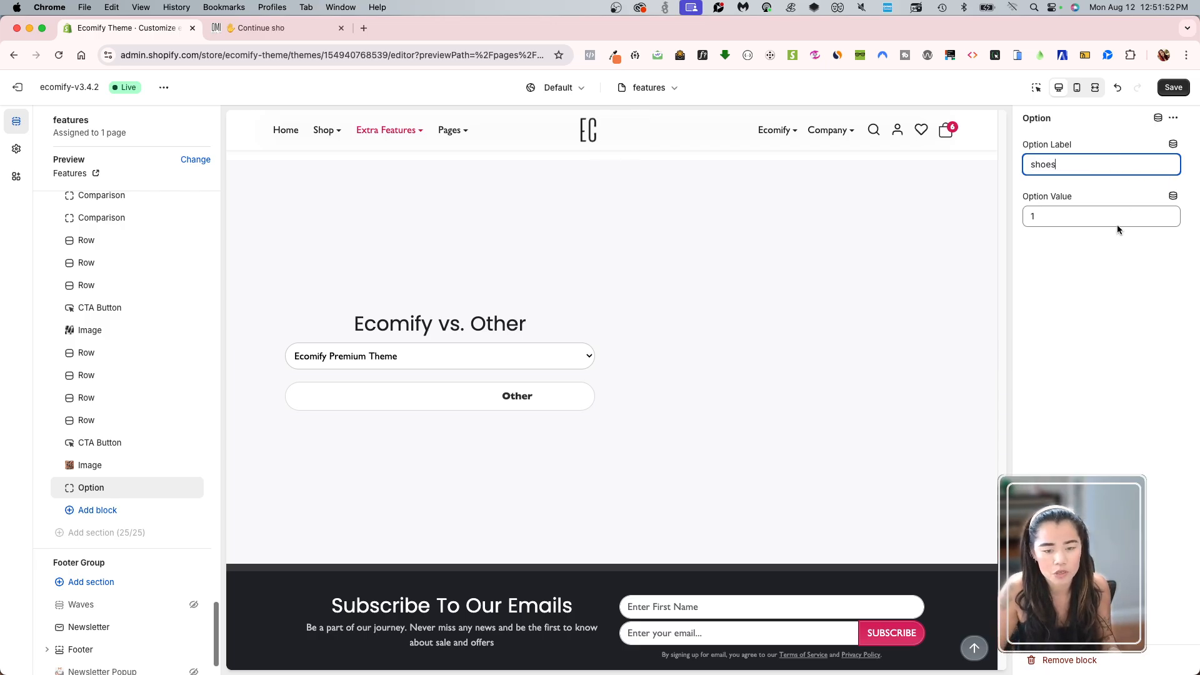
left_click(1116, 222)
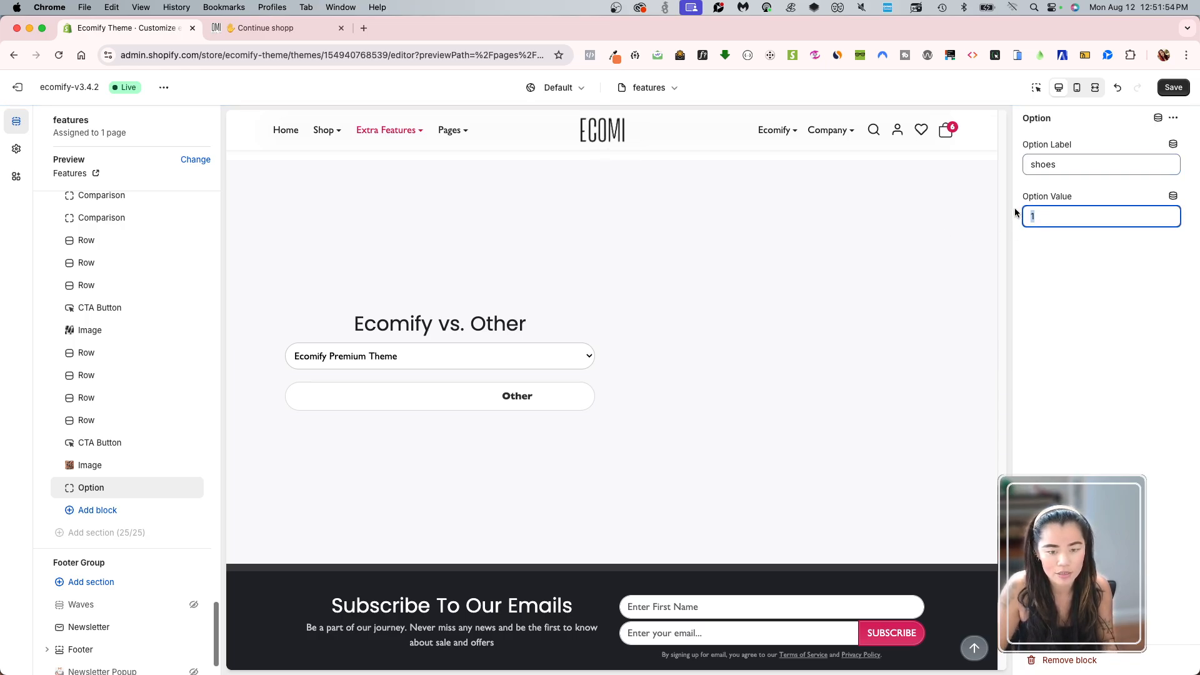
key("super+s")
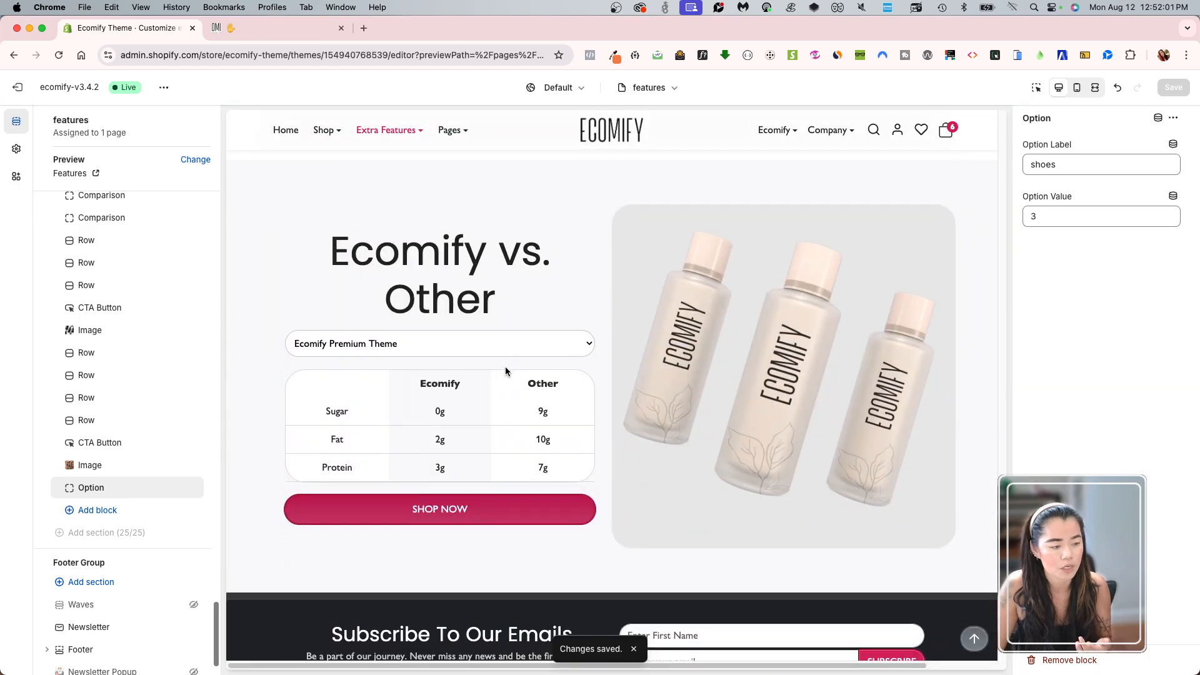
left_click(486, 347)
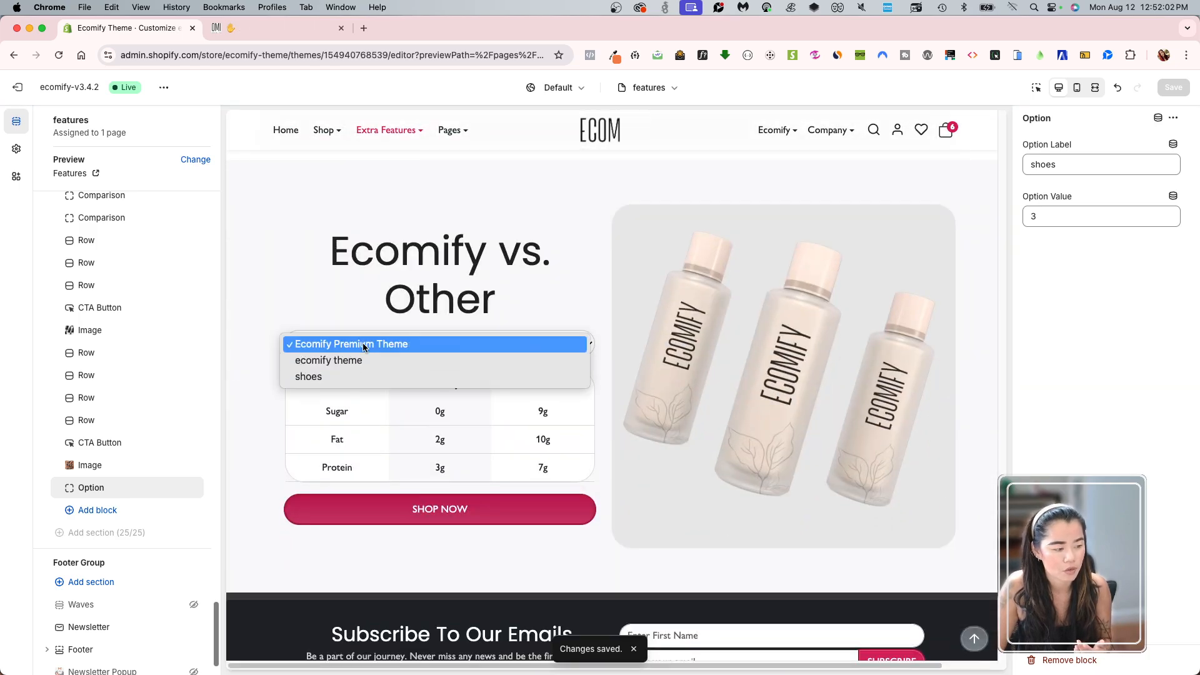
left_click(354, 377)
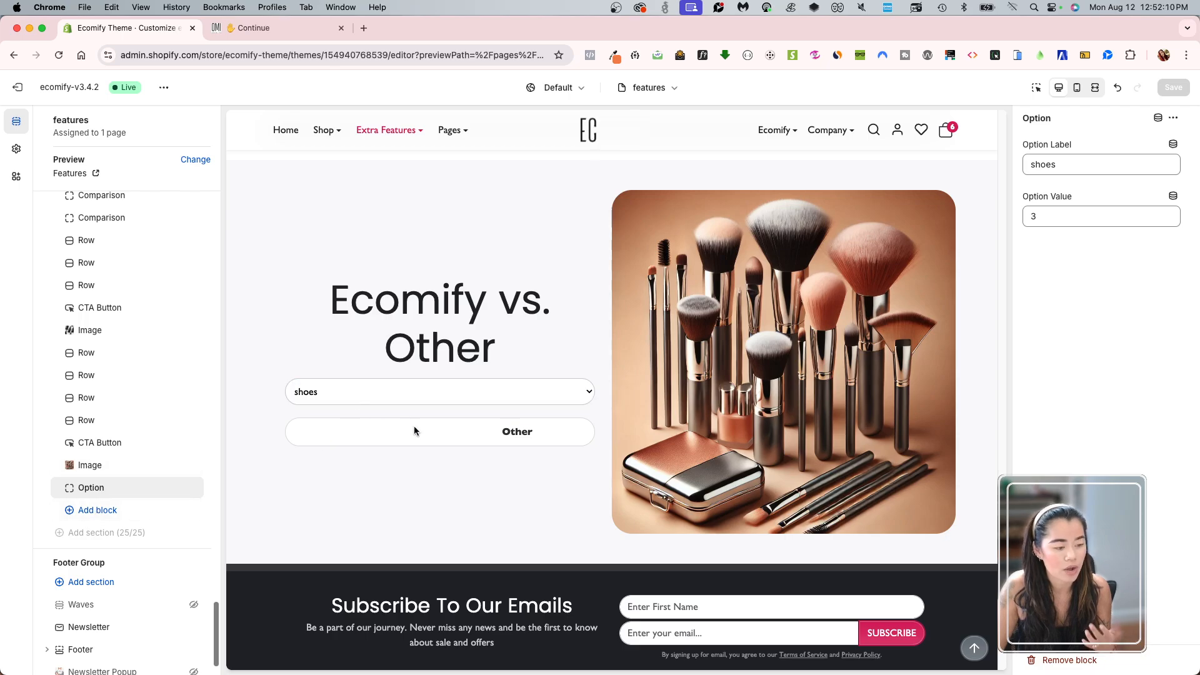
Add a Comparison block and three Row blocks at the end of the Ingredient Switcher section.
left_click(95, 512)
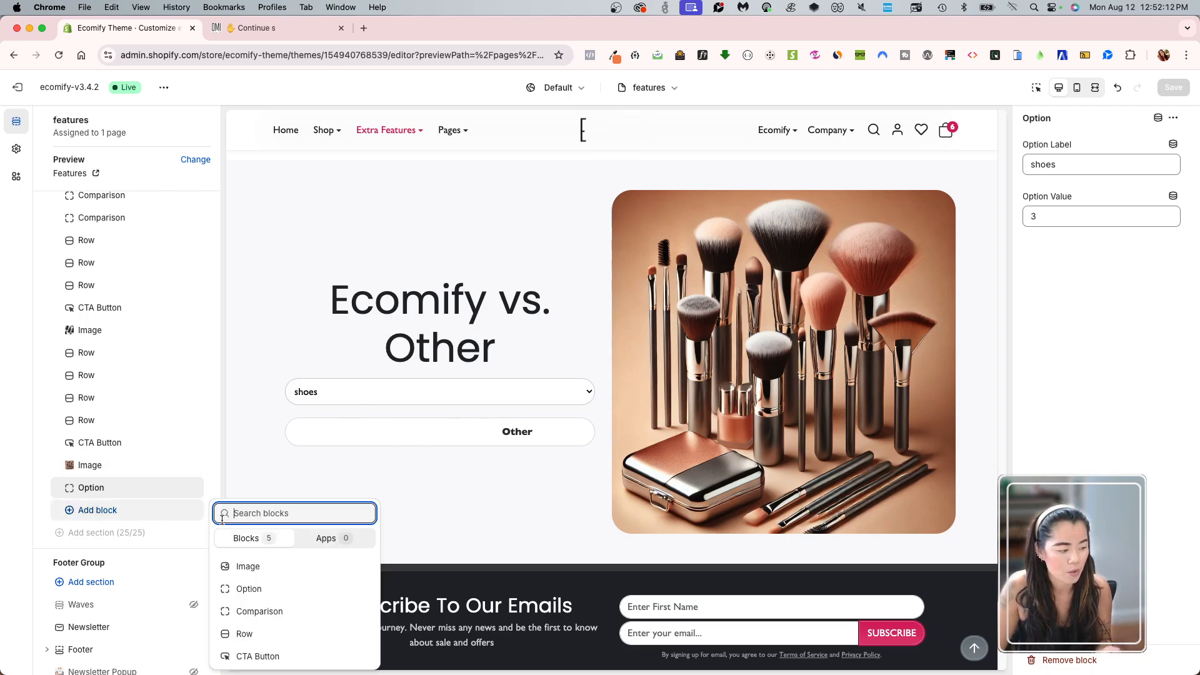
left_click(309, 609)
left_click(115, 533)
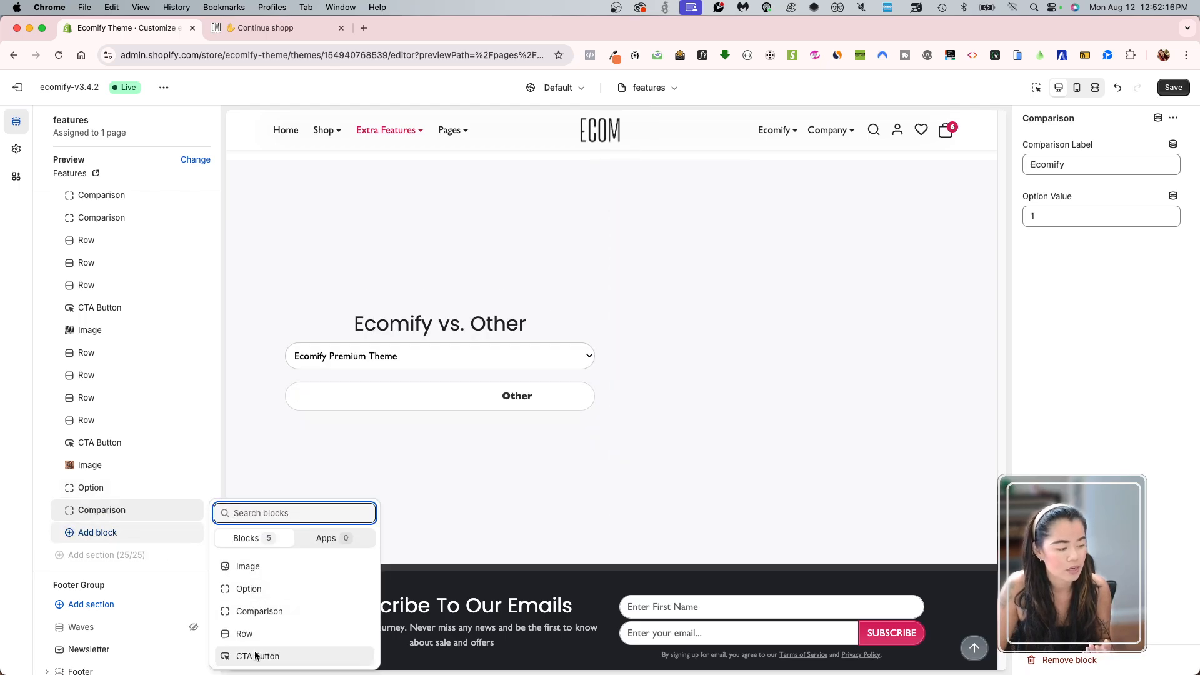
left_click(245, 645)
left_click(98, 553)
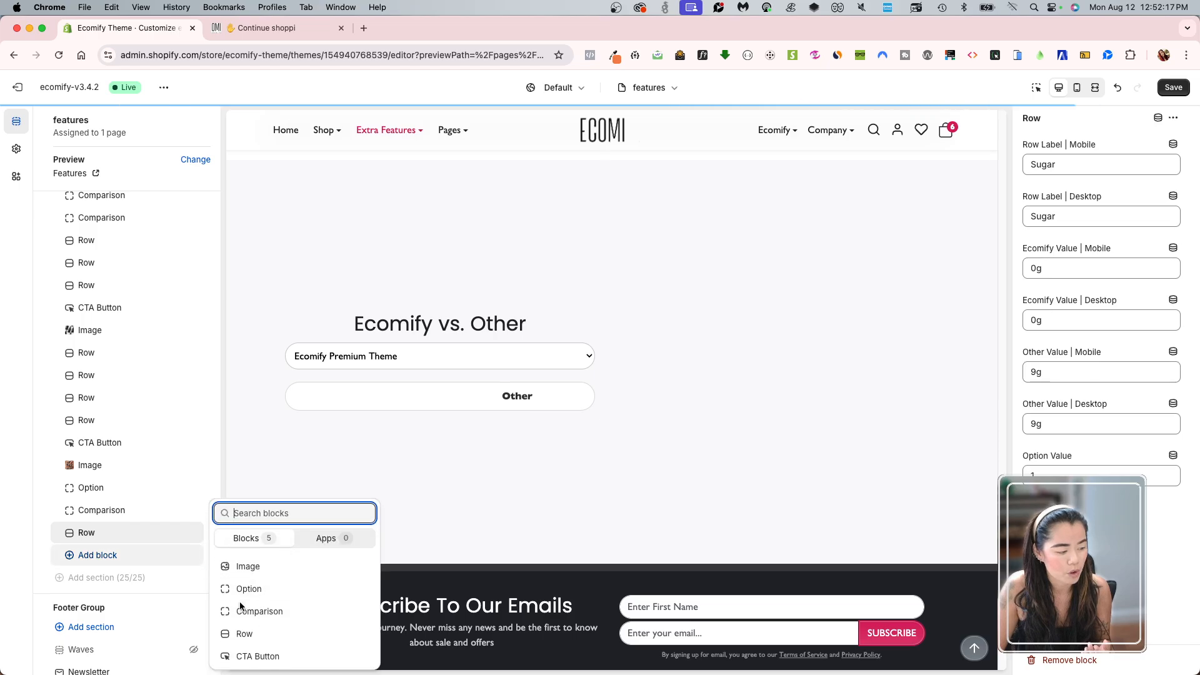
left_click(244, 634)
left_click(95, 577)
left_click(238, 633)
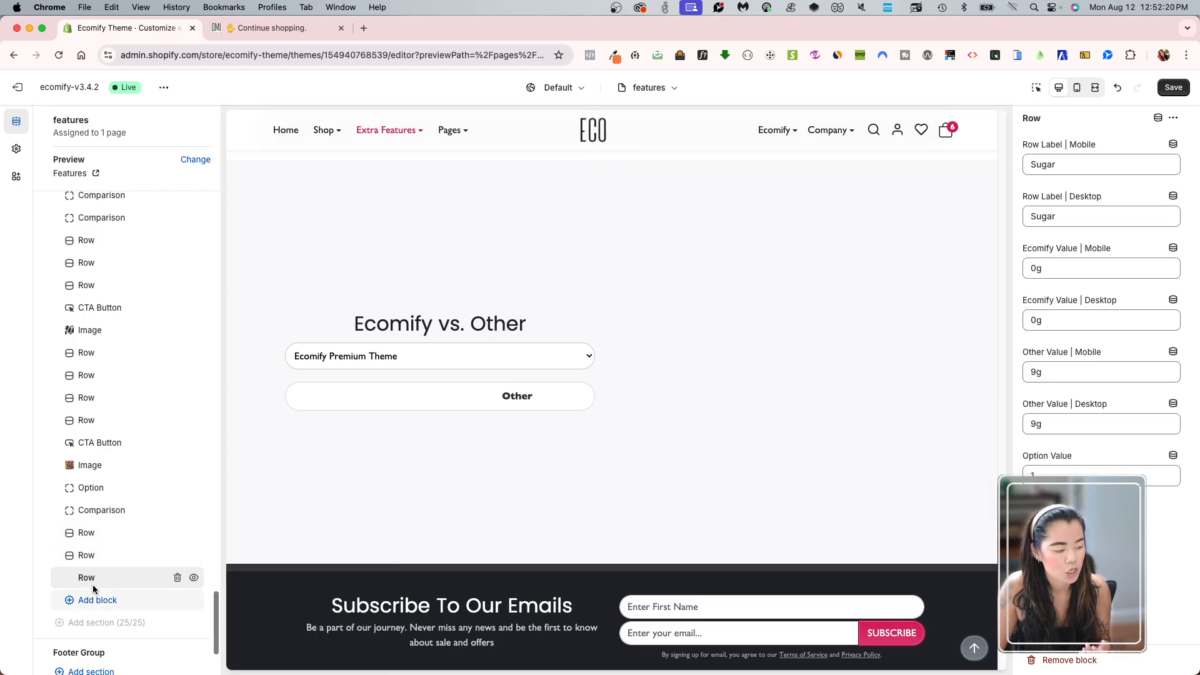
Add two more Row blocks to the Ingredient Switcher, open the newly added Comparison block's settings, and save.
left_click(95, 598)
left_click(244, 633)
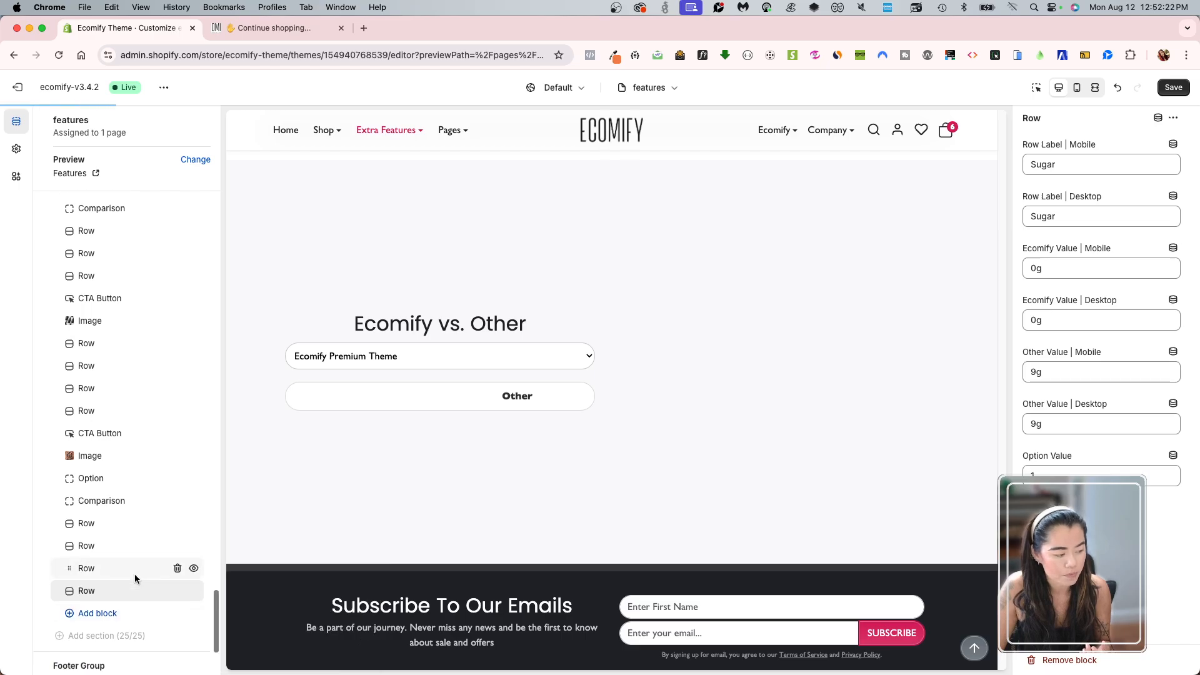
scroll(135, 567, "down", 5)
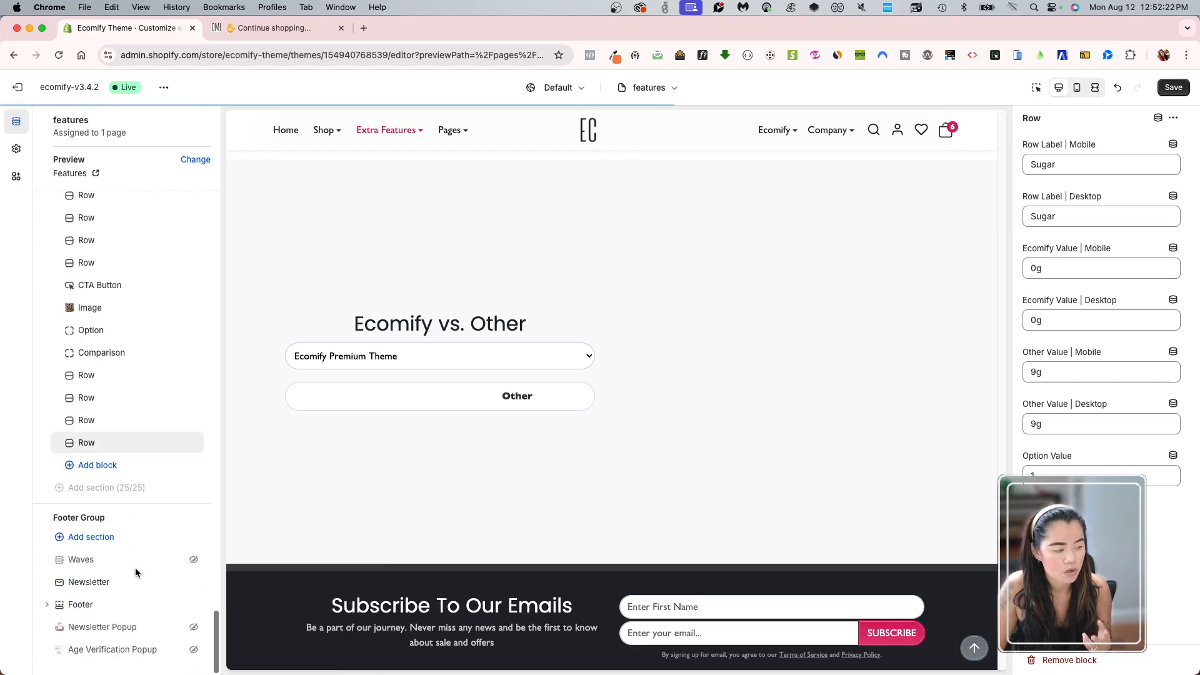
left_click(100, 467)
left_click(257, 588)
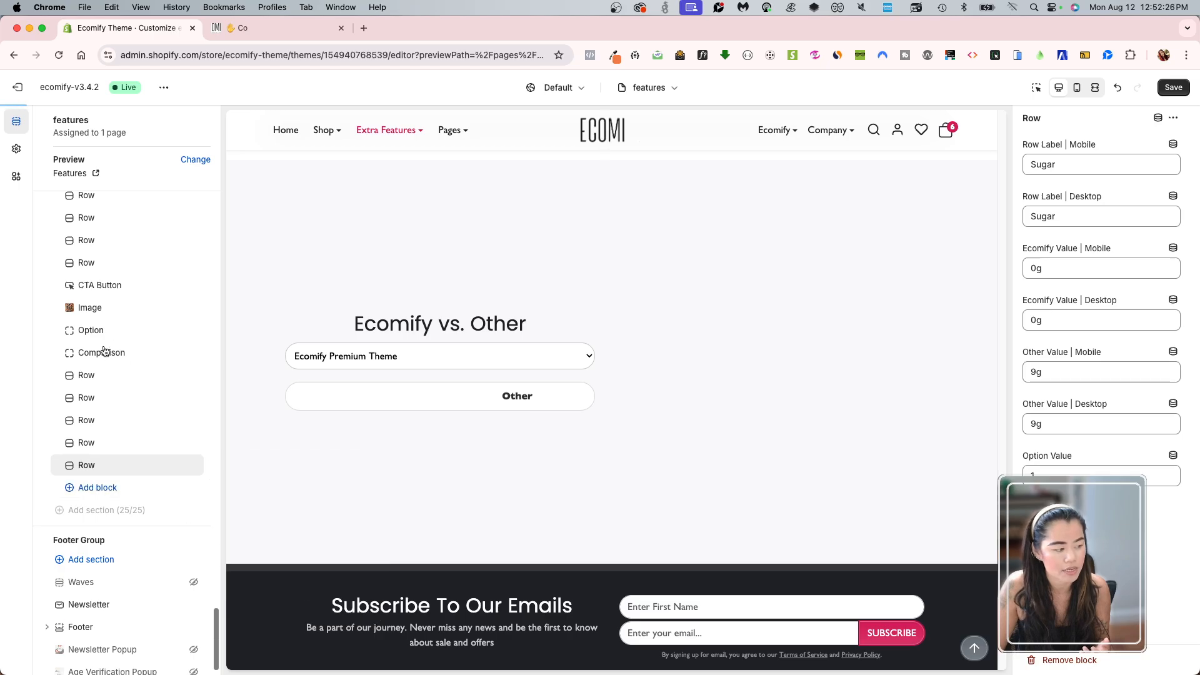
left_click(103, 353)
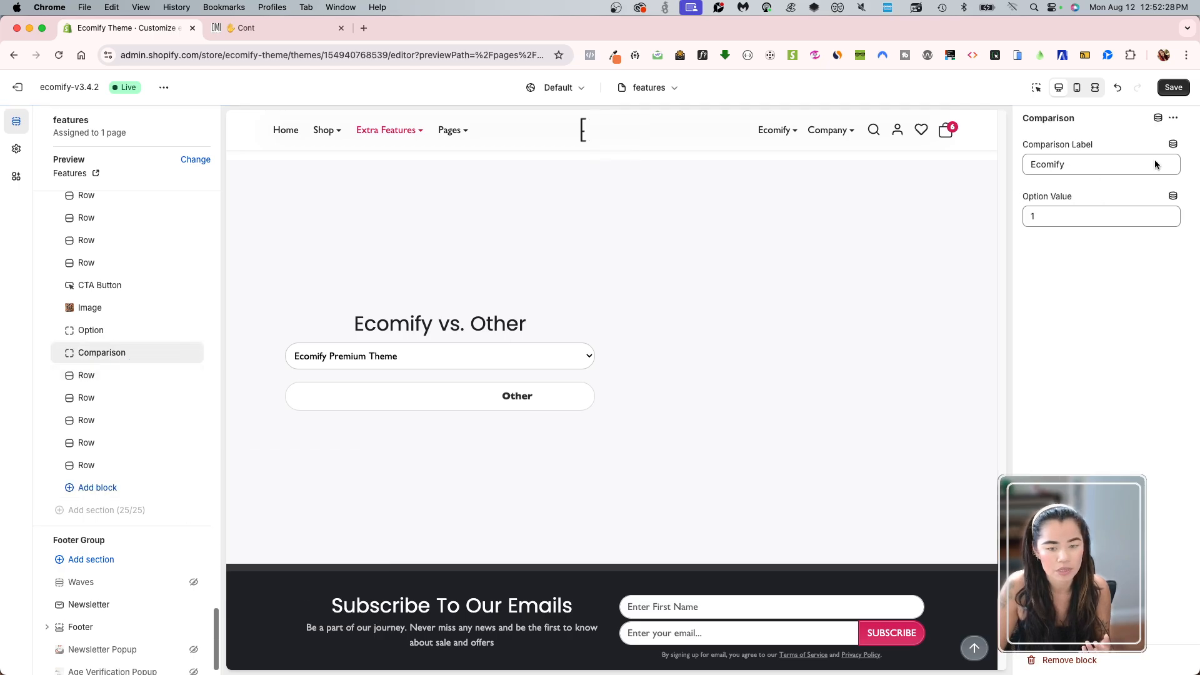
left_click(1172, 87)
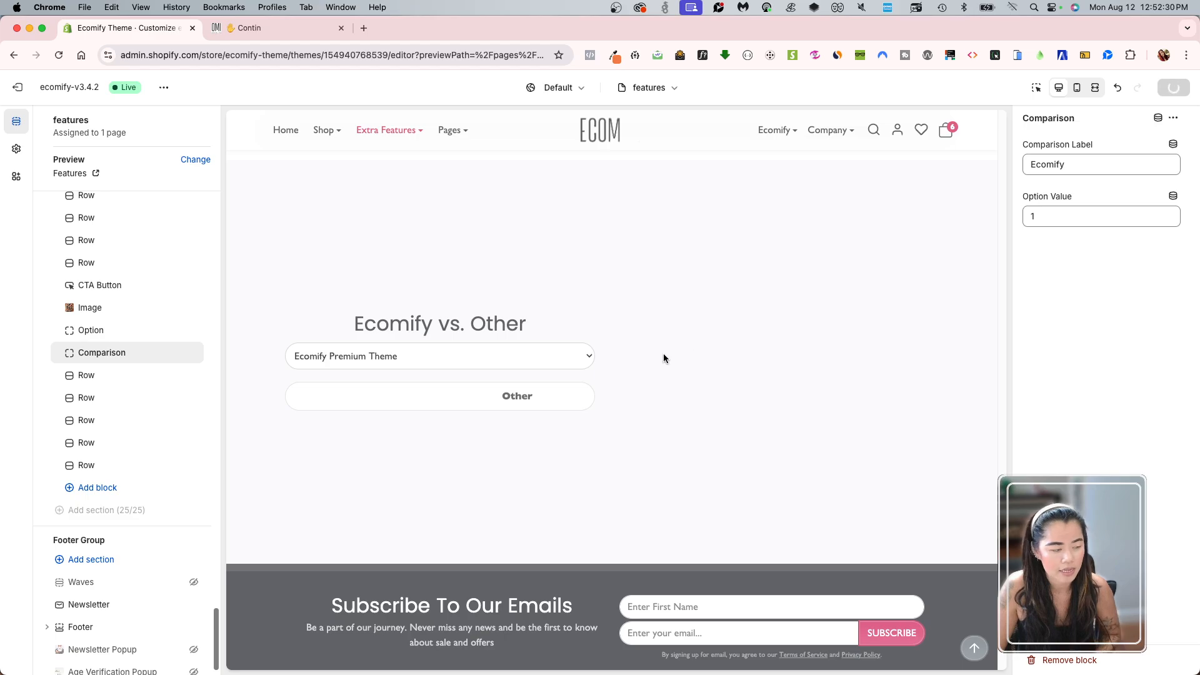
Delete the last two Row blocks from the Ingredient Switcher and save the template.
scroll(91, 406, "up", 5)
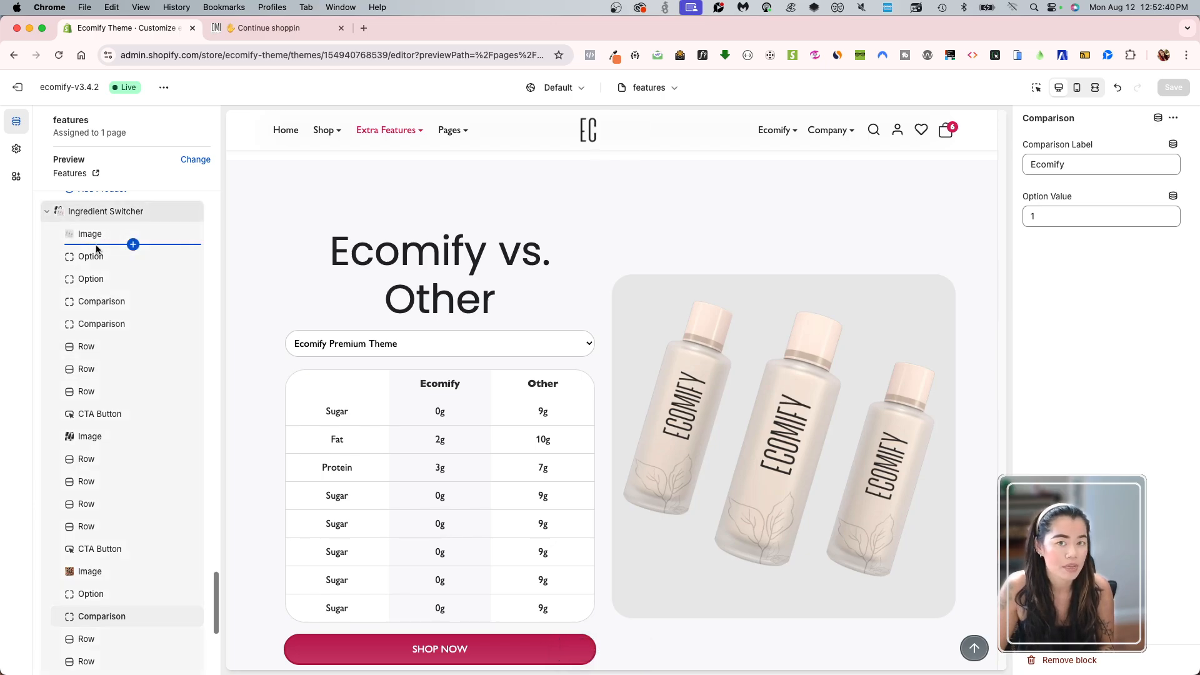
scroll(668, 492, "down", 3)
scroll(114, 549, "down", 5)
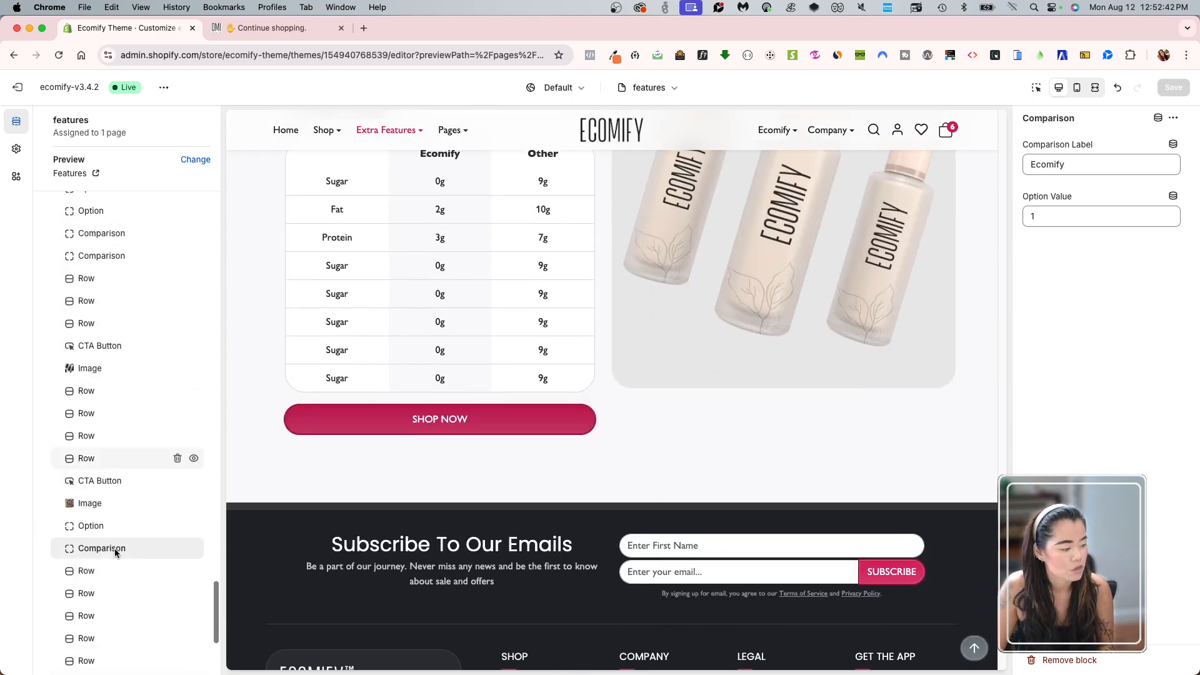
scroll(354, 482, "up", 4)
scroll(355, 482, "down", 1)
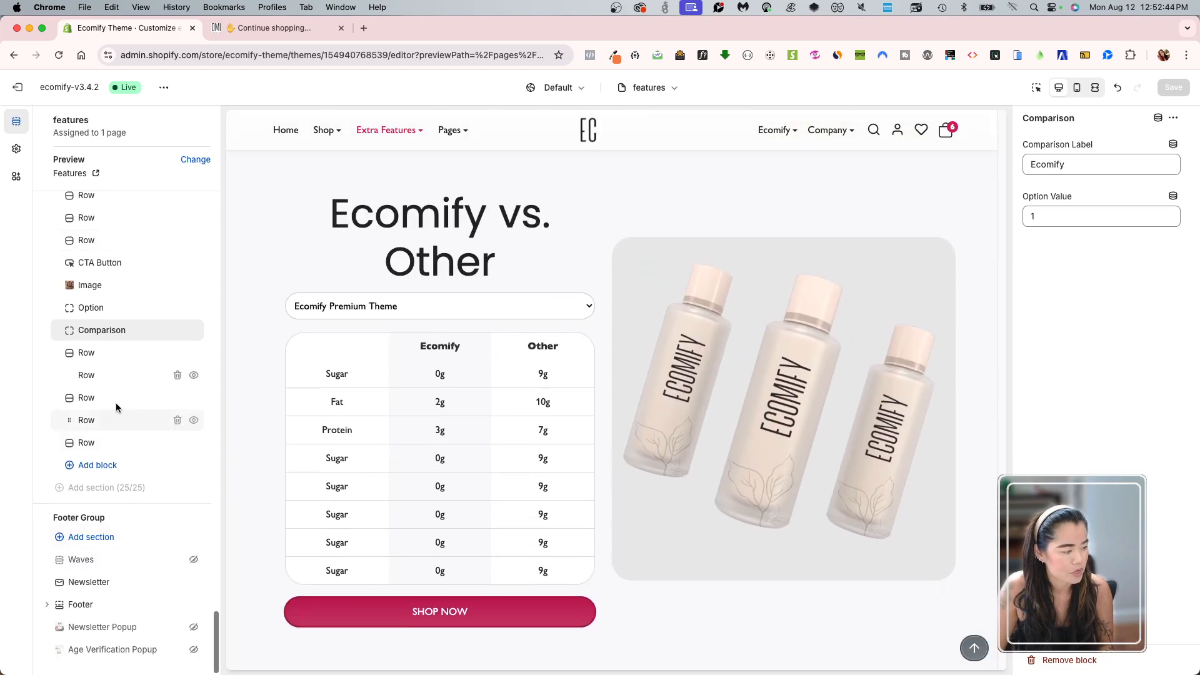
left_click(175, 442)
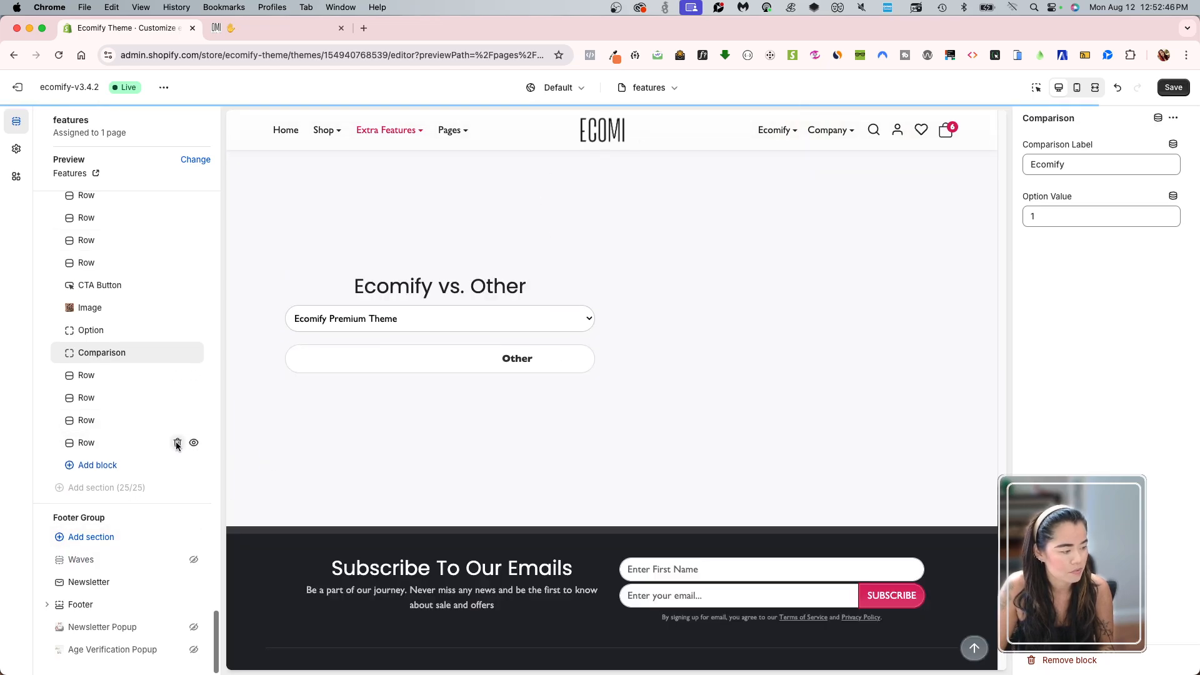
left_click(176, 442)
key("super+s")
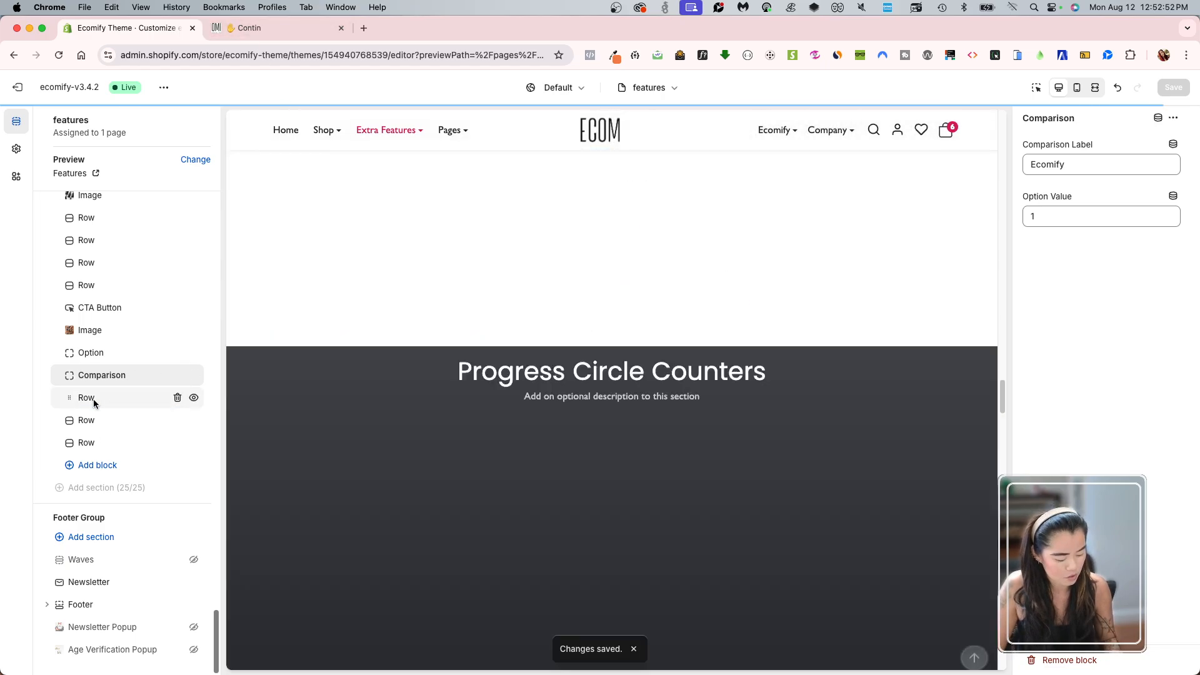
Set the option value to 3 on each of the three Row blocks below the last Comparison block and save.
left_click(93, 399)
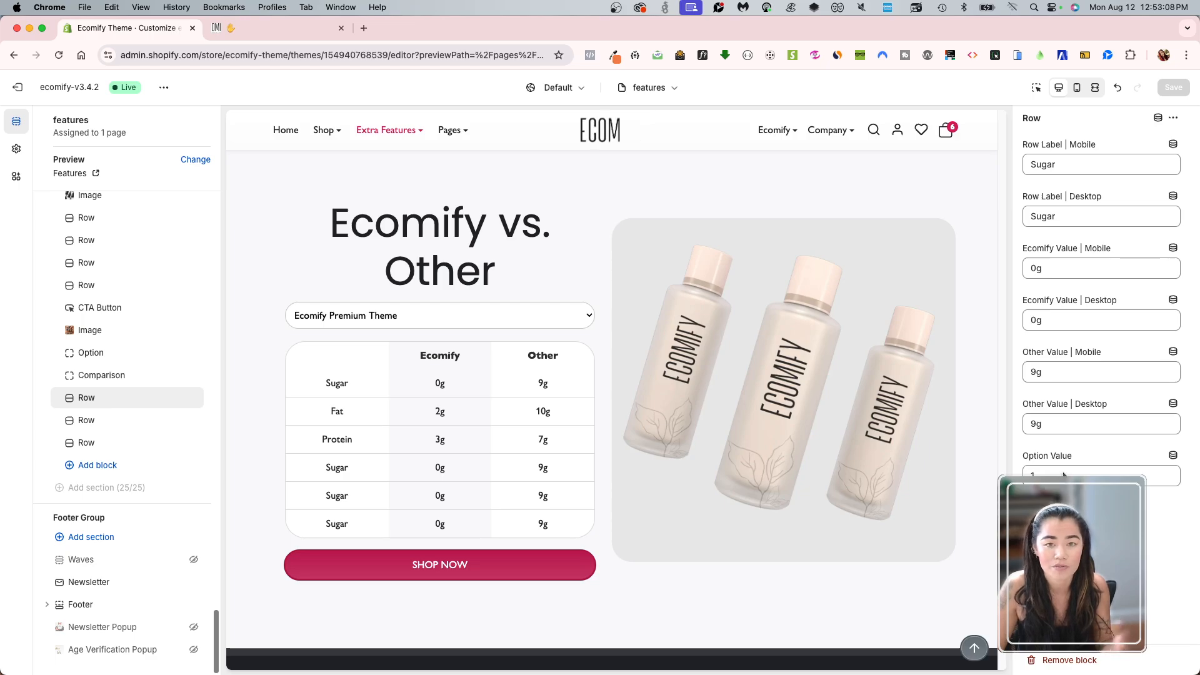
left_click_drag(1063, 475, 966, 456)
type("3")
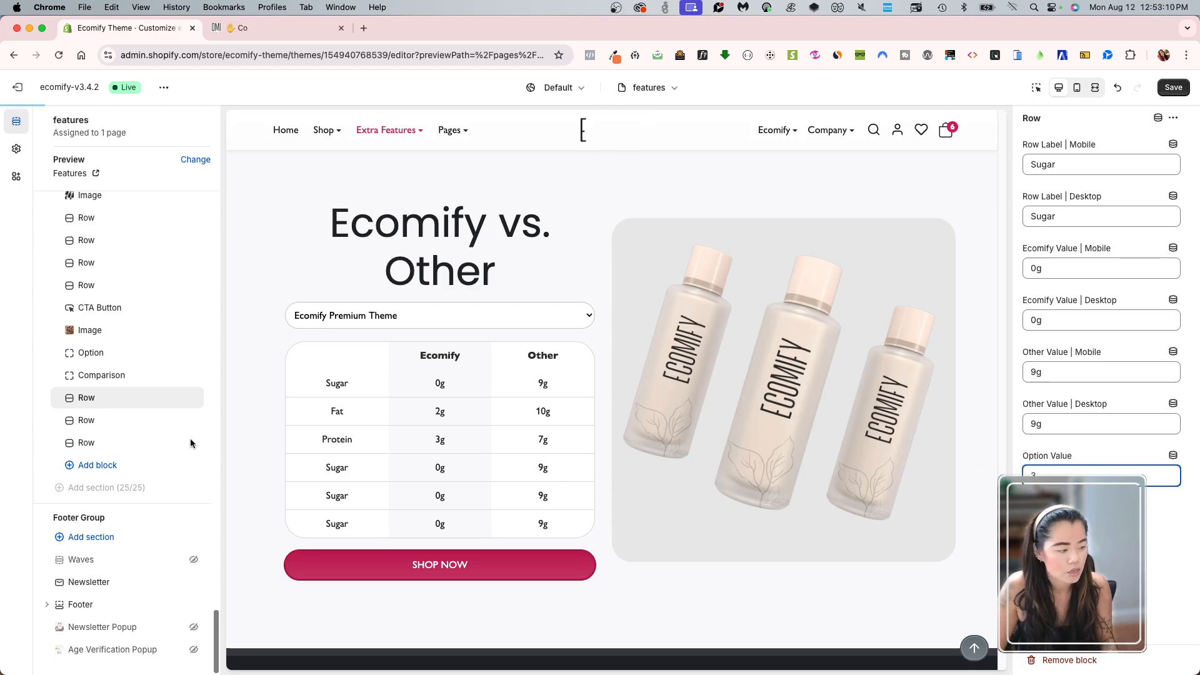
left_click(103, 419)
left_click_drag(1062, 476, 817, 490)
type("3")
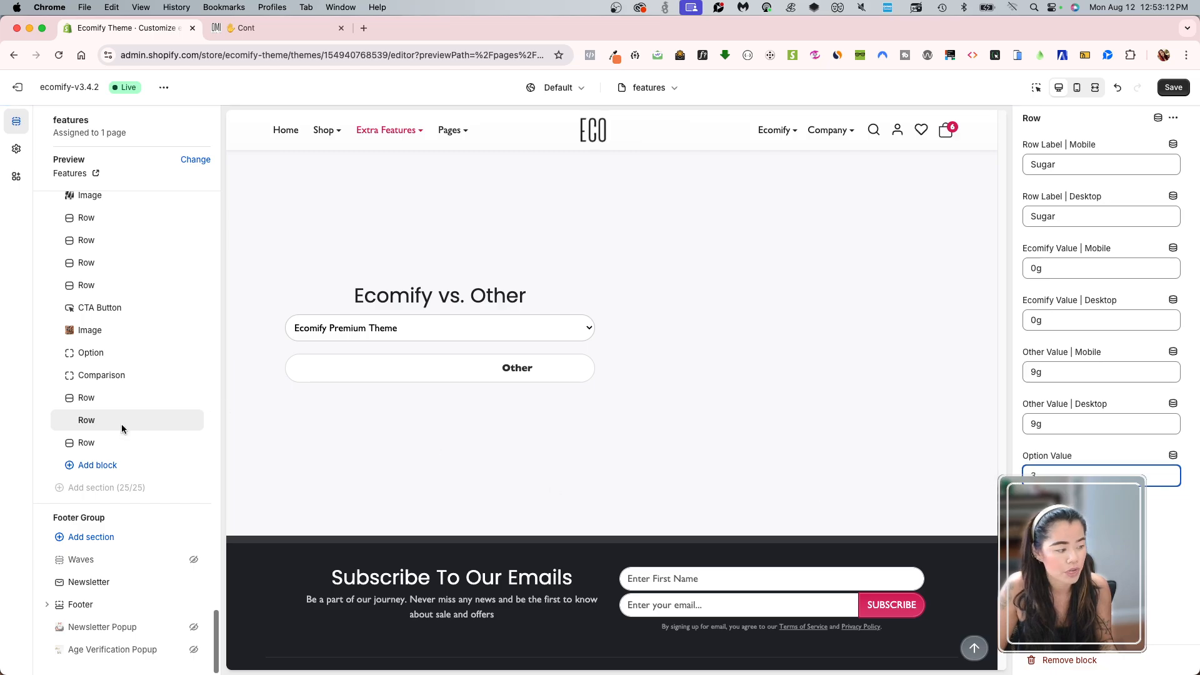
left_click(178, 440)
left_click(1065, 473)
type("3")
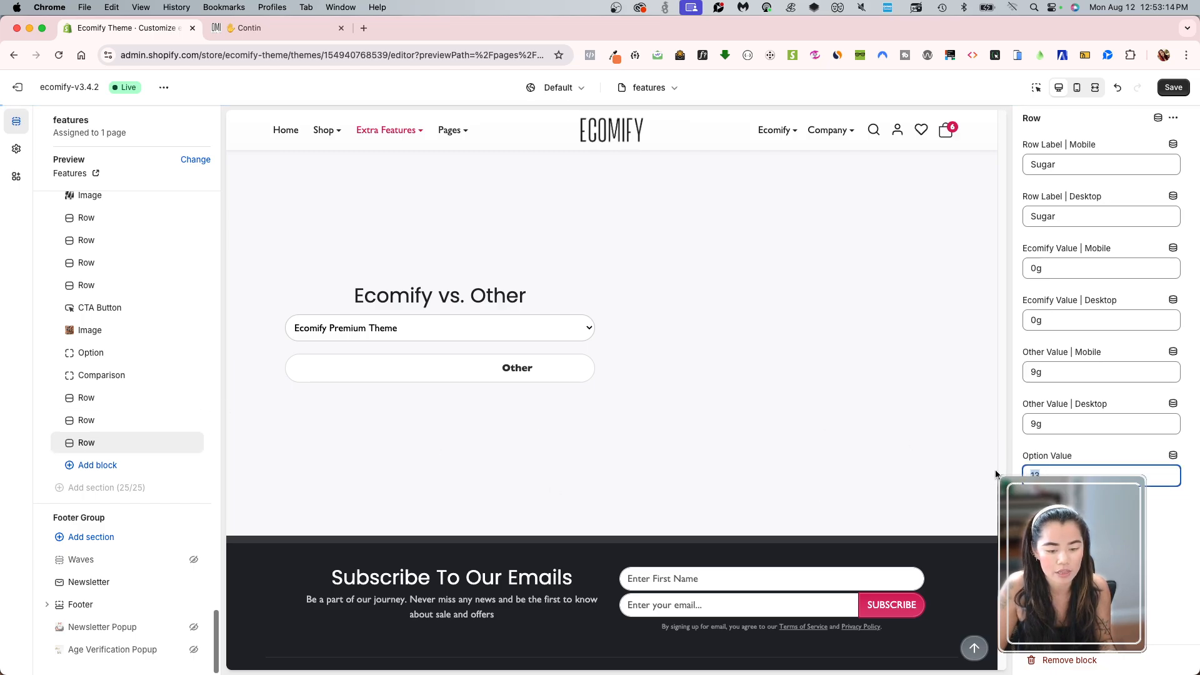
left_click(1172, 88)
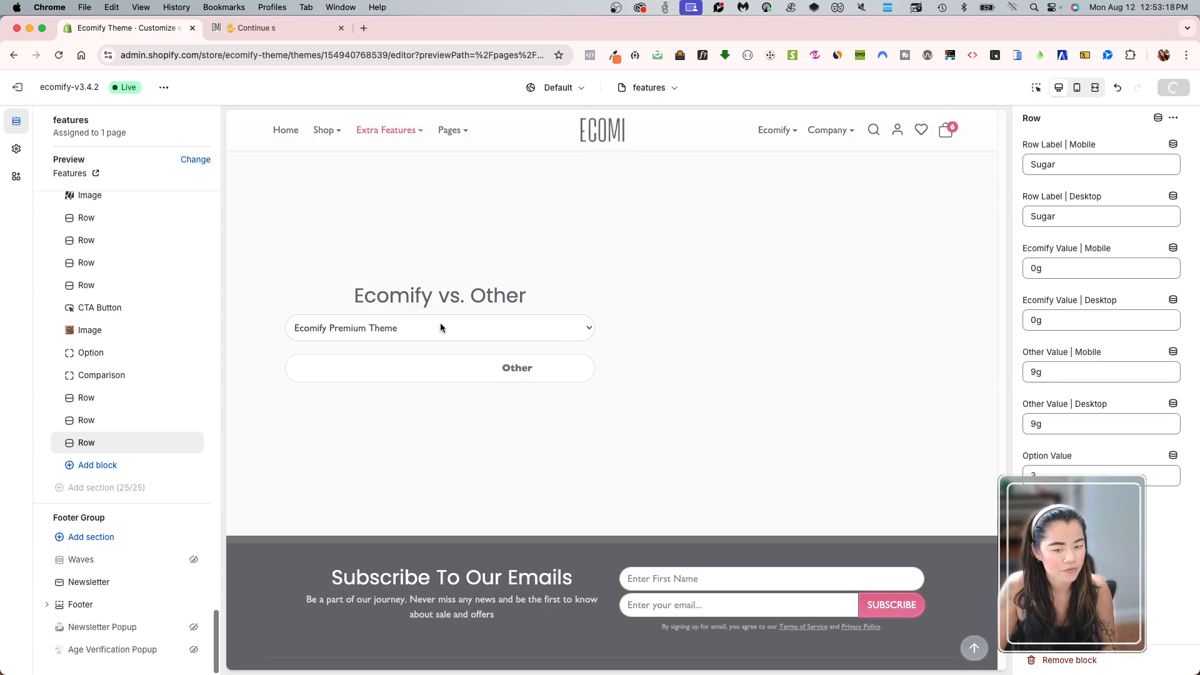
Switch to the live Features page and view the "shoes" option in the Ingredient Switcher, followed by "ecomify theme".
left_click(269, 28)
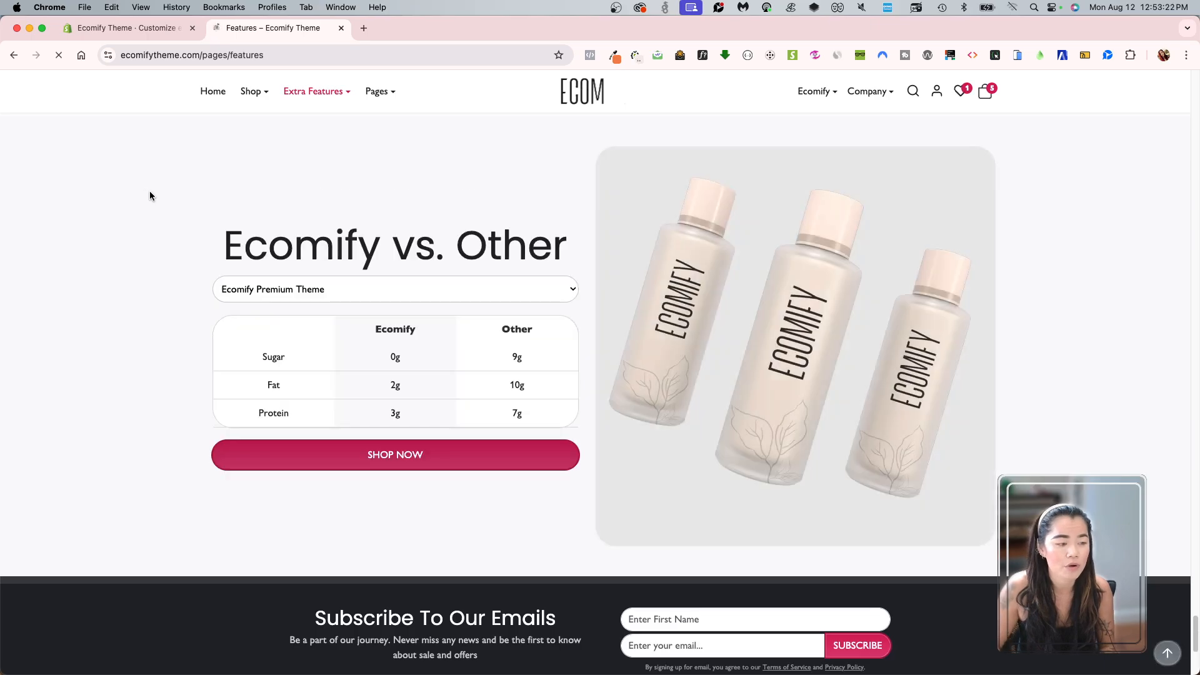
left_click(250, 291)
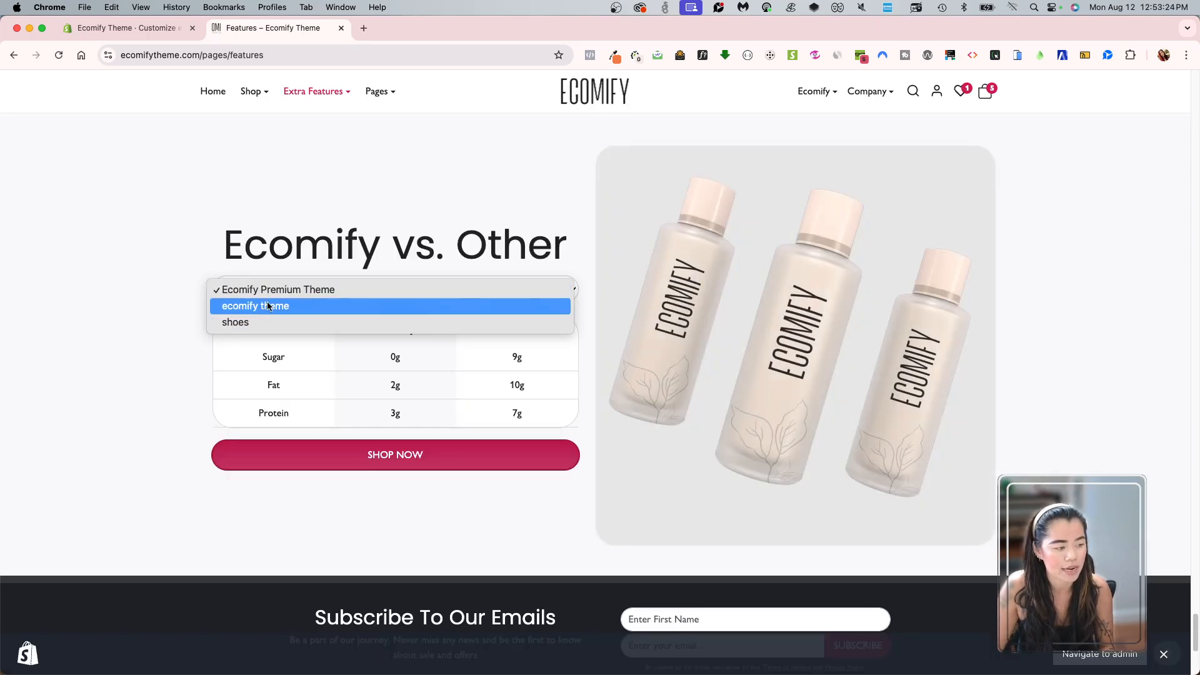
left_click(255, 320)
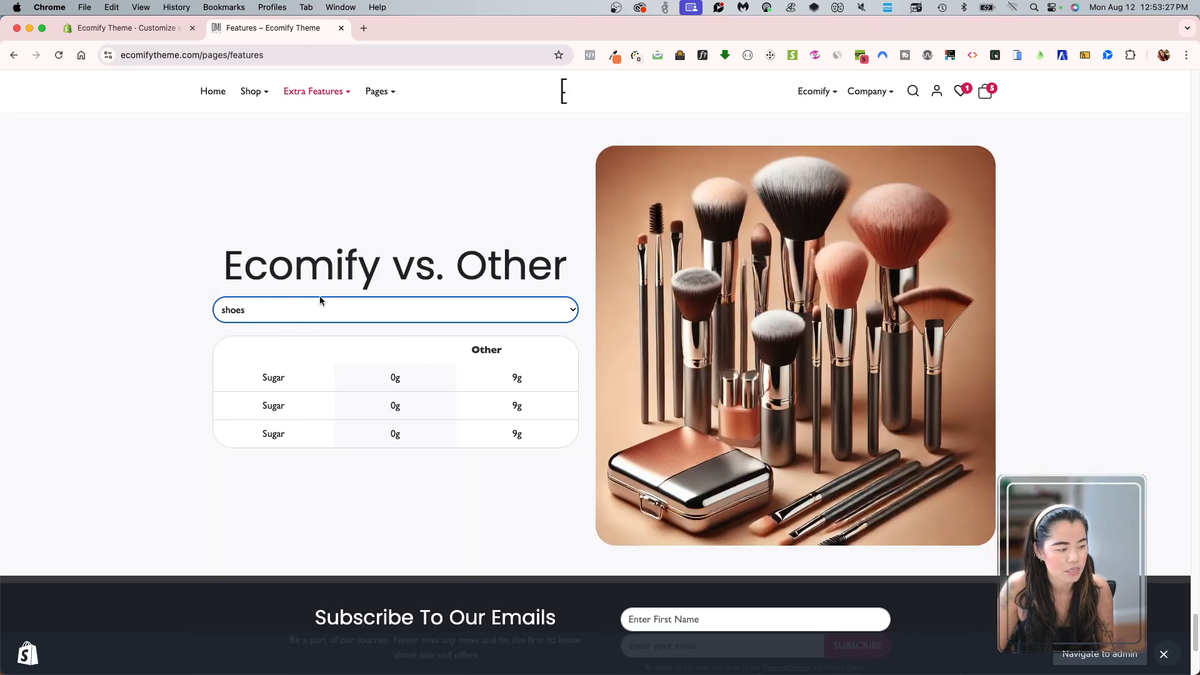
left_click(320, 300)
left_click(332, 294)
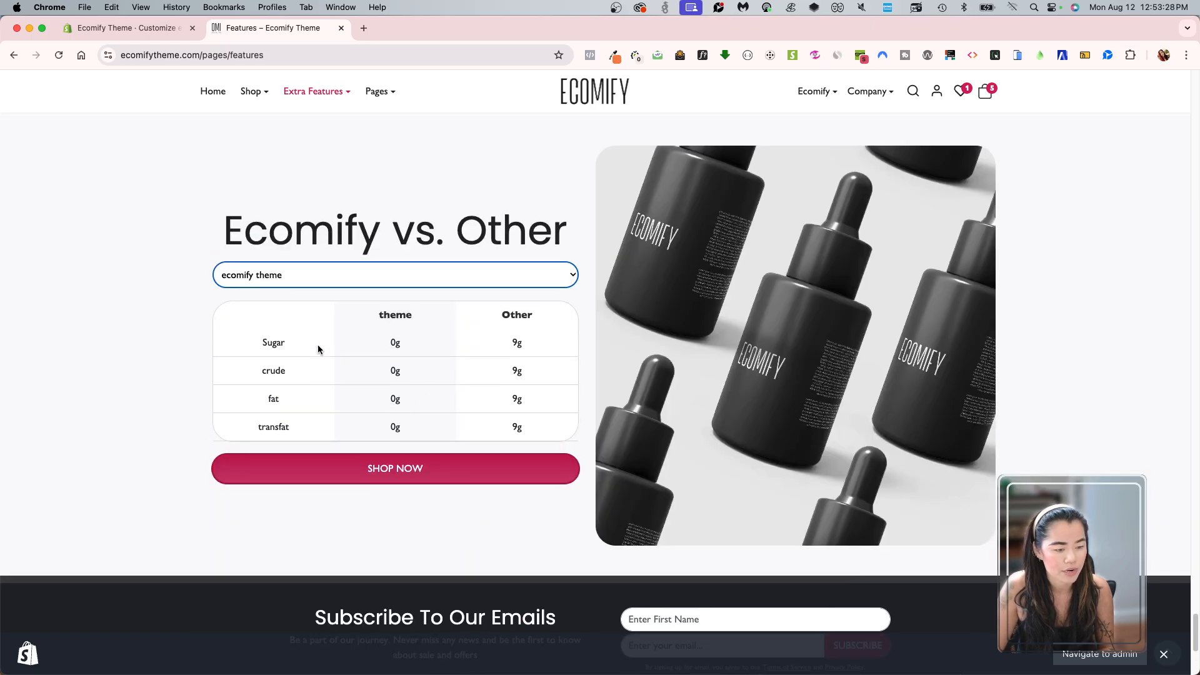